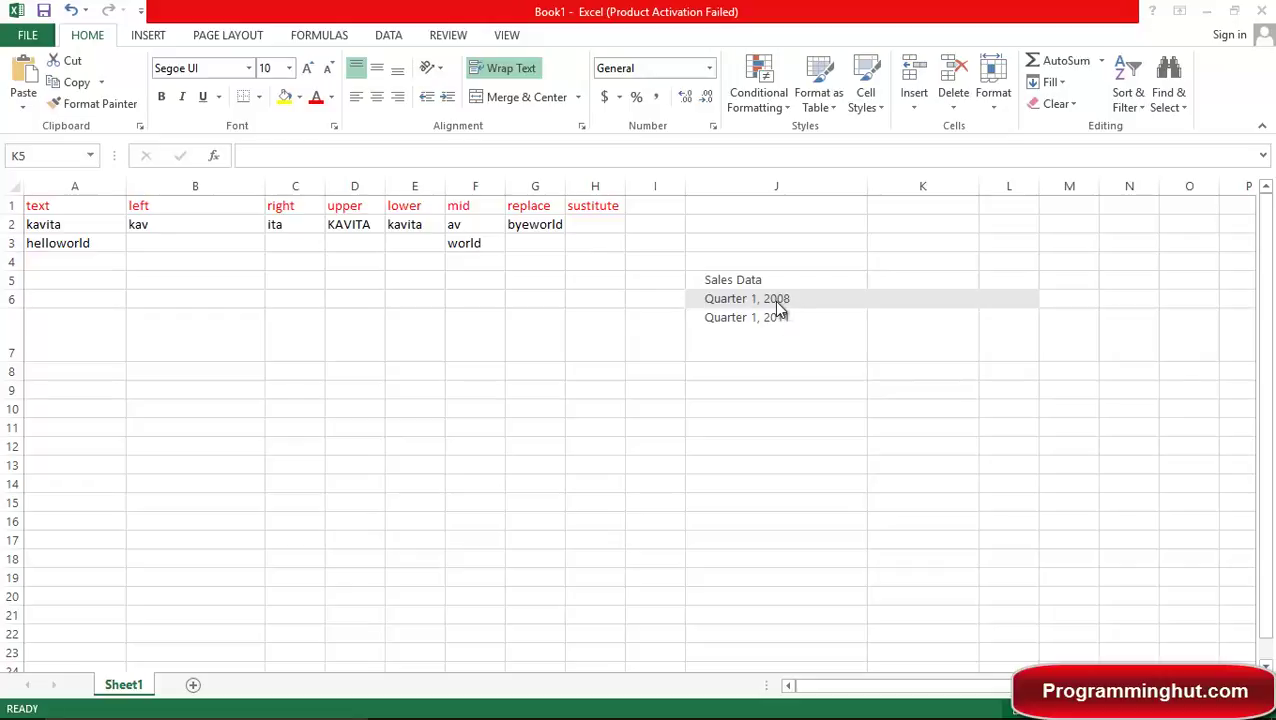
Enter =SUBSTITUTE(J5,"Sales","Cost") in K5 so it displays Cost Data.
left_click(900, 279)
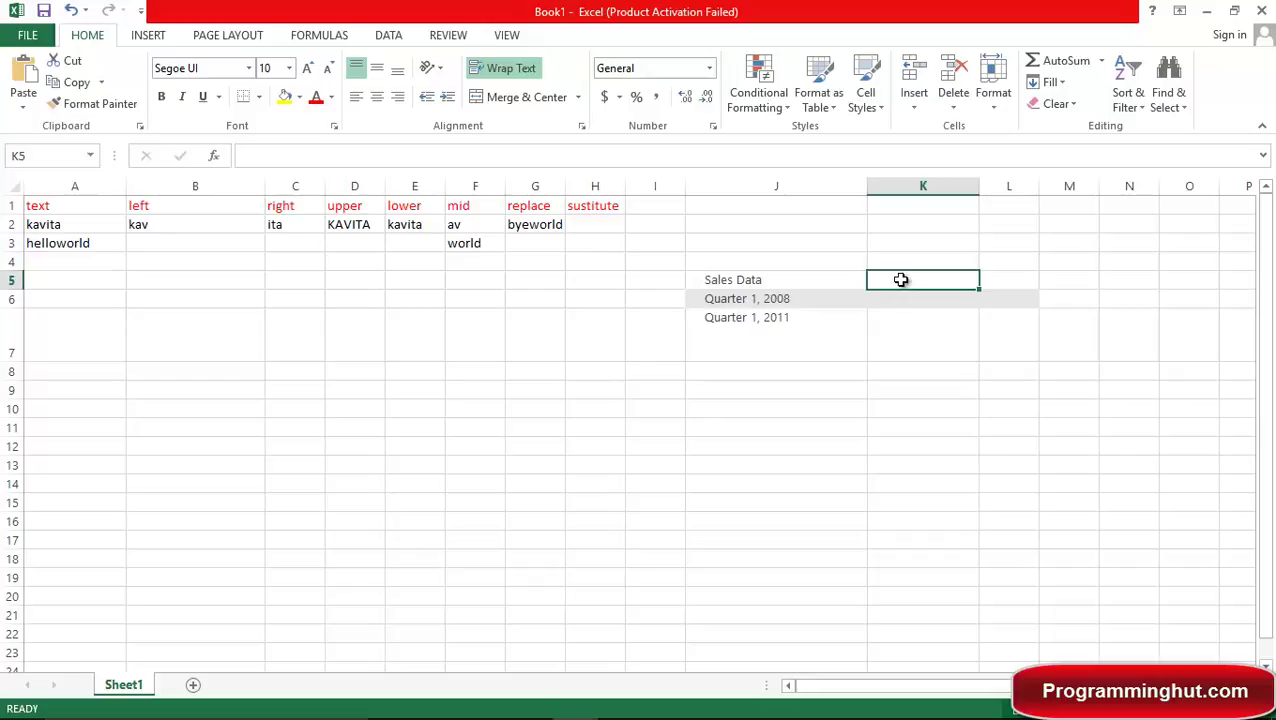
type("=")
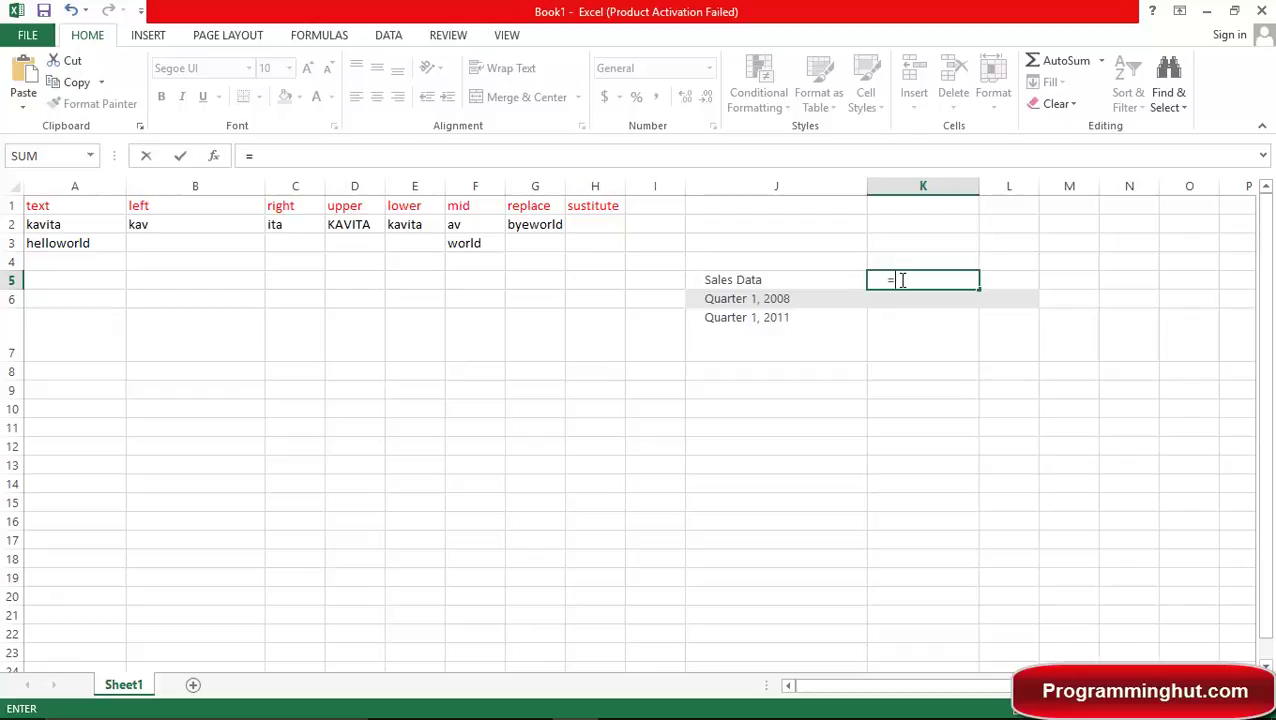
type("su")
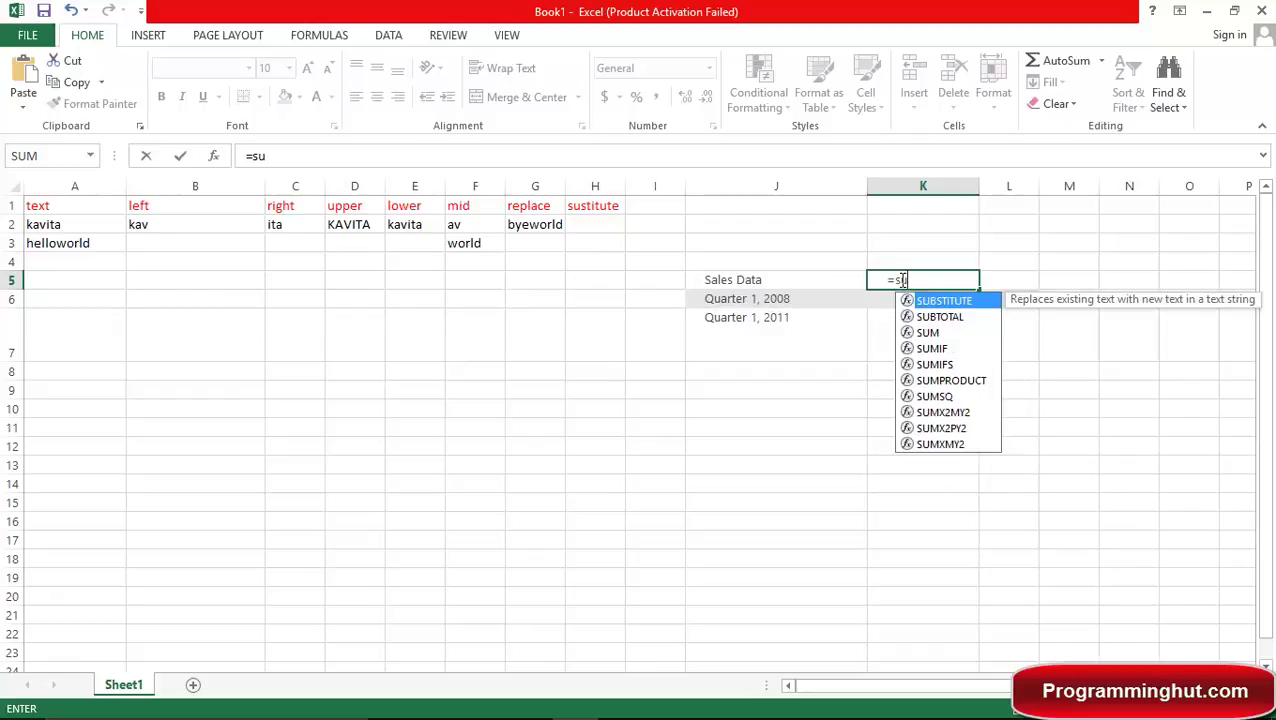
key("Tab")
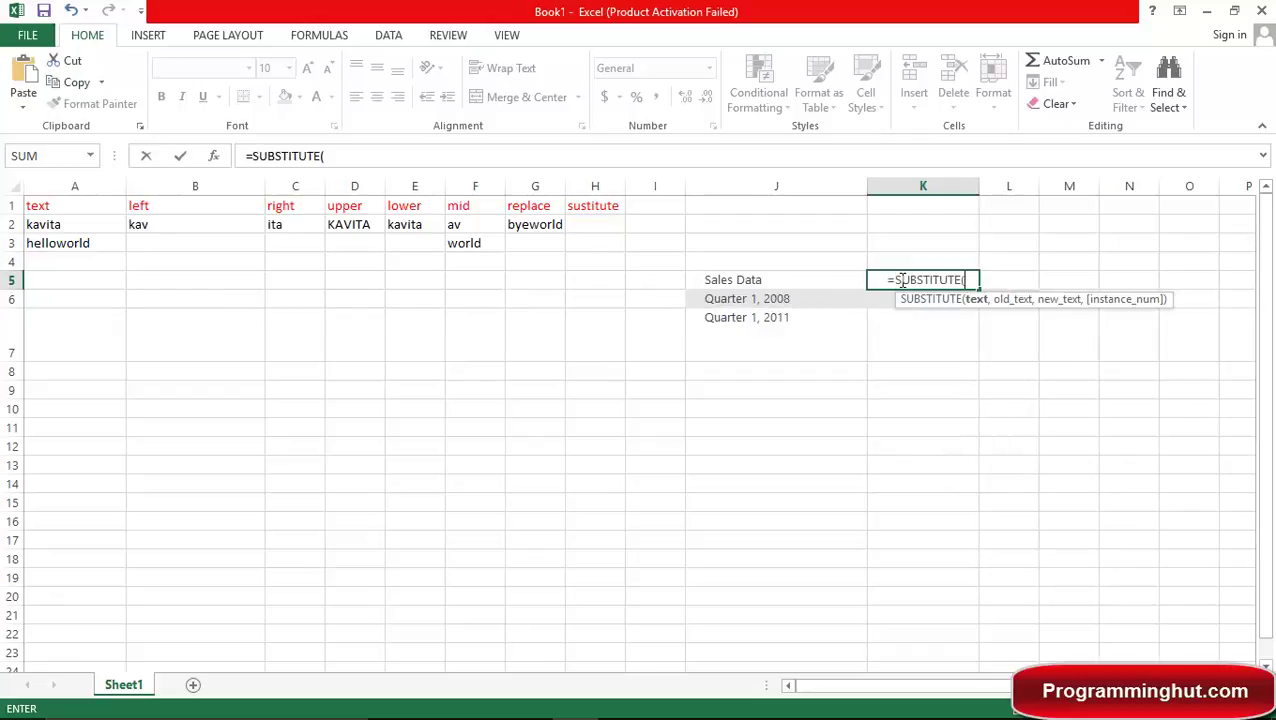
type("j5")
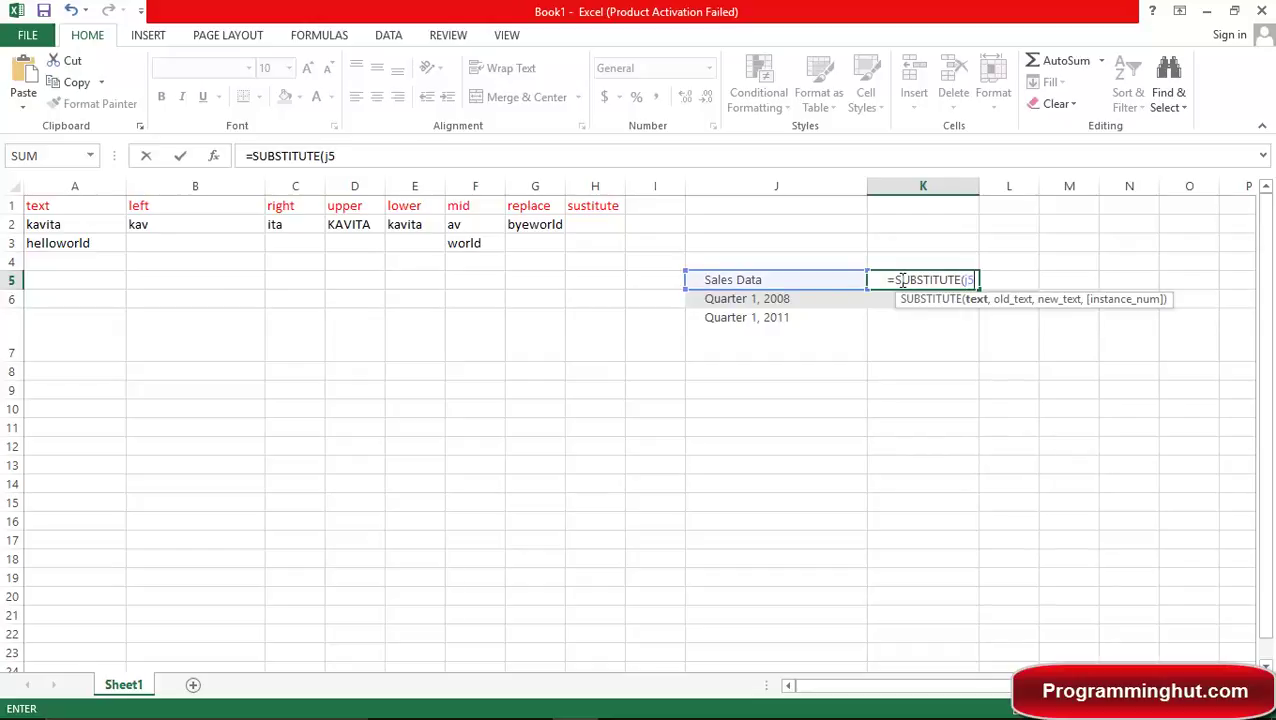
type(",")
type("\"\"")
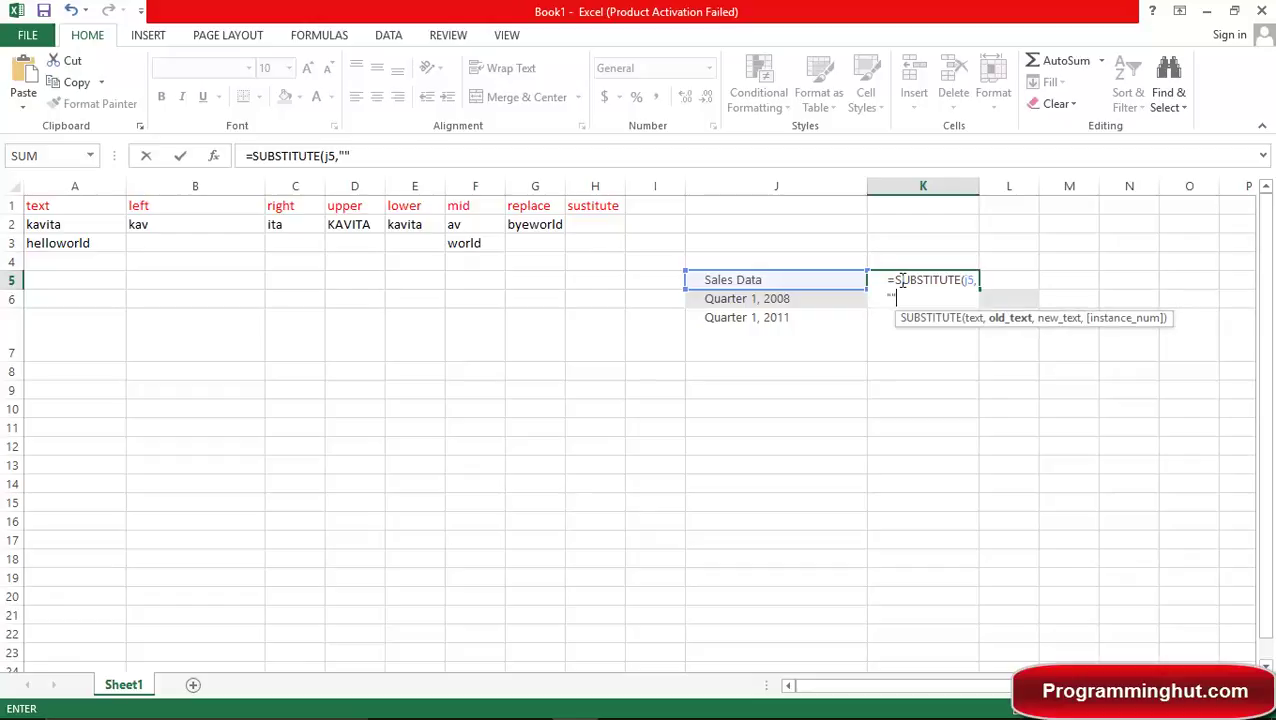
key("Return")
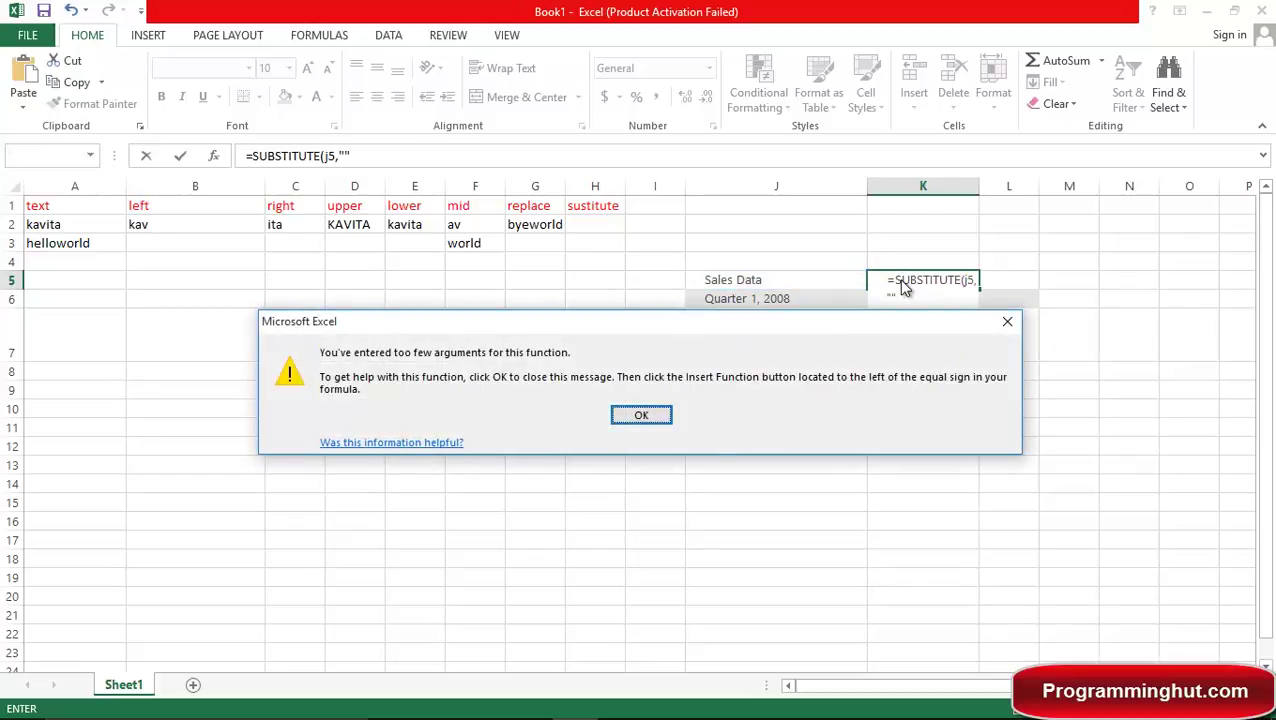
key("Return")
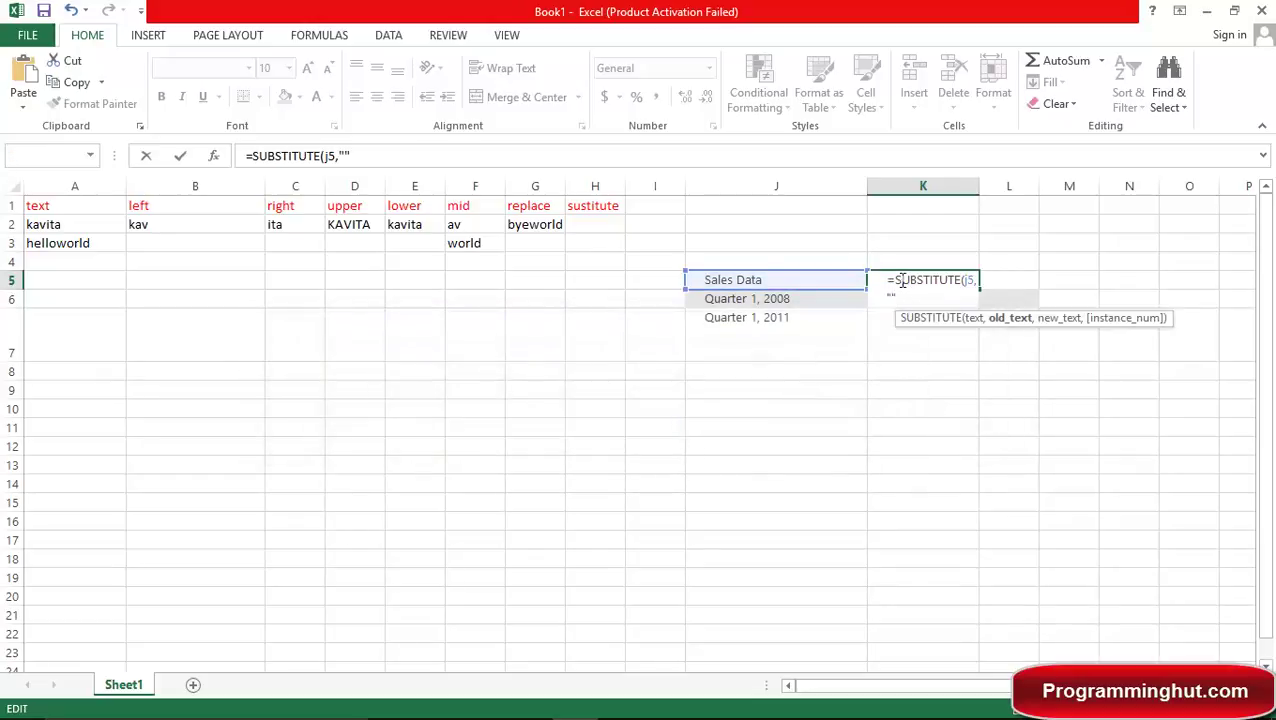
type("sale")
key("BackSpace")
key("BackSpace")
key("BackSpace")
key("BackSpace")
type("Sales")
key("Right")
type(",")
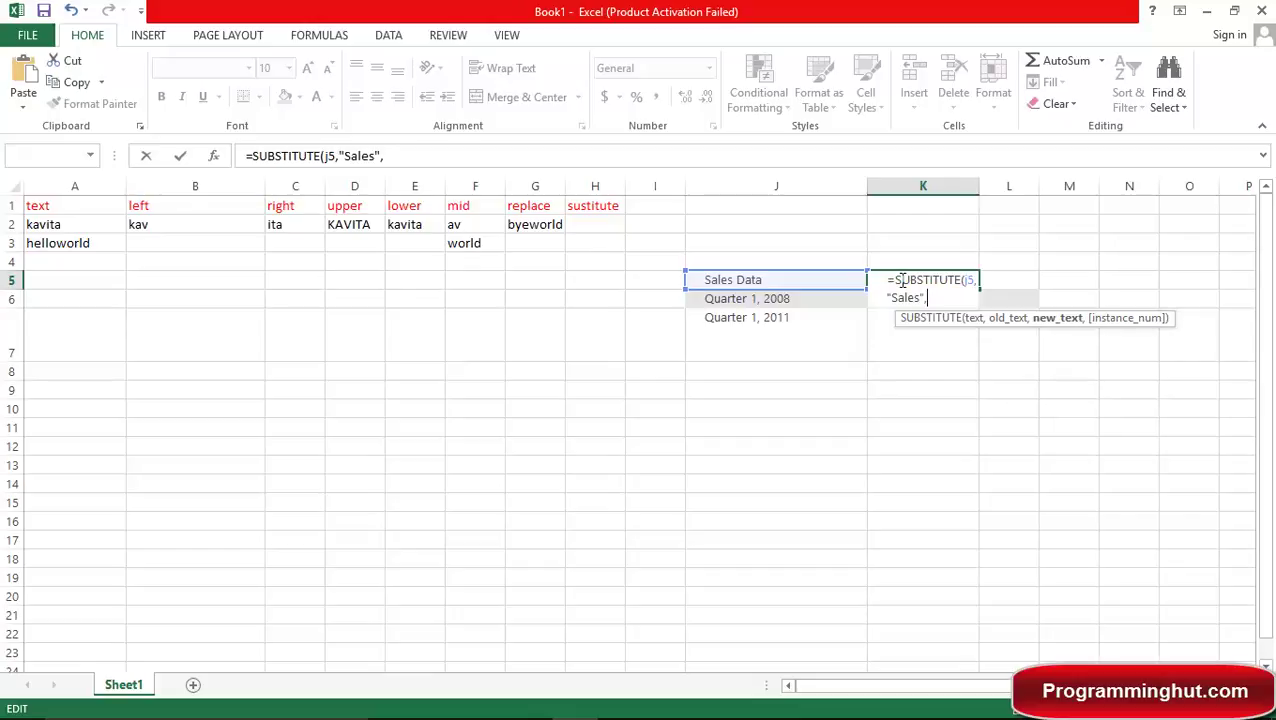
type("\"Cost\",")
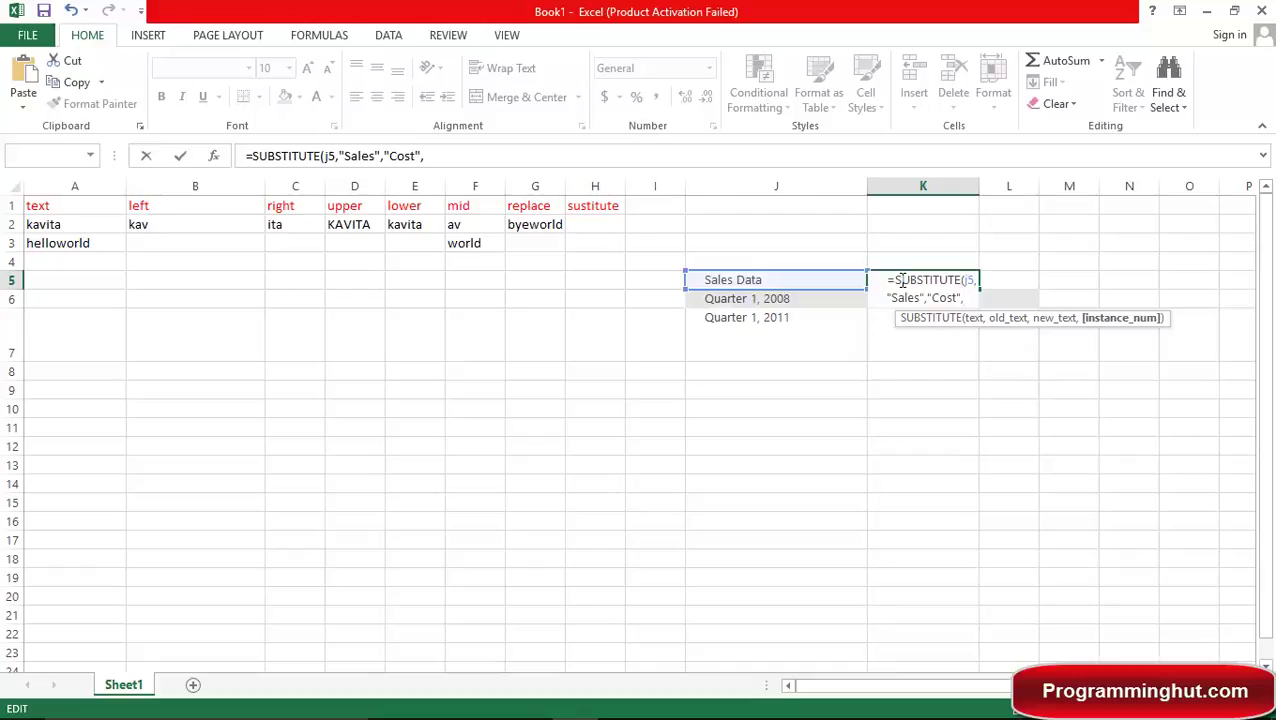
key("BackSpace")
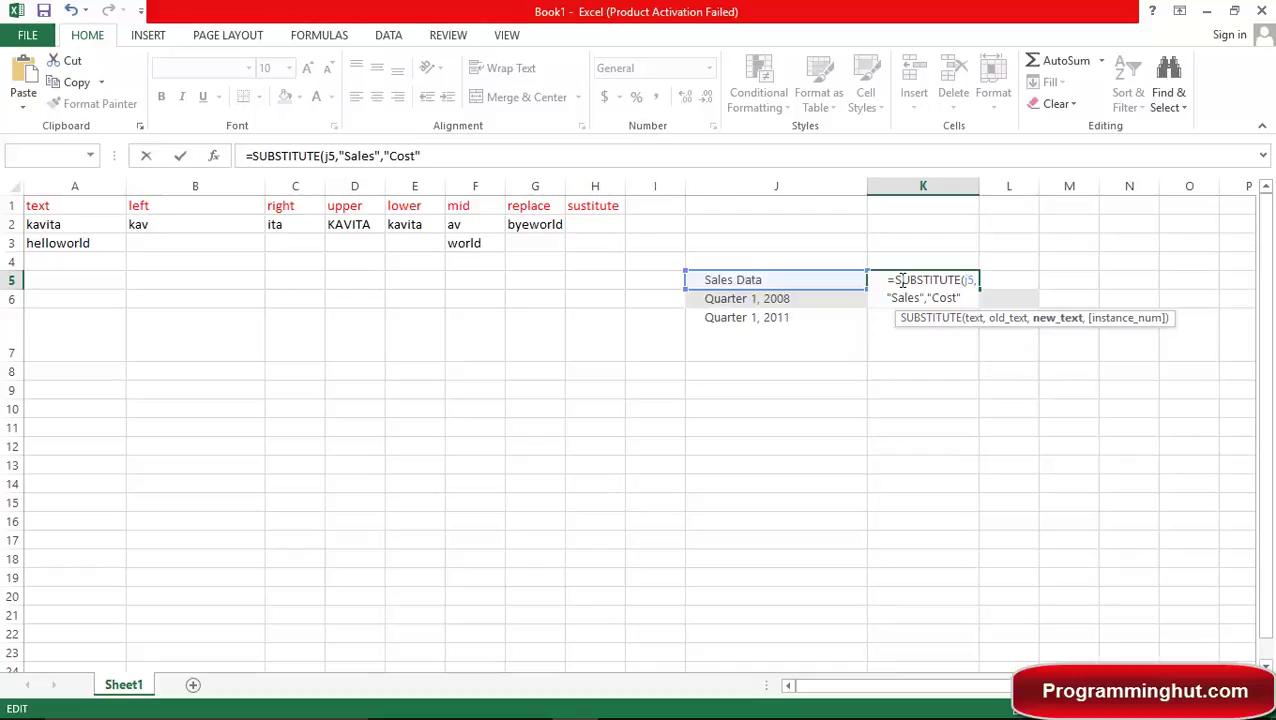
type(")")
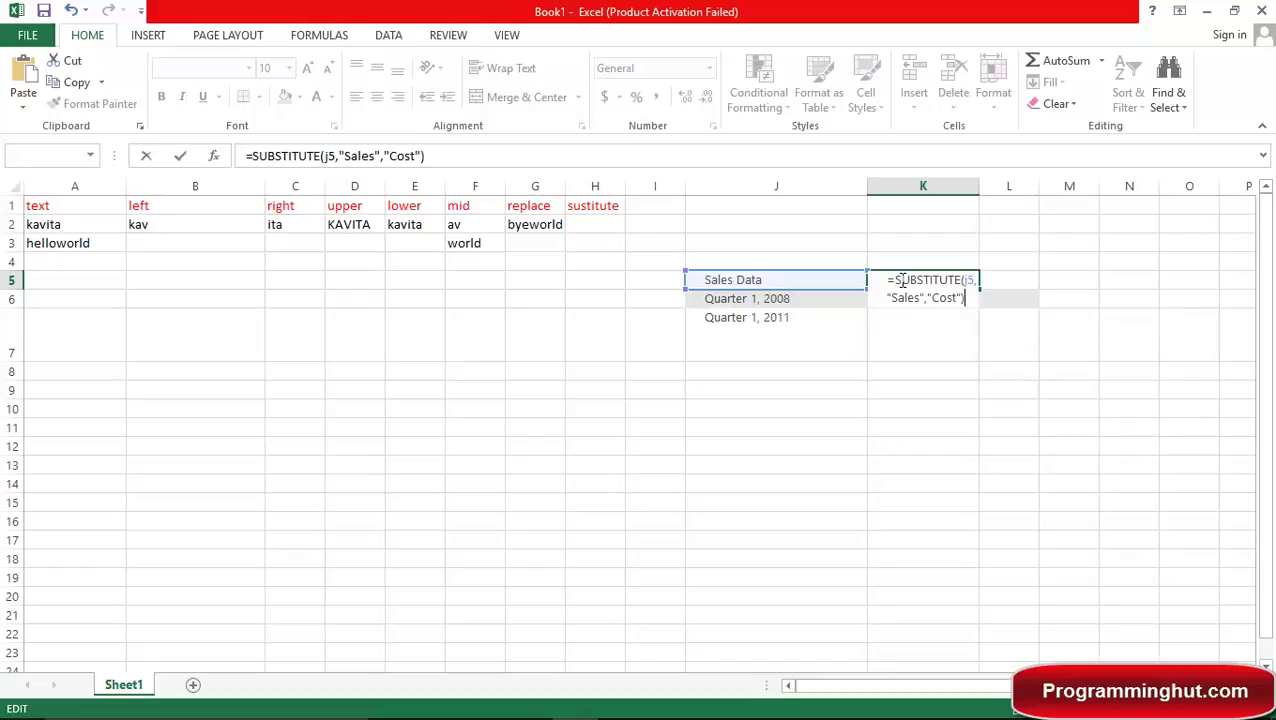
key("Return")
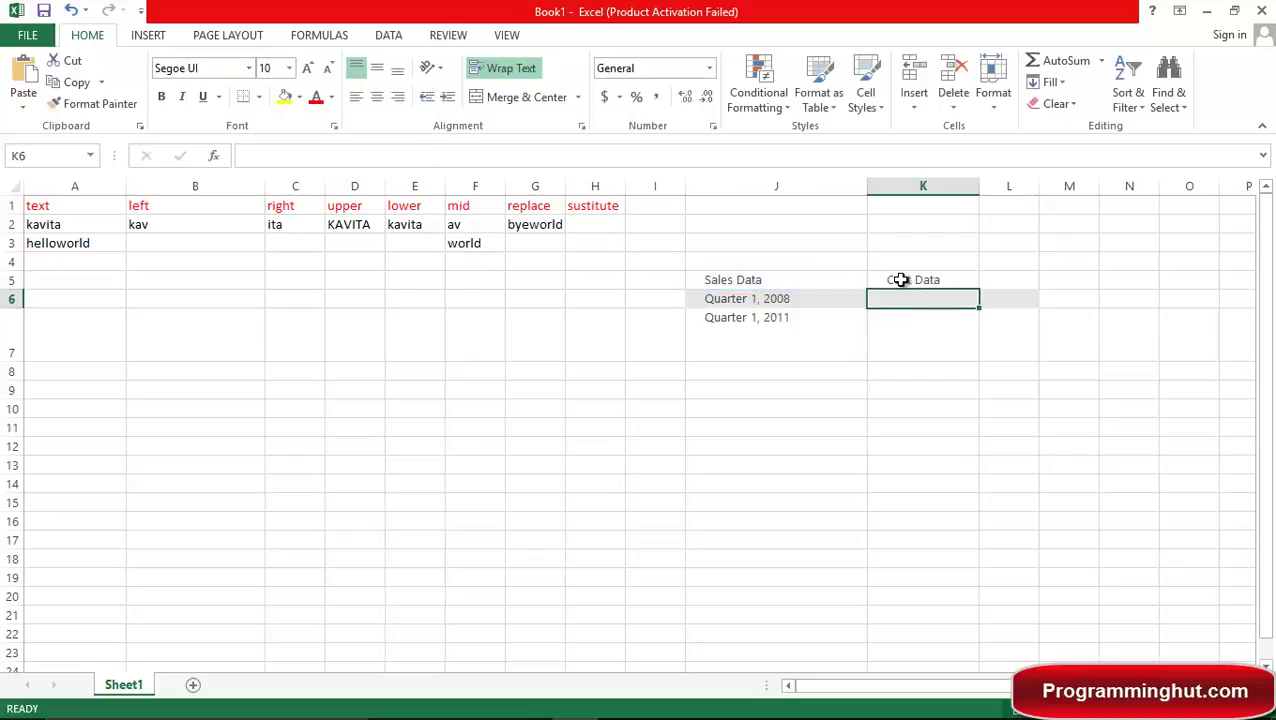
Enter =SUBSTITUTE(J6,"0","") in K6 to strip every 0 from J6's text.
left_click(901, 280)
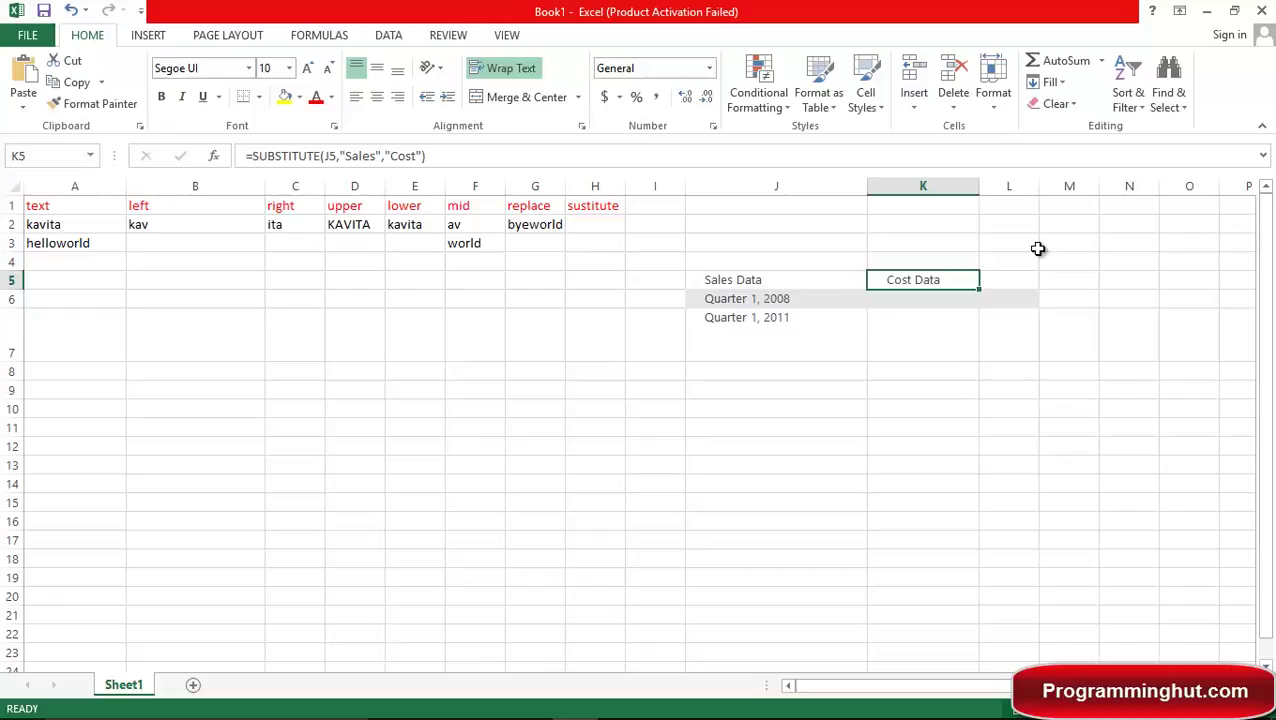
key("Down")
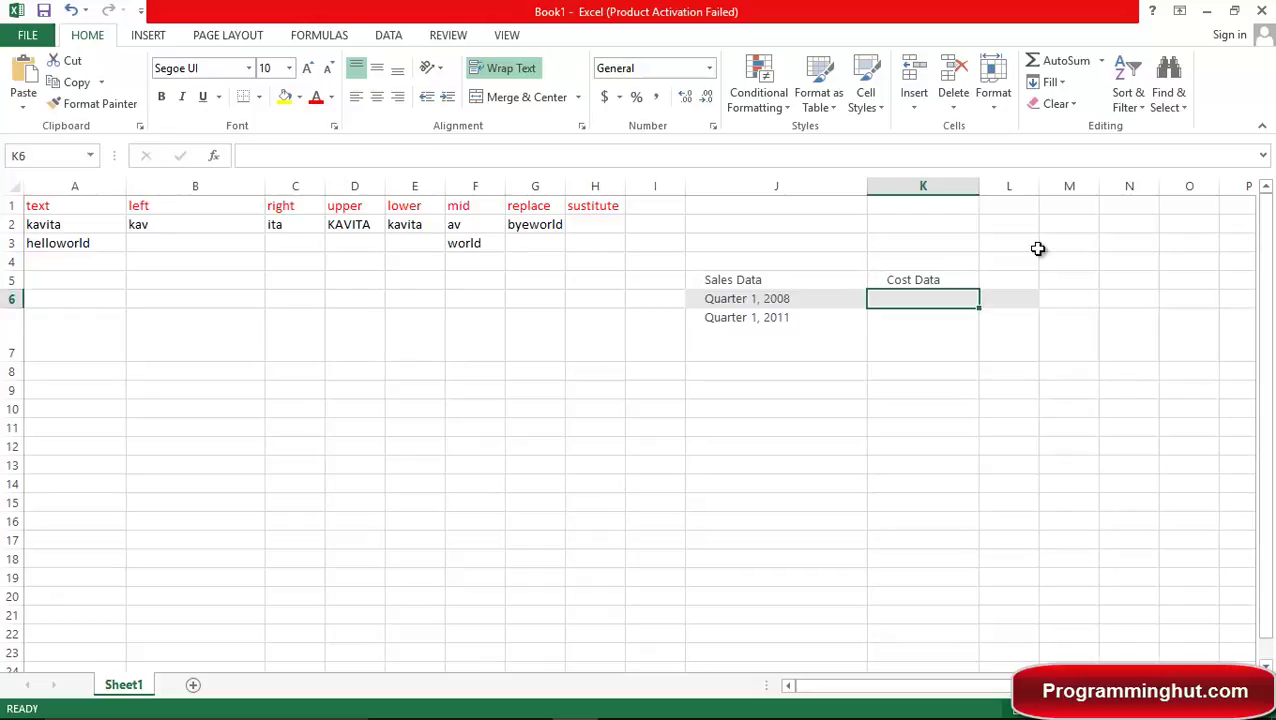
type("=sus")
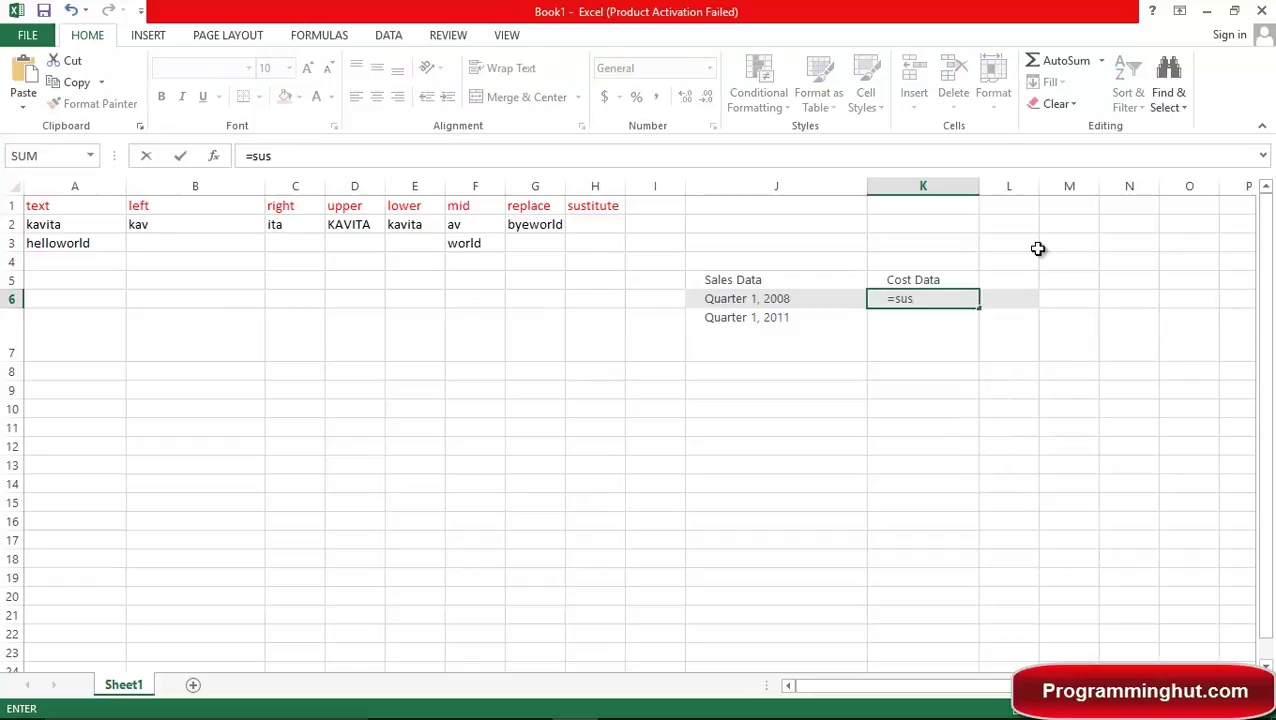
key("BackSpace")
key("Tab")
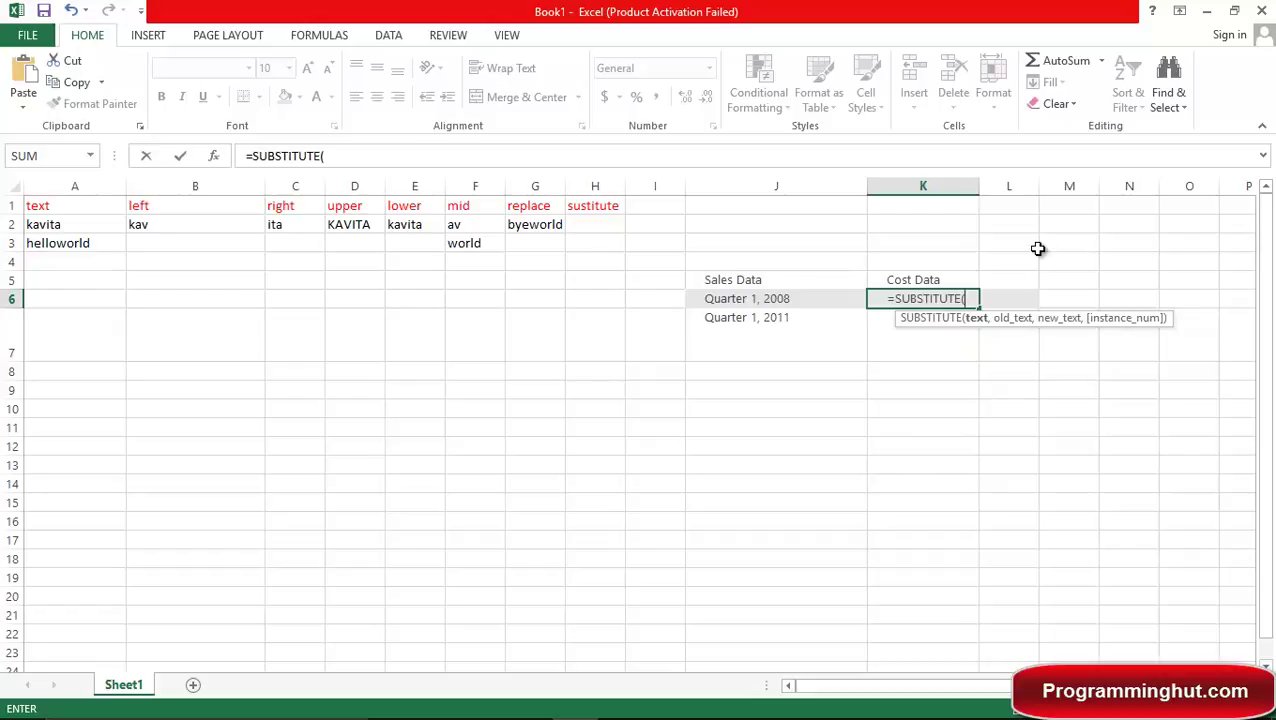
type("j6,")
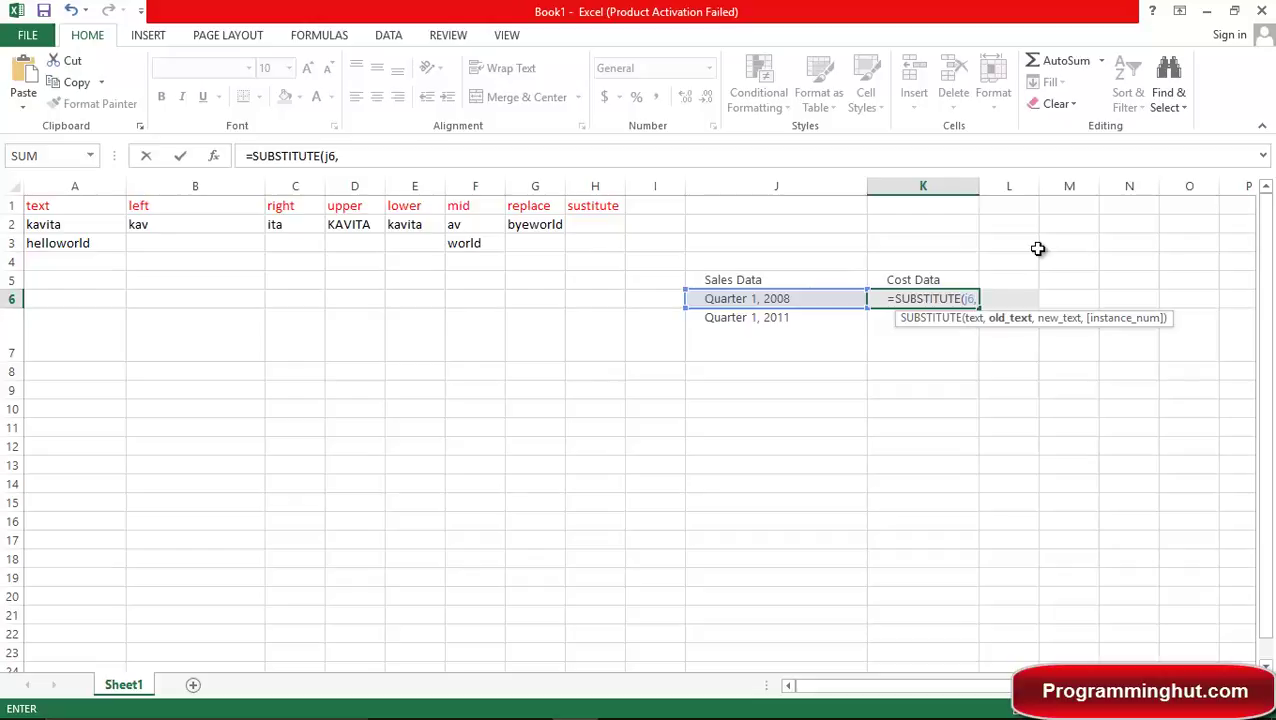
type("\"")
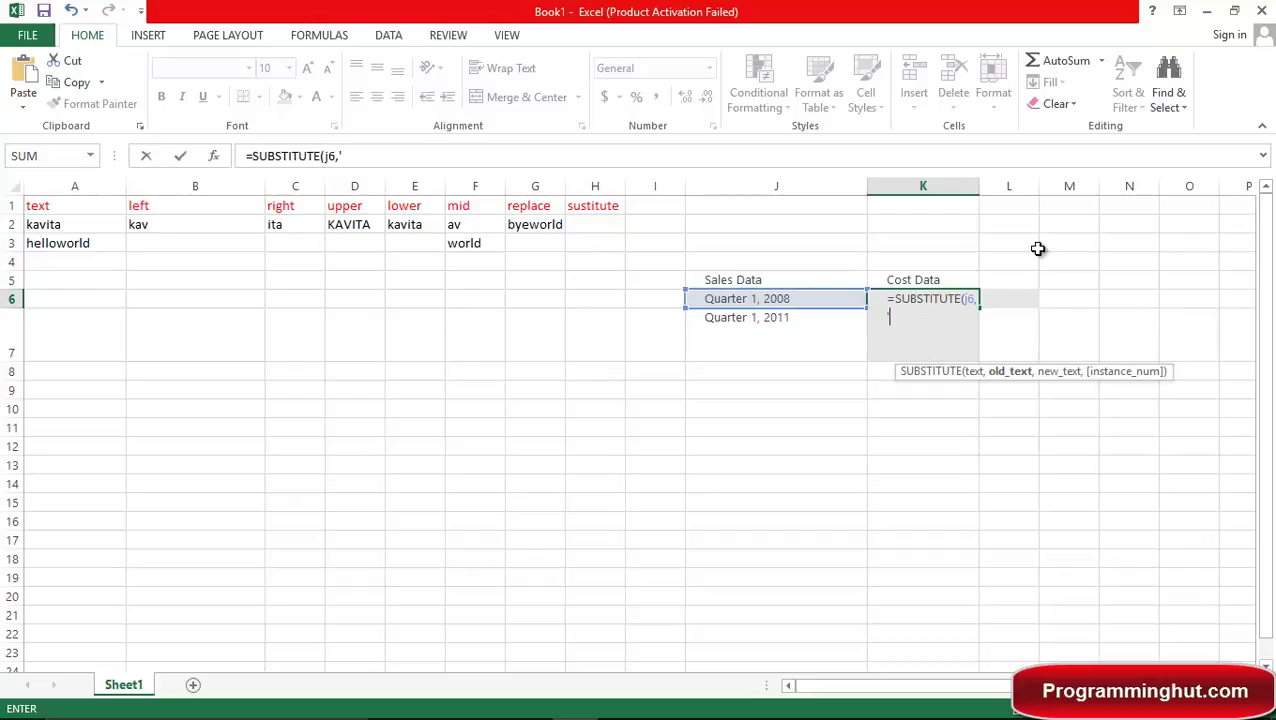
key("BackSpace")
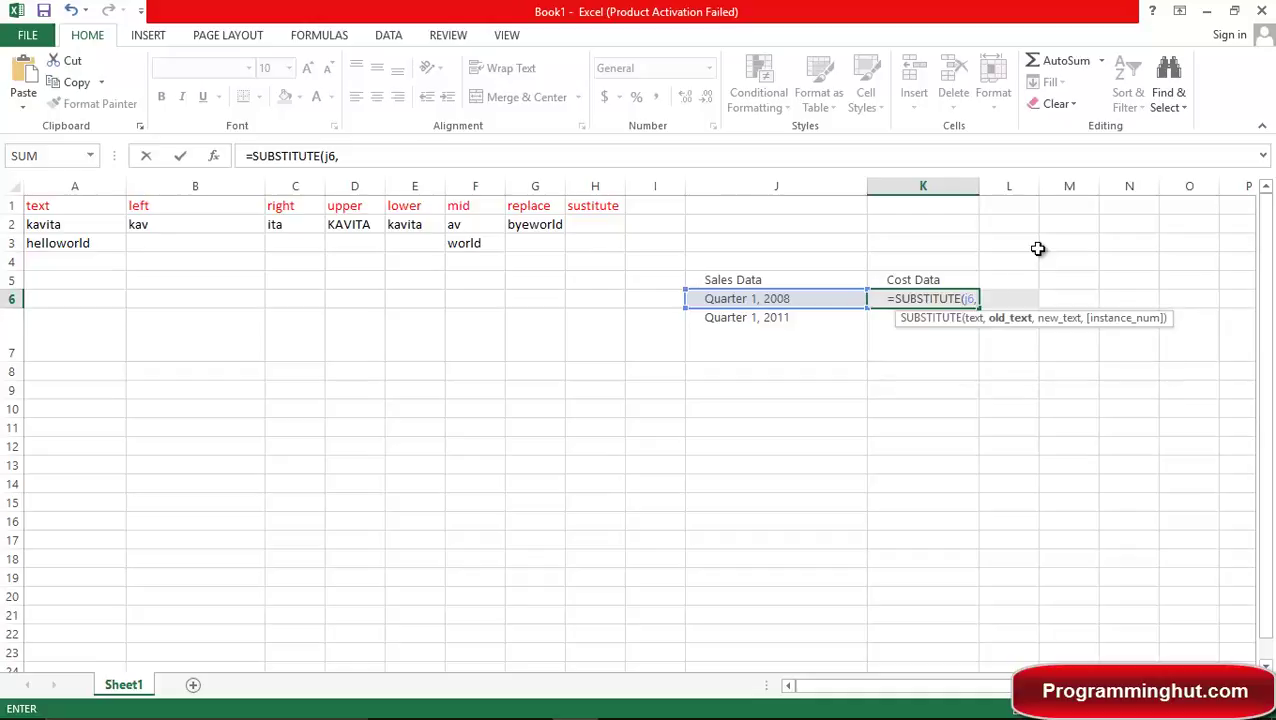
type("\"")
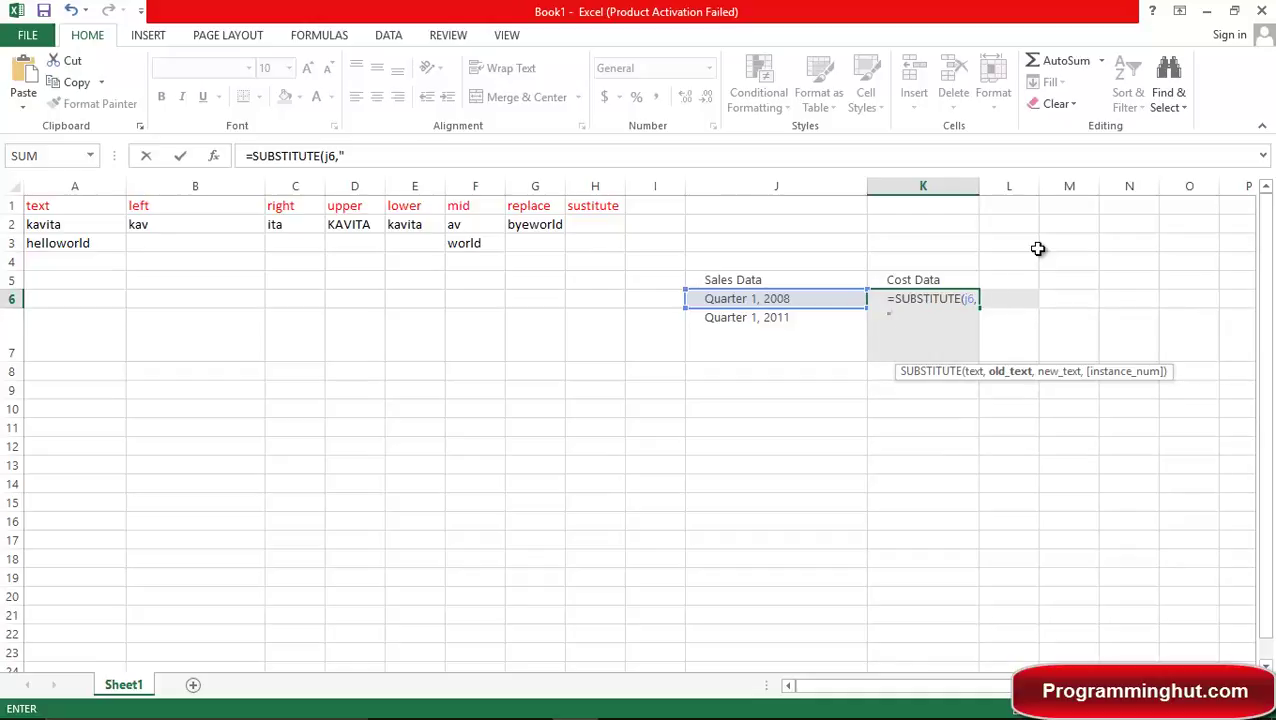
type("1")
type("\"")
key("BackSpace")
key("BackSpace")
type("0\",")
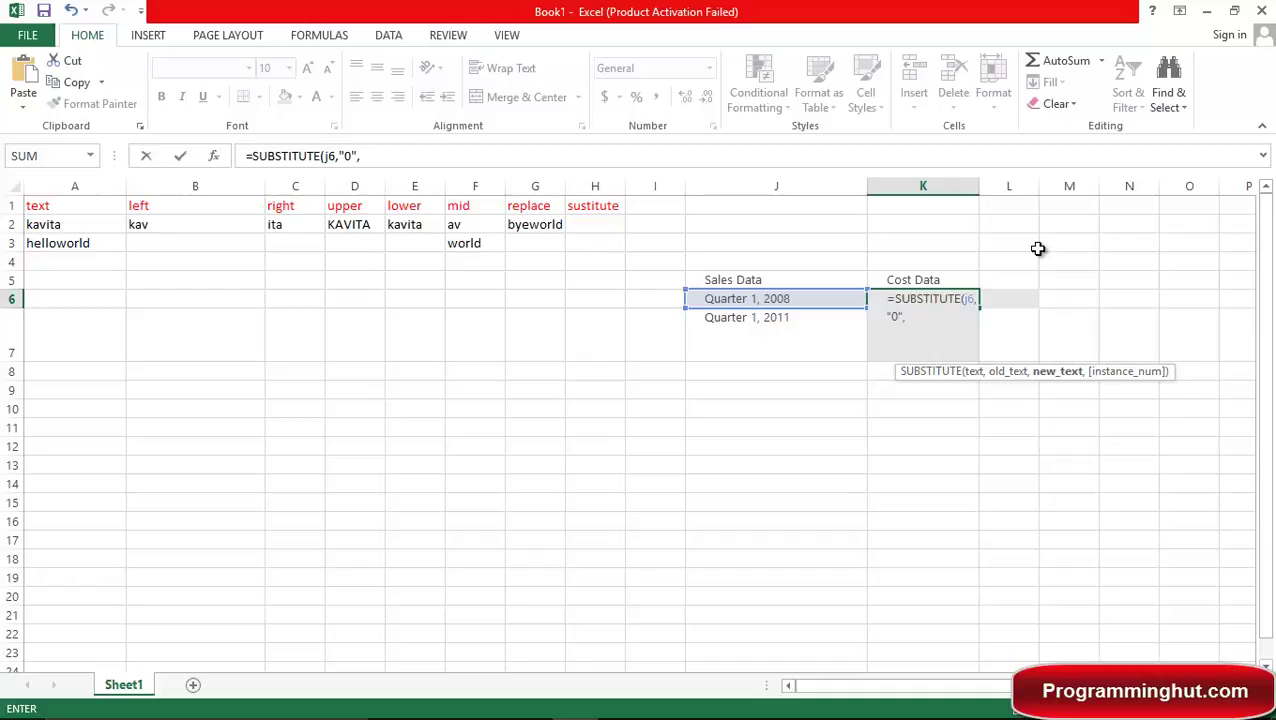
type("\"\"")
key("Return")
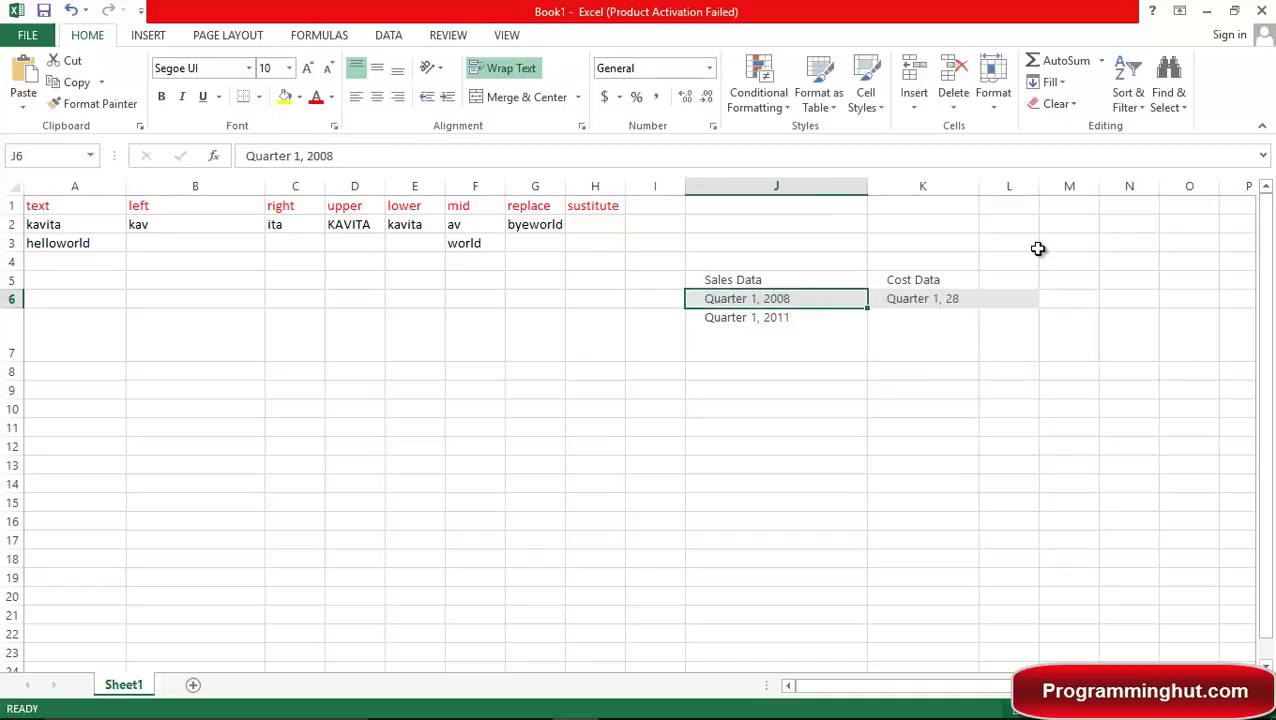
Edit K6 to =SUBSTITUTE(J6,"0","2",1) so only the first 0 becomes 2.
key("Right")
key("F2")
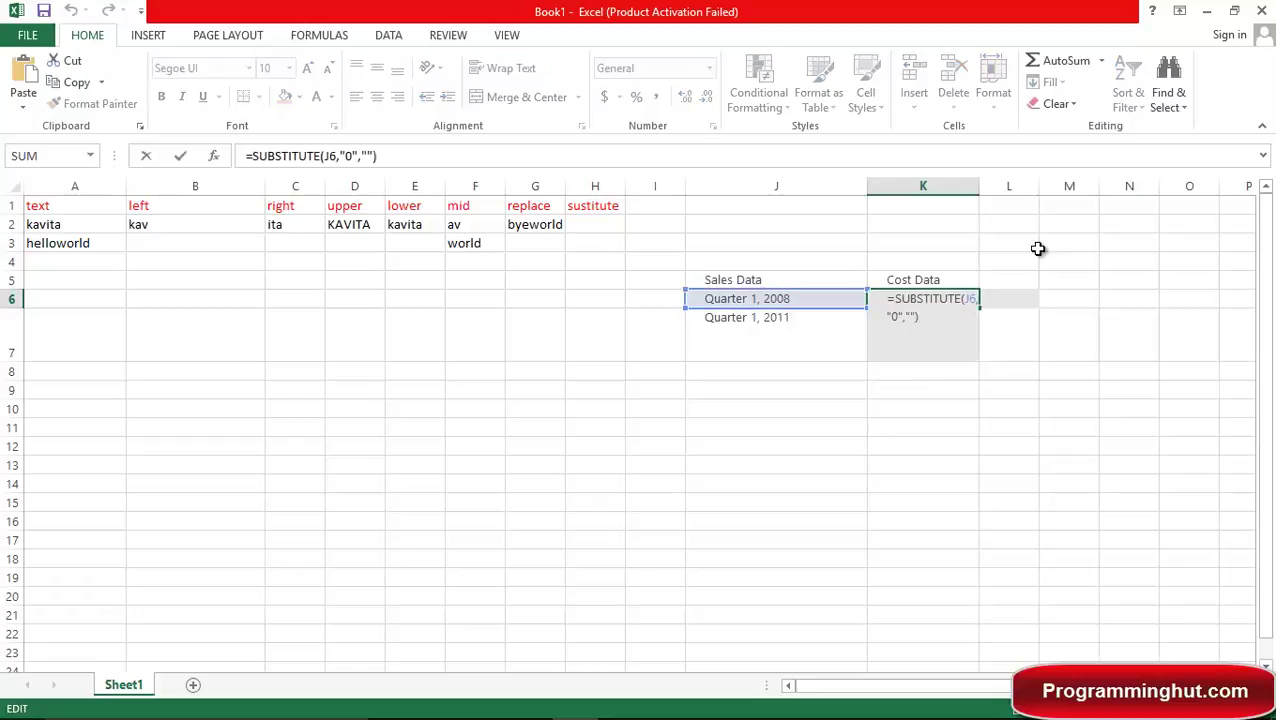
key("Left")
key("Left")
type("2\"")
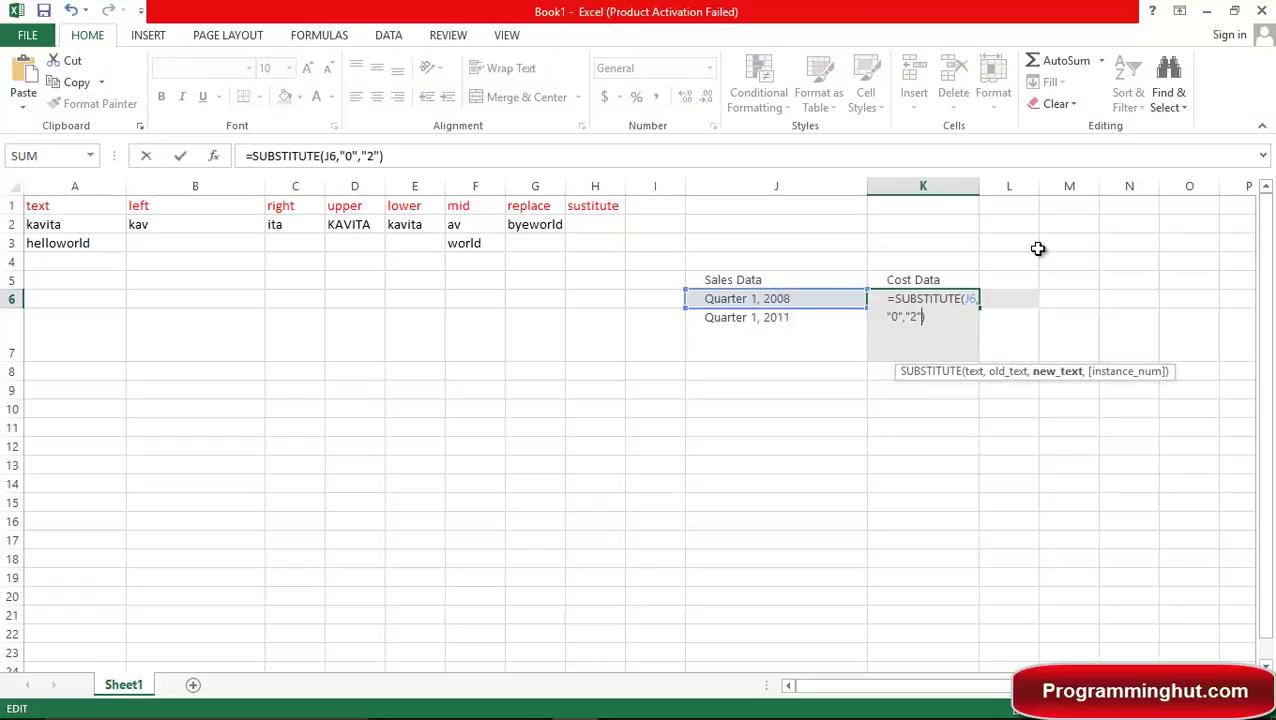
type(",")
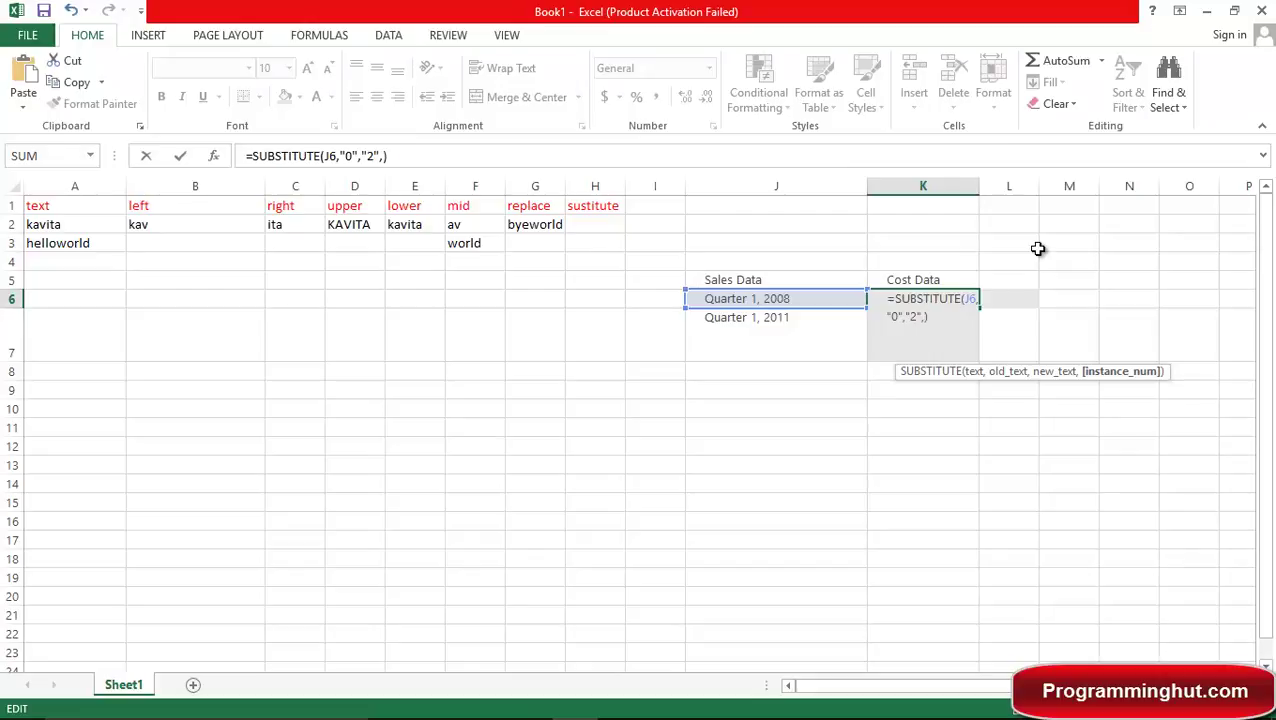
type("1")
key("Return")
key("Up")
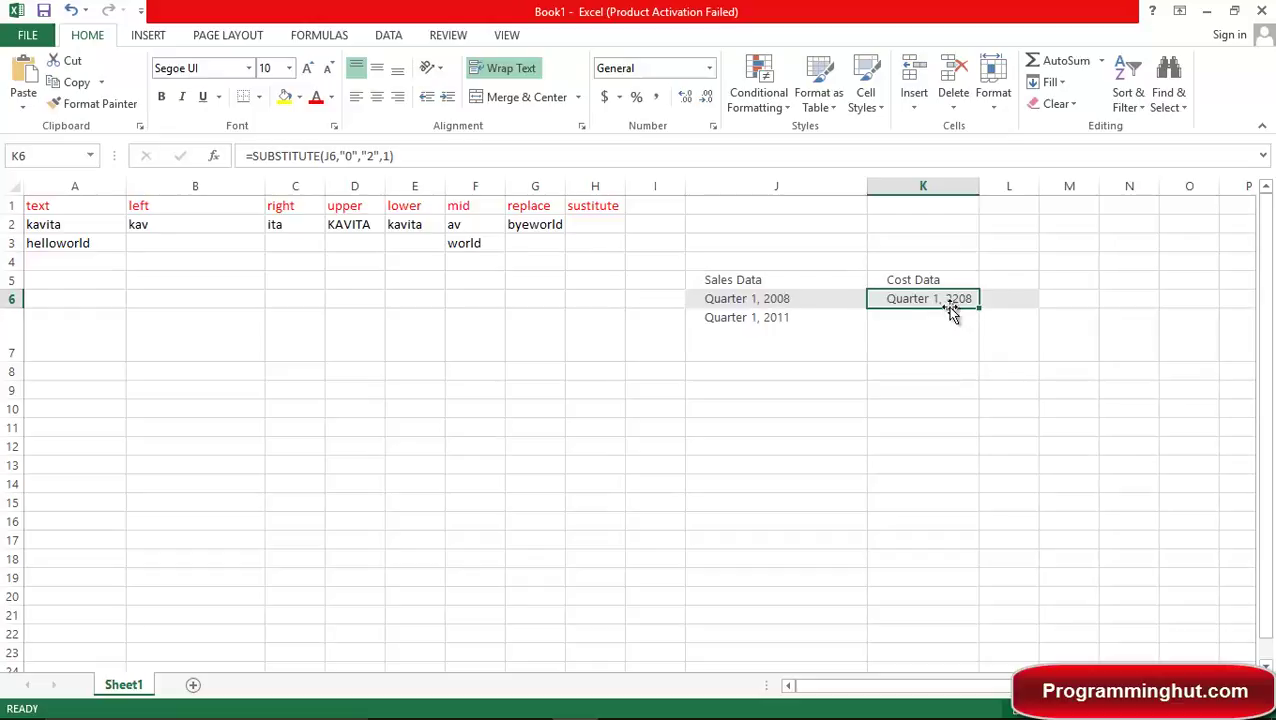
Enter =SUBSTITUTE(J7,"1","2",3) in K7, giving Quarter 1, 2012.
left_click(932, 347)
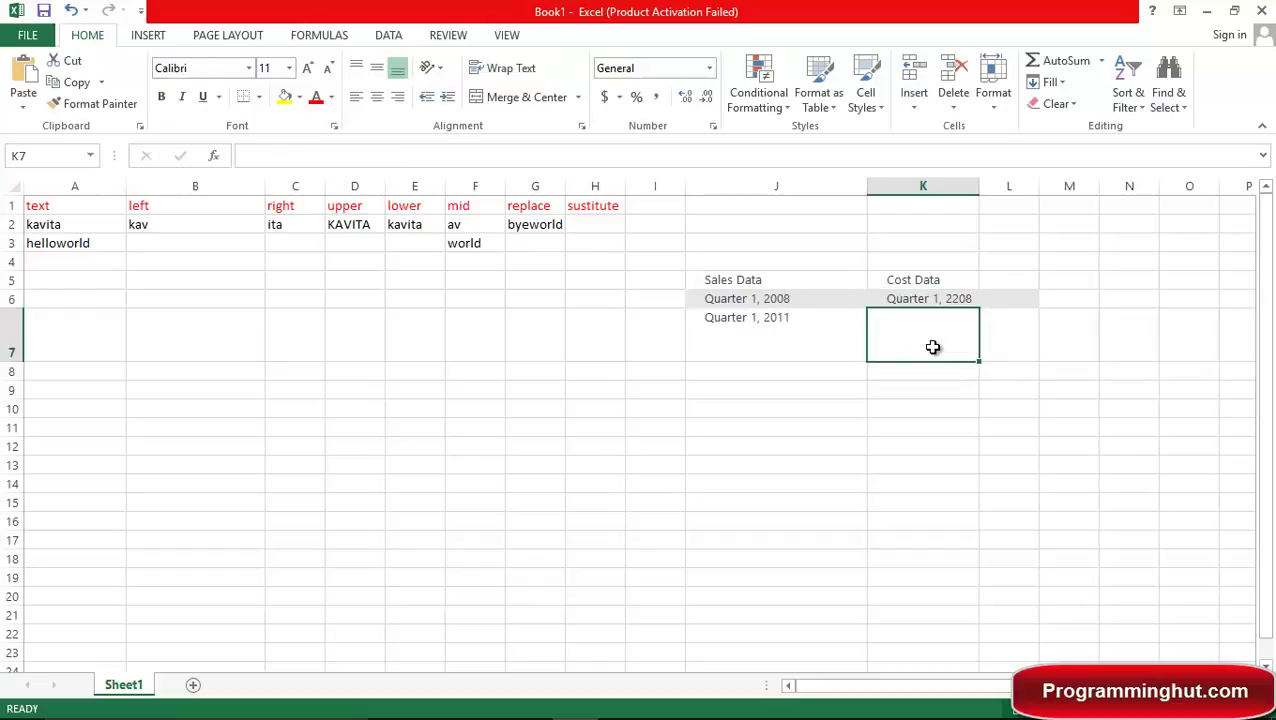
type("=su")
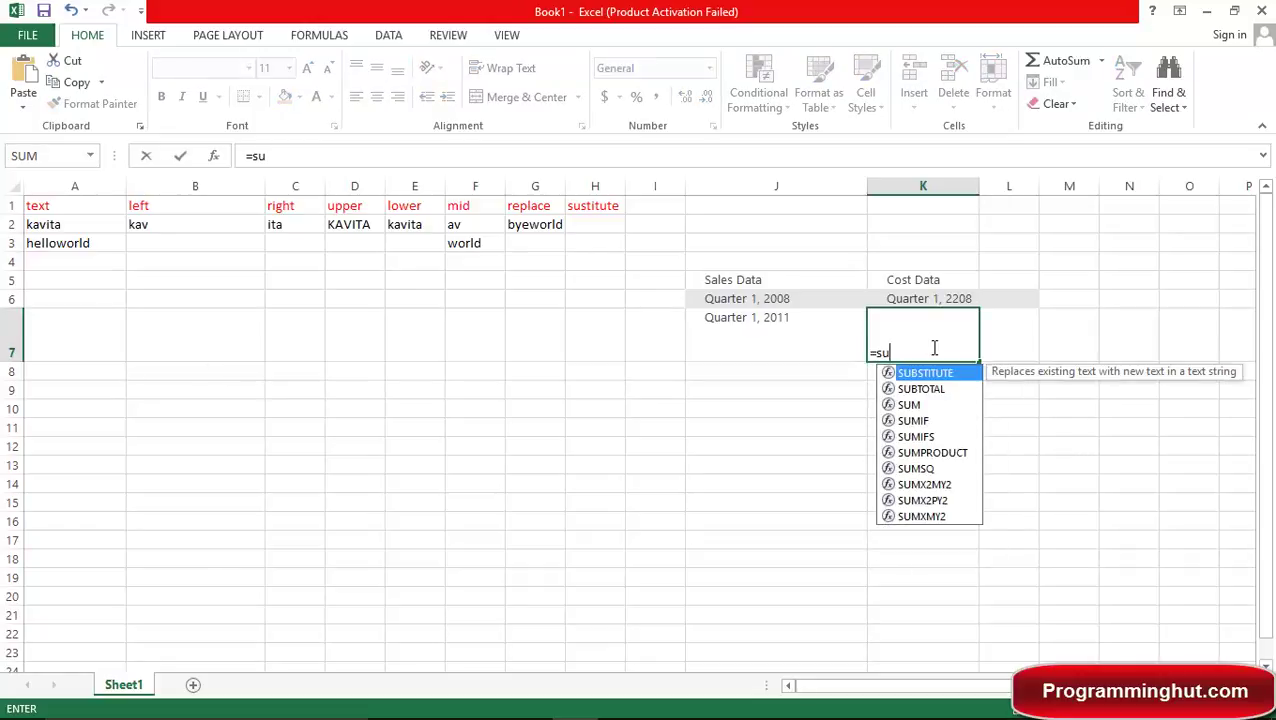
key("Tab")
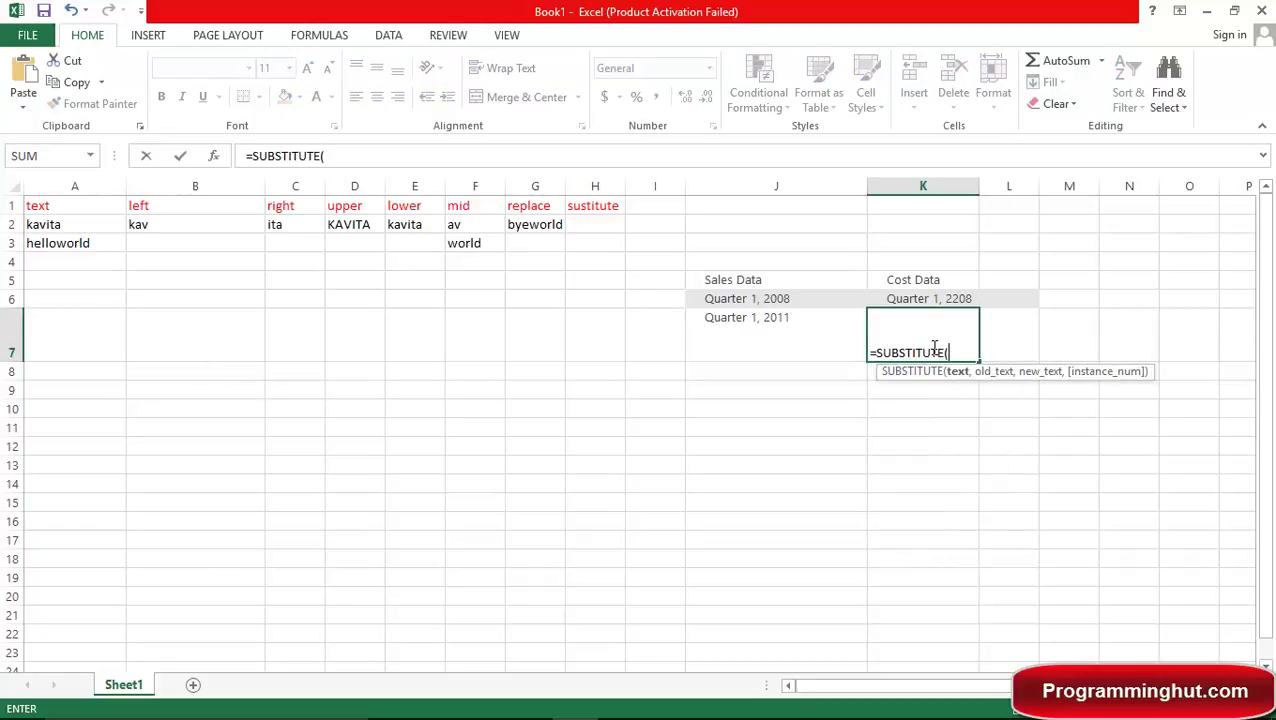
type("j7,")
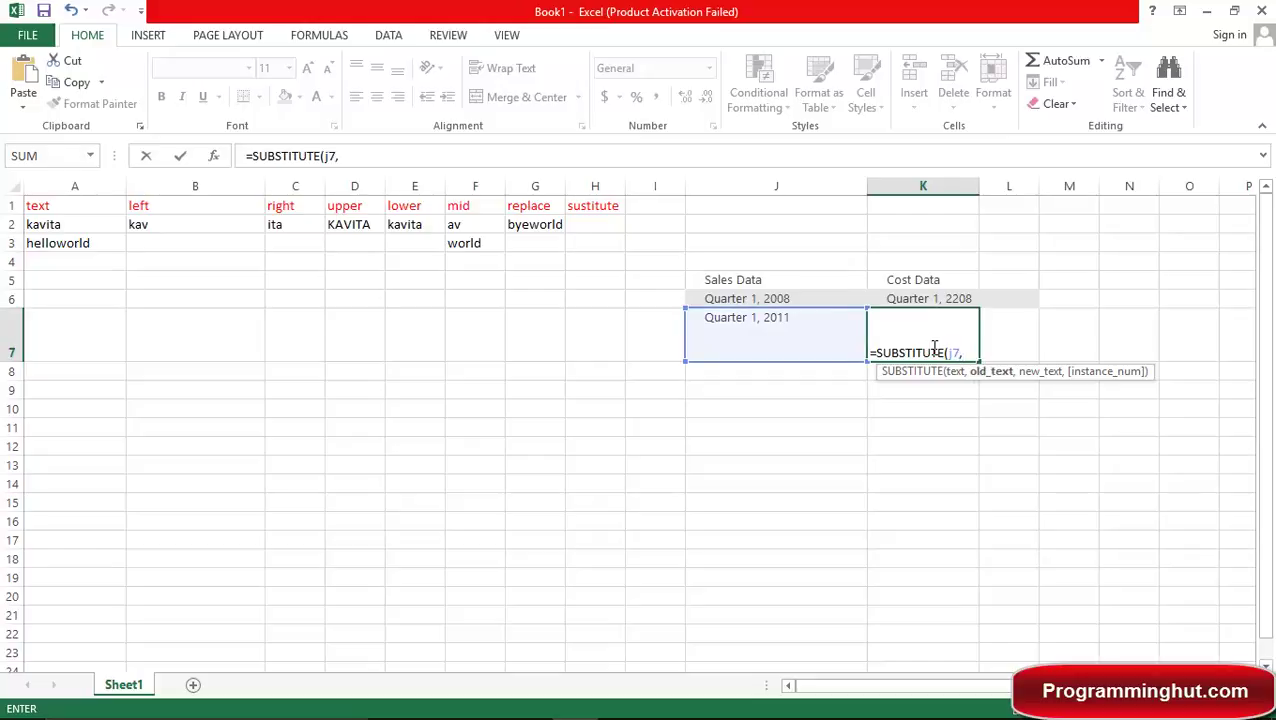
type("\"1\",")
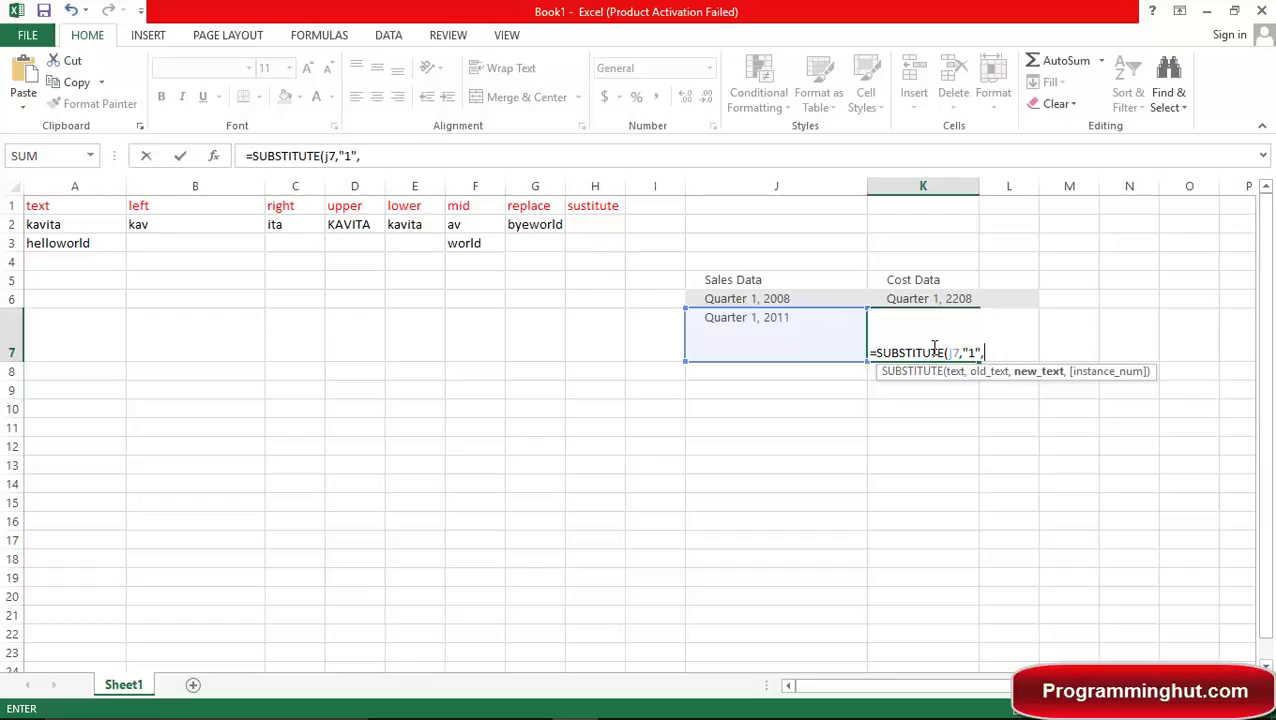
type("\"2\",")
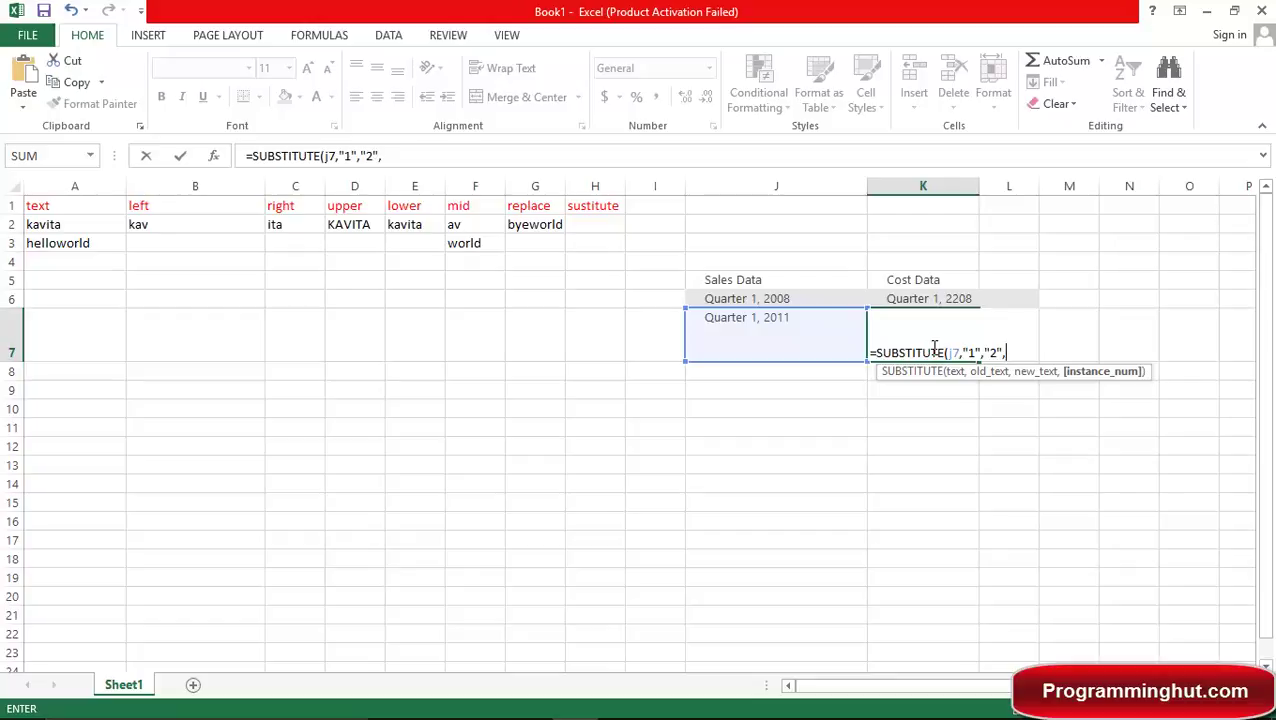
type("3")
type(")")
key("Return")
left_click(922, 335)
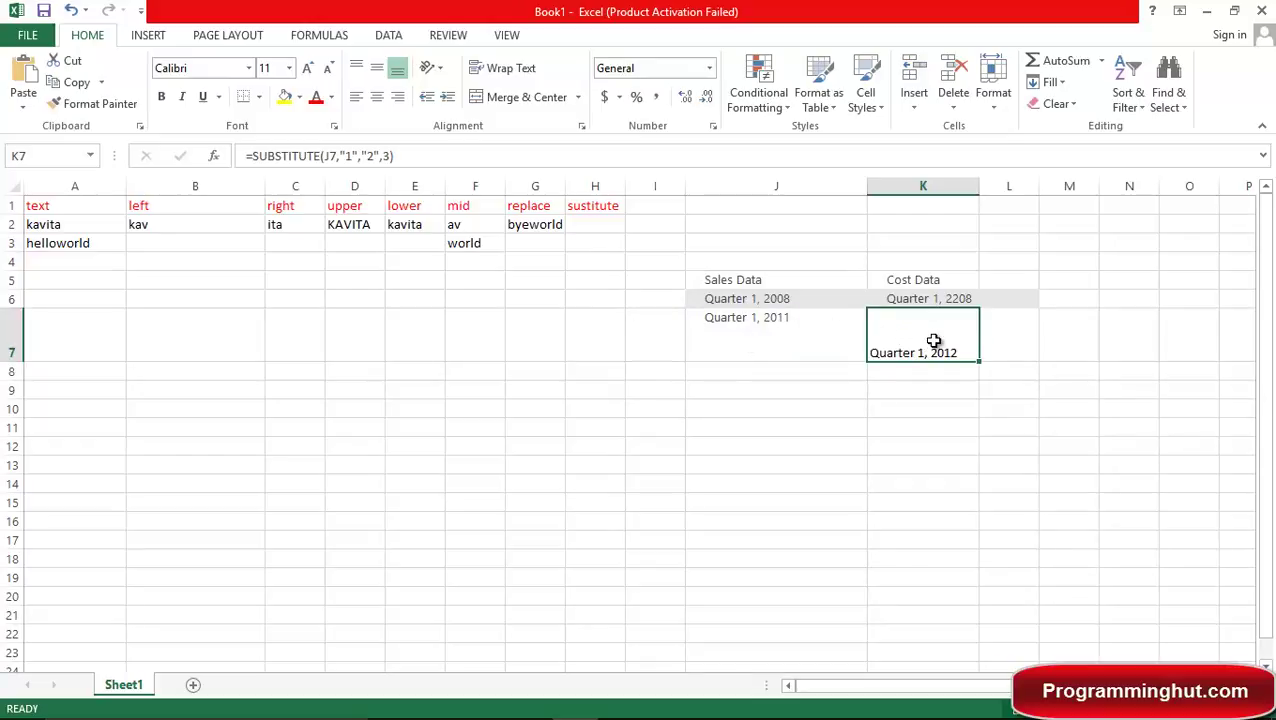
Clear the old data from I5:K7 and add a trim heading in I1.
left_click(653, 205)
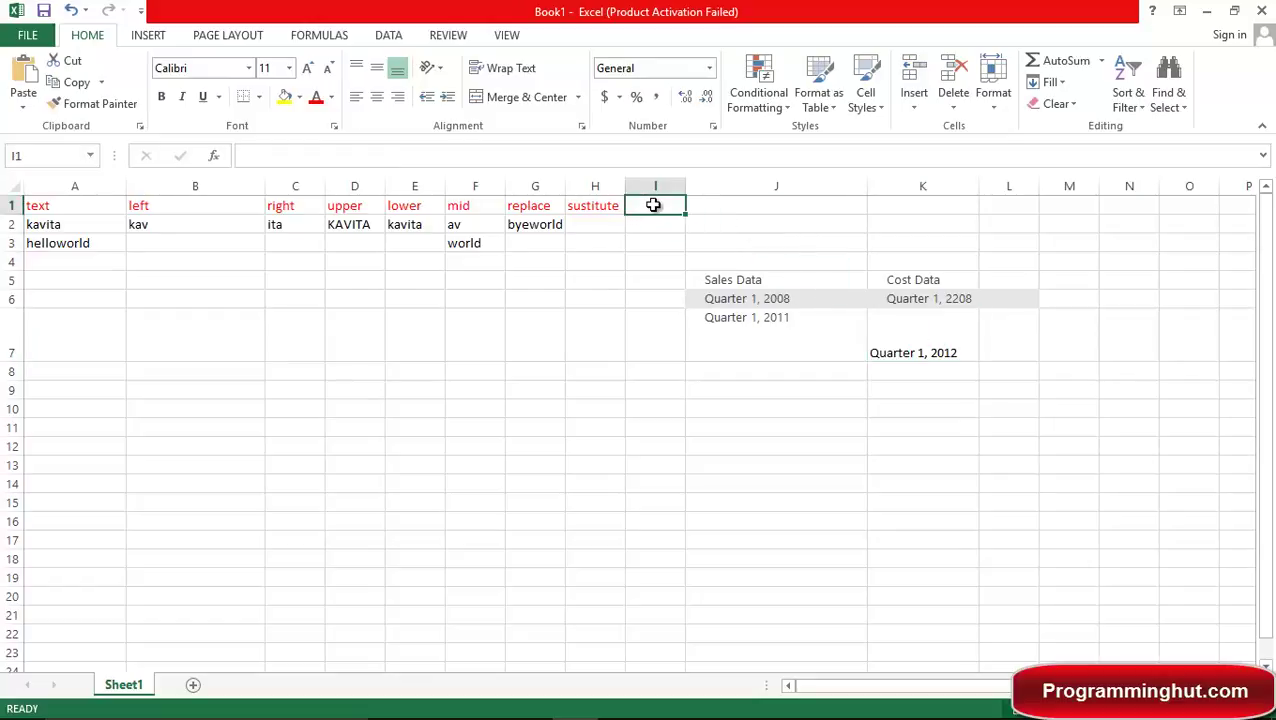
left_click_drag(655, 281, 881, 325)
key("Delete")
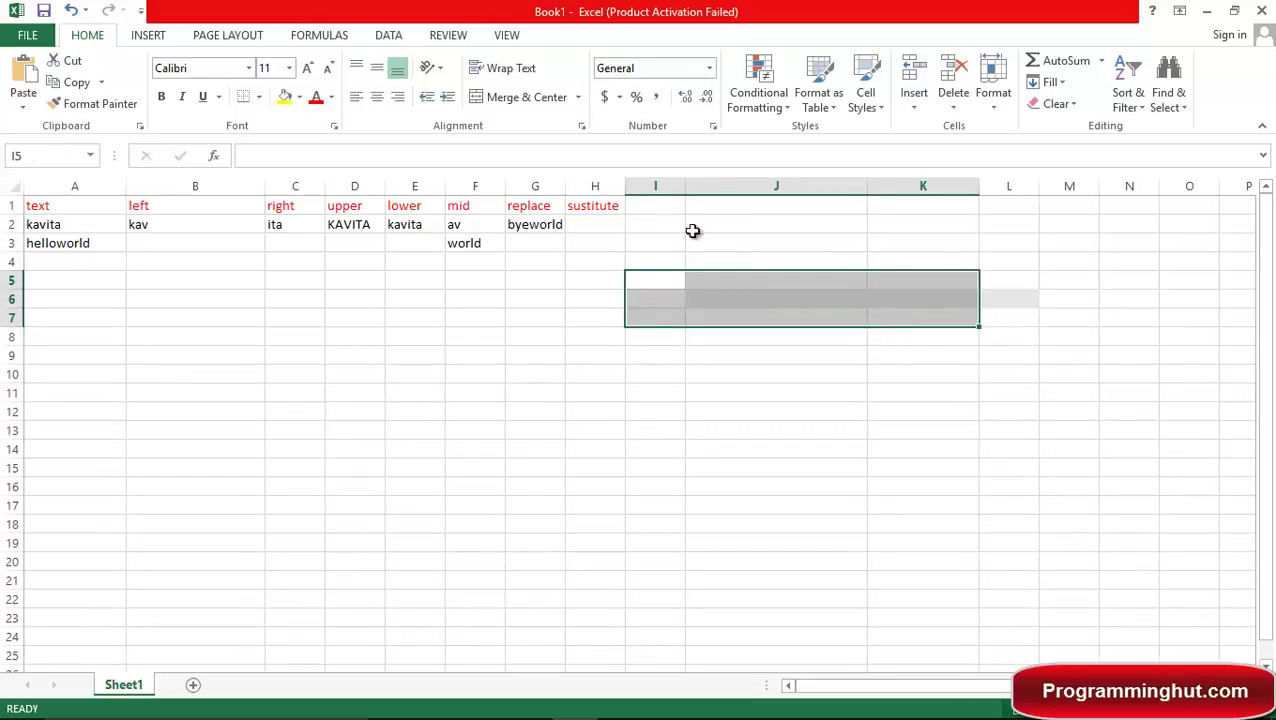
left_click(643, 210)
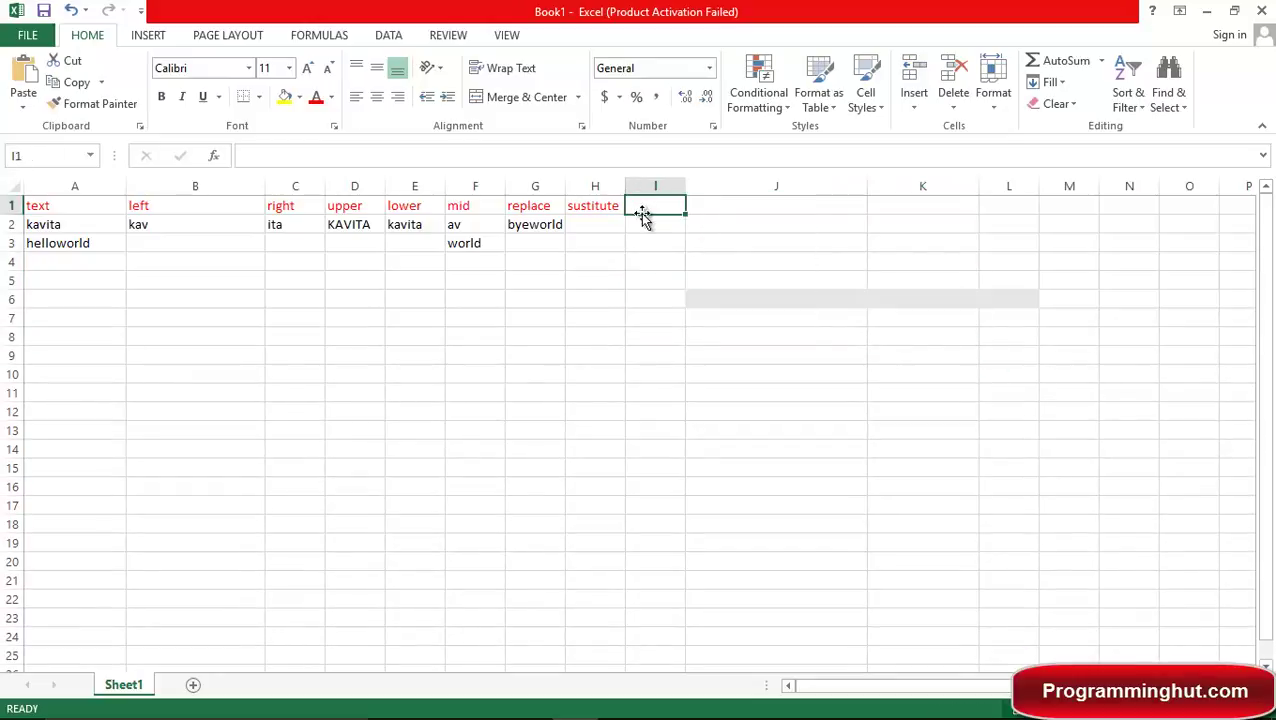
type("trim")
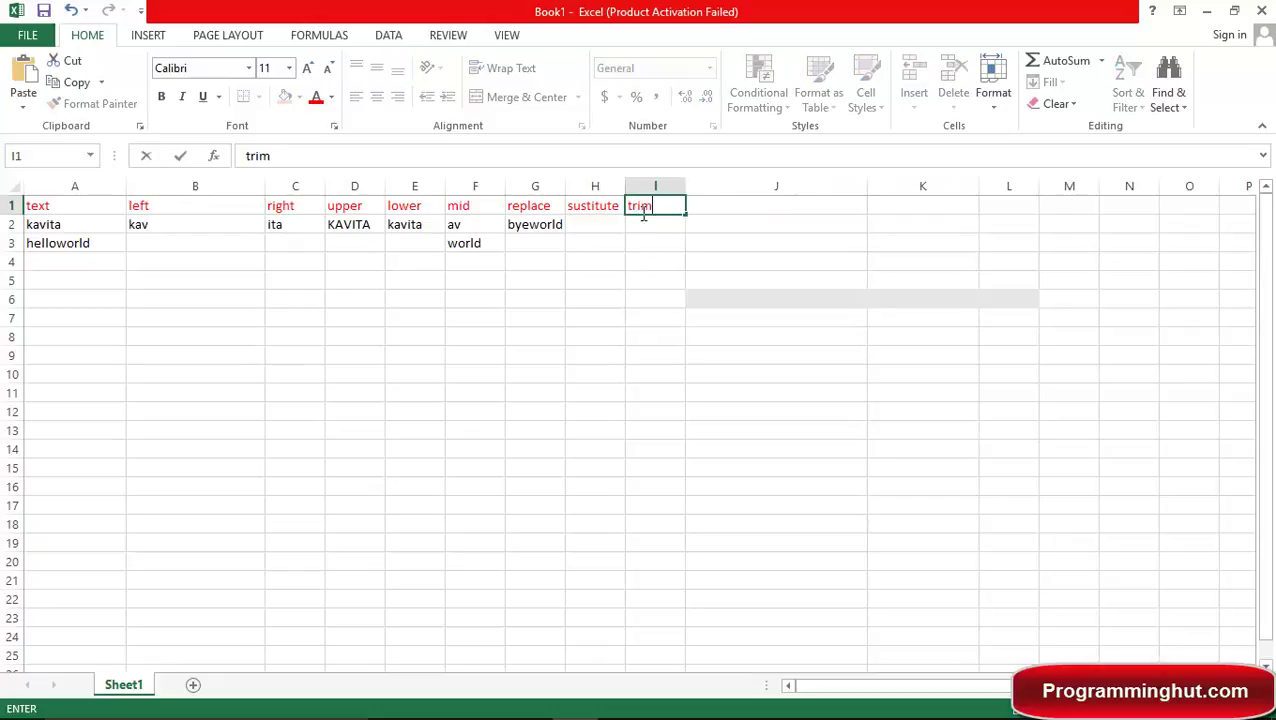
key("Tab")
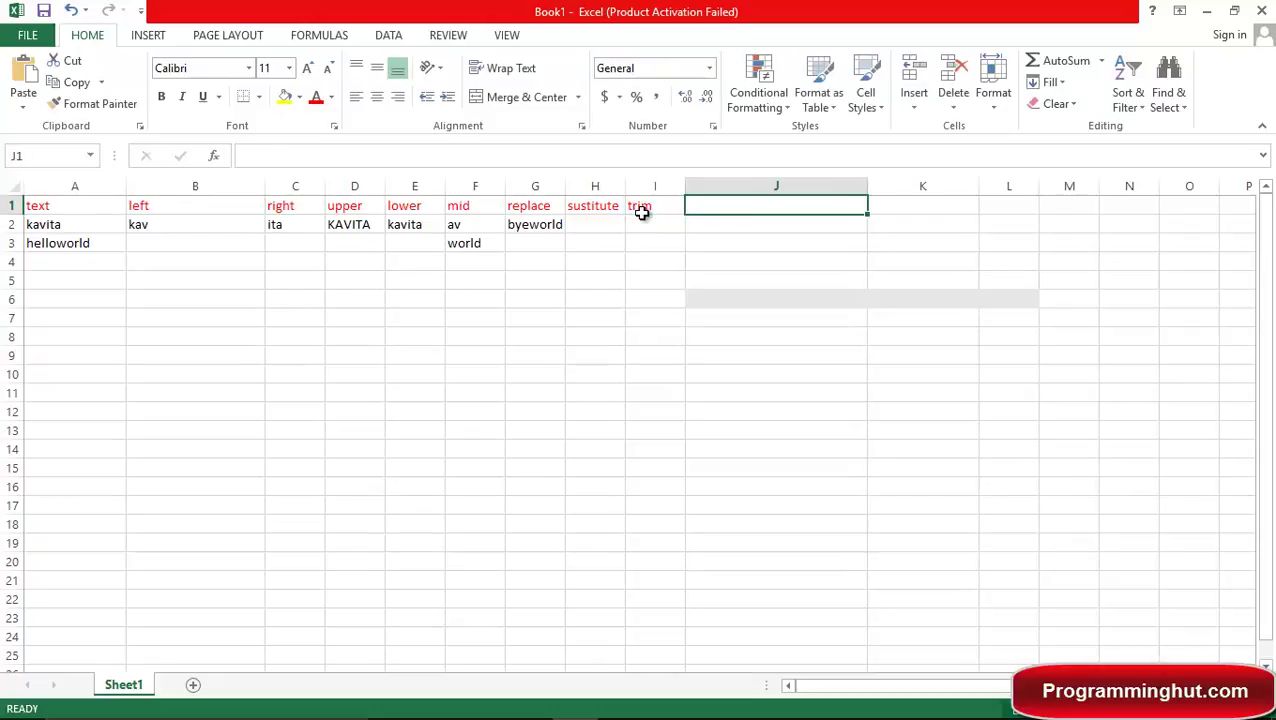
Enter a TRIM formula in I2 on a sample sentence with extra spaces, then widen column I.
left_click(645, 222)
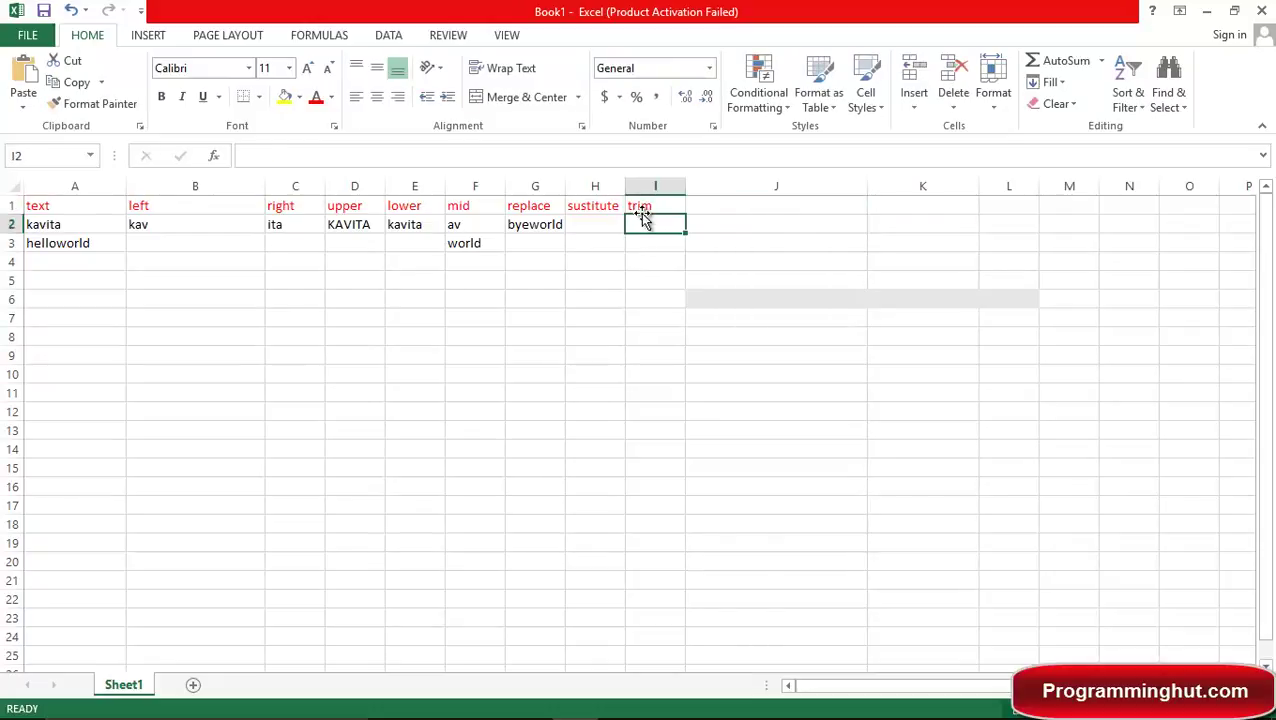
type("trim")
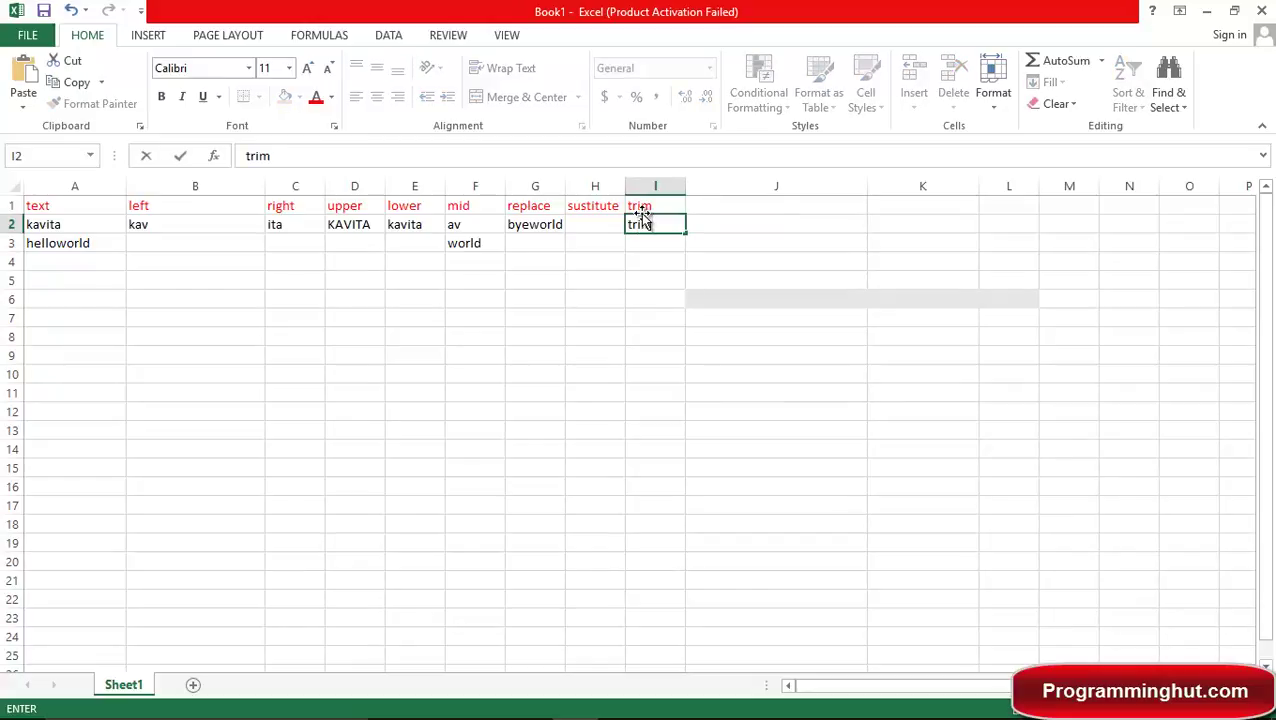
key("BackSpace")
key("BackSpace")
key("BackSpace")
key("BackSpace")
type("=")
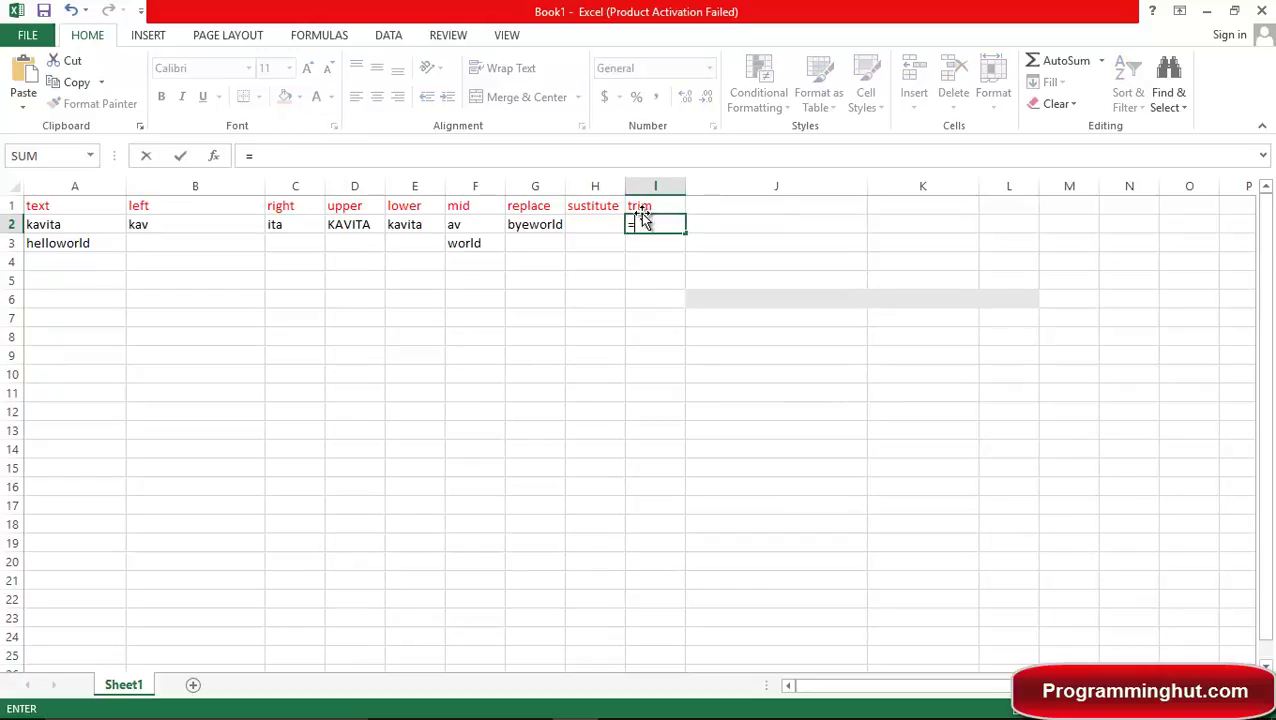
type("trim")
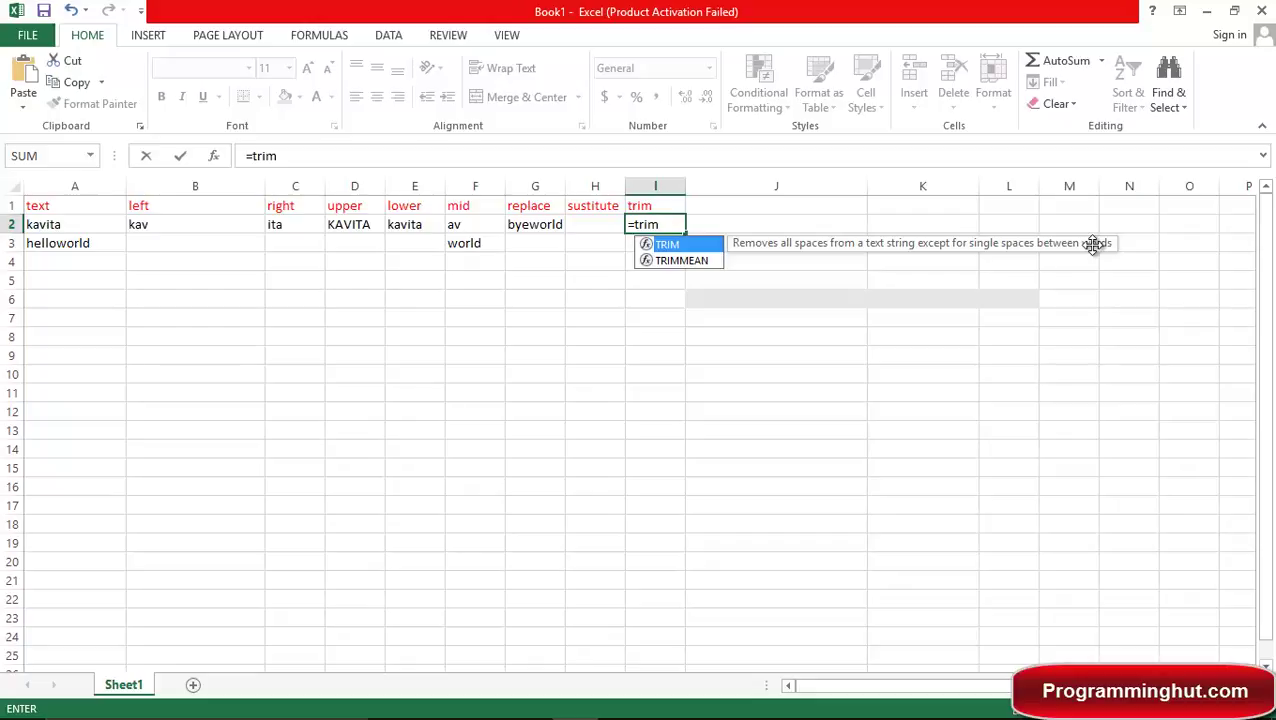
type("(\"")
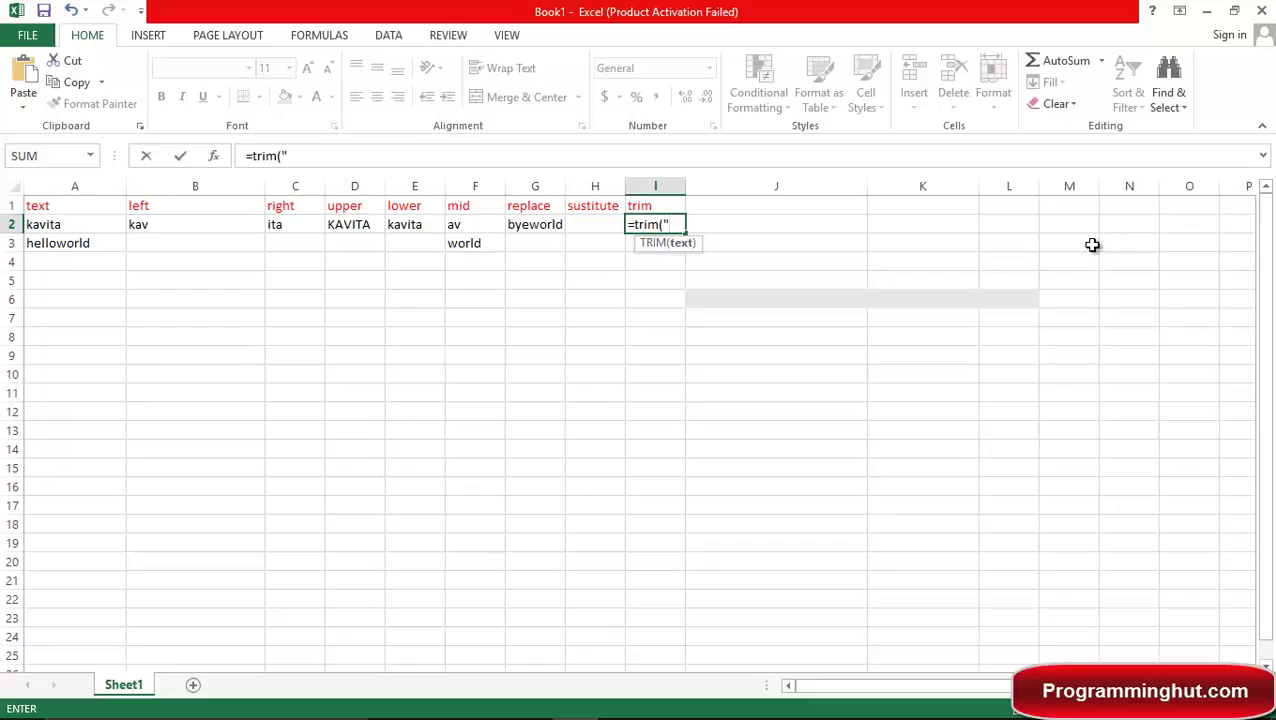
type("hello    my ")
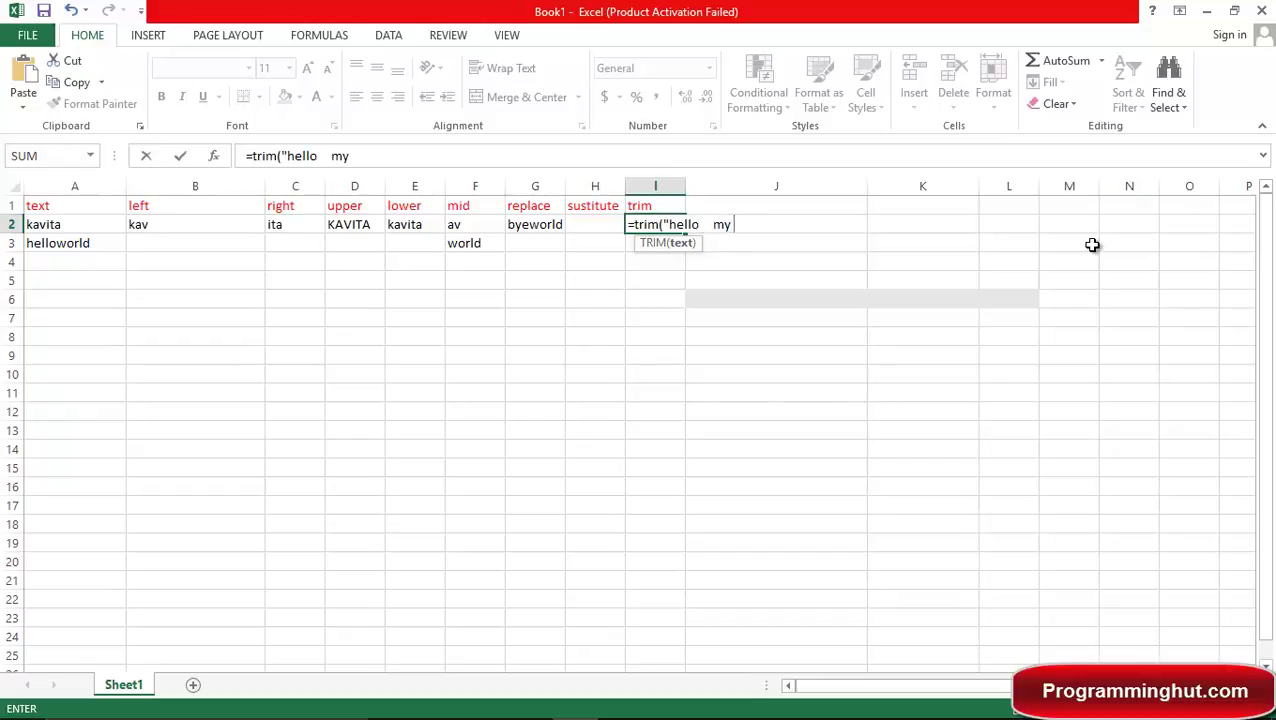
type("name is  sourabh")
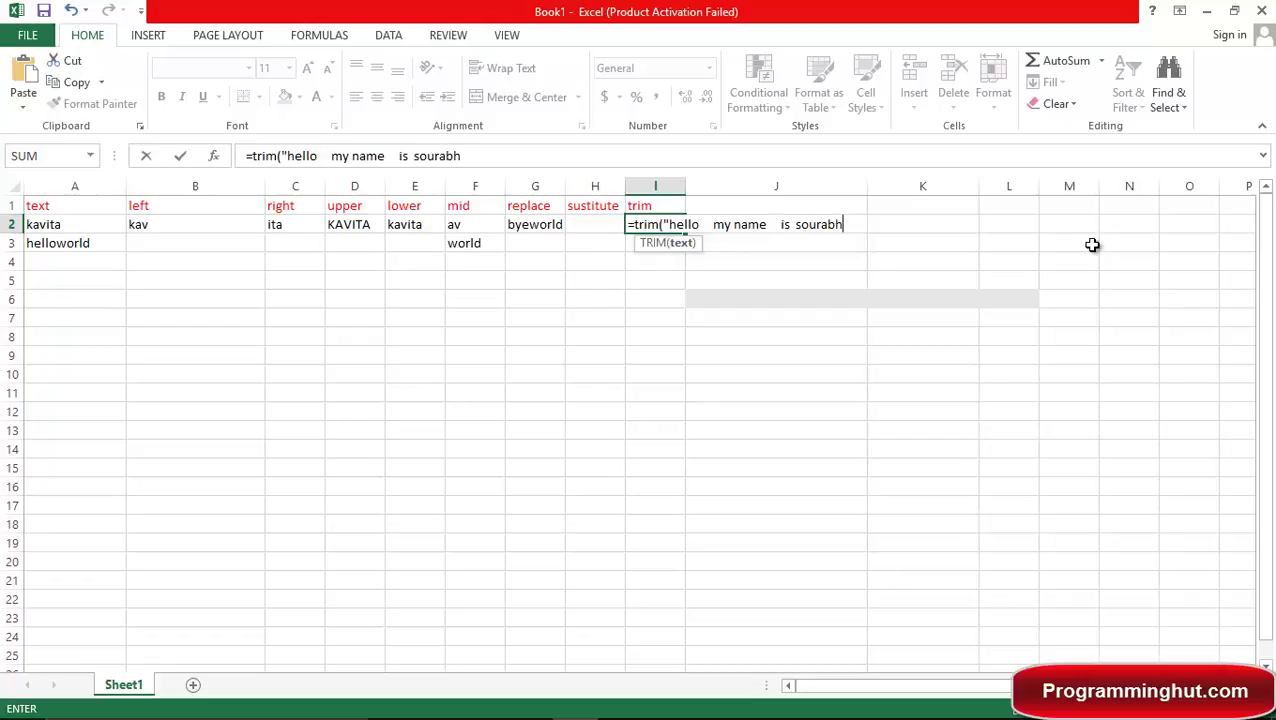
type("\")")
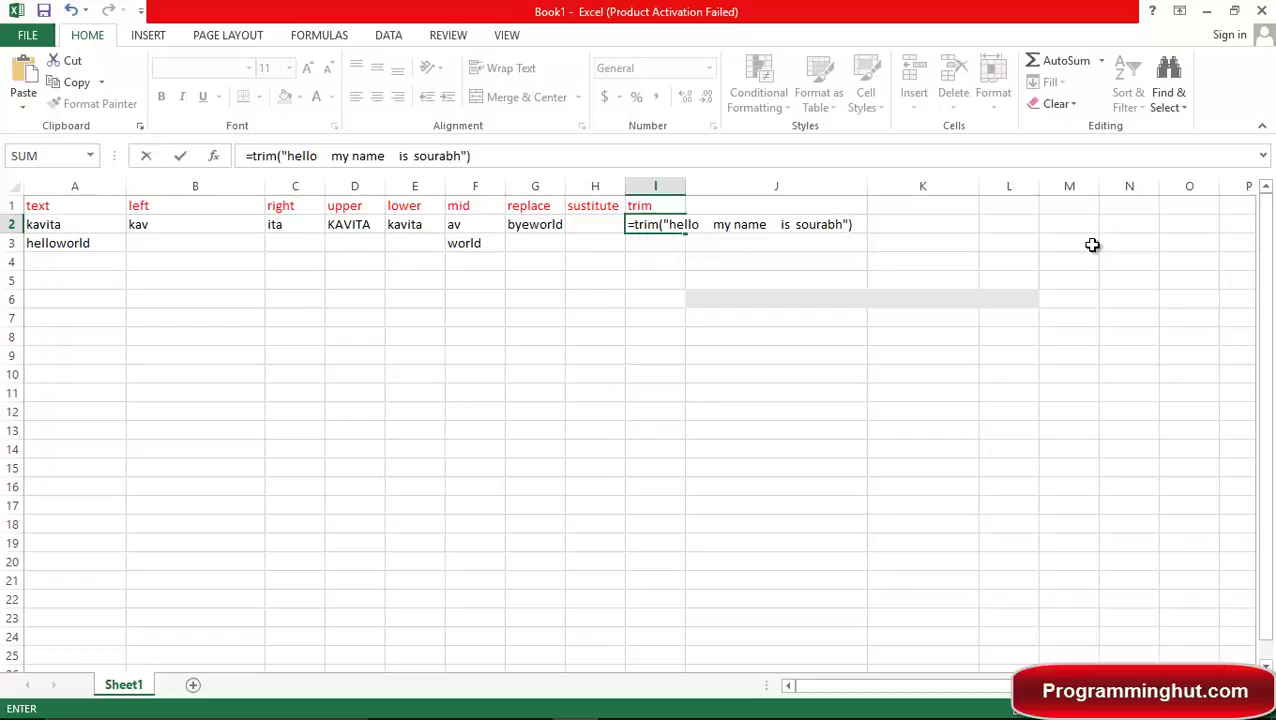
key("Return")
key("Up")
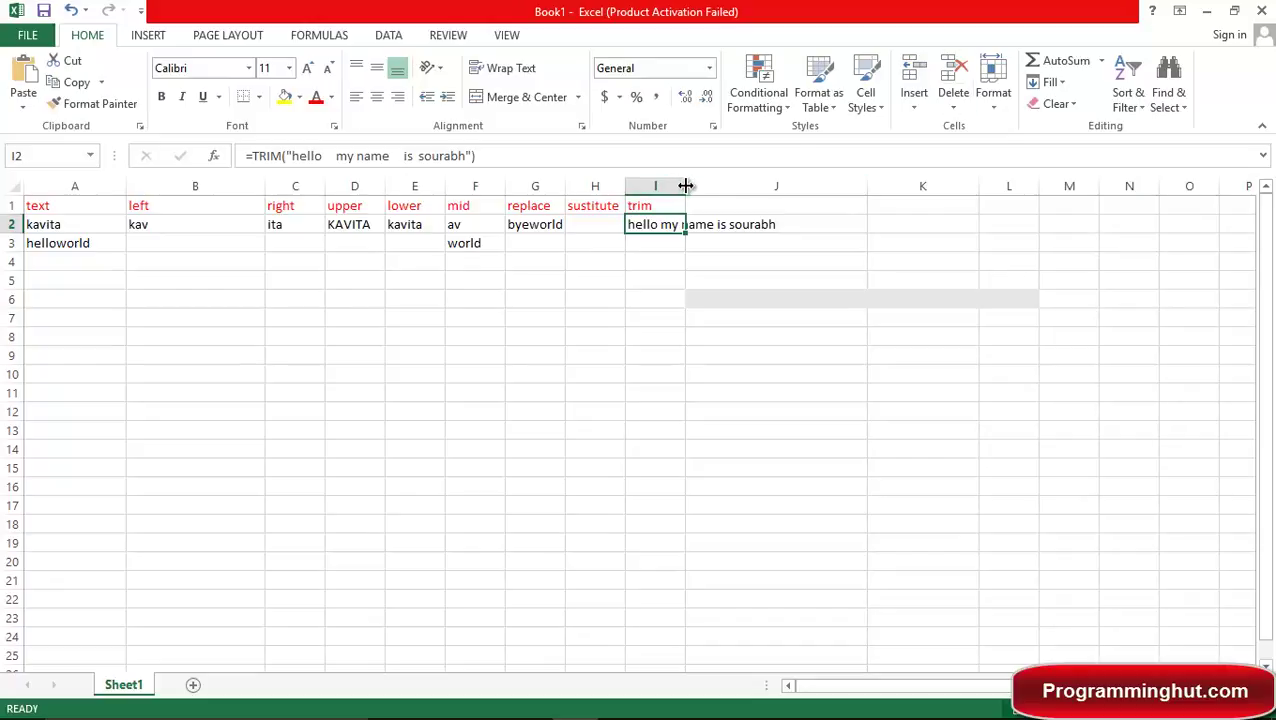
left_click_drag(684, 185, 788, 191)
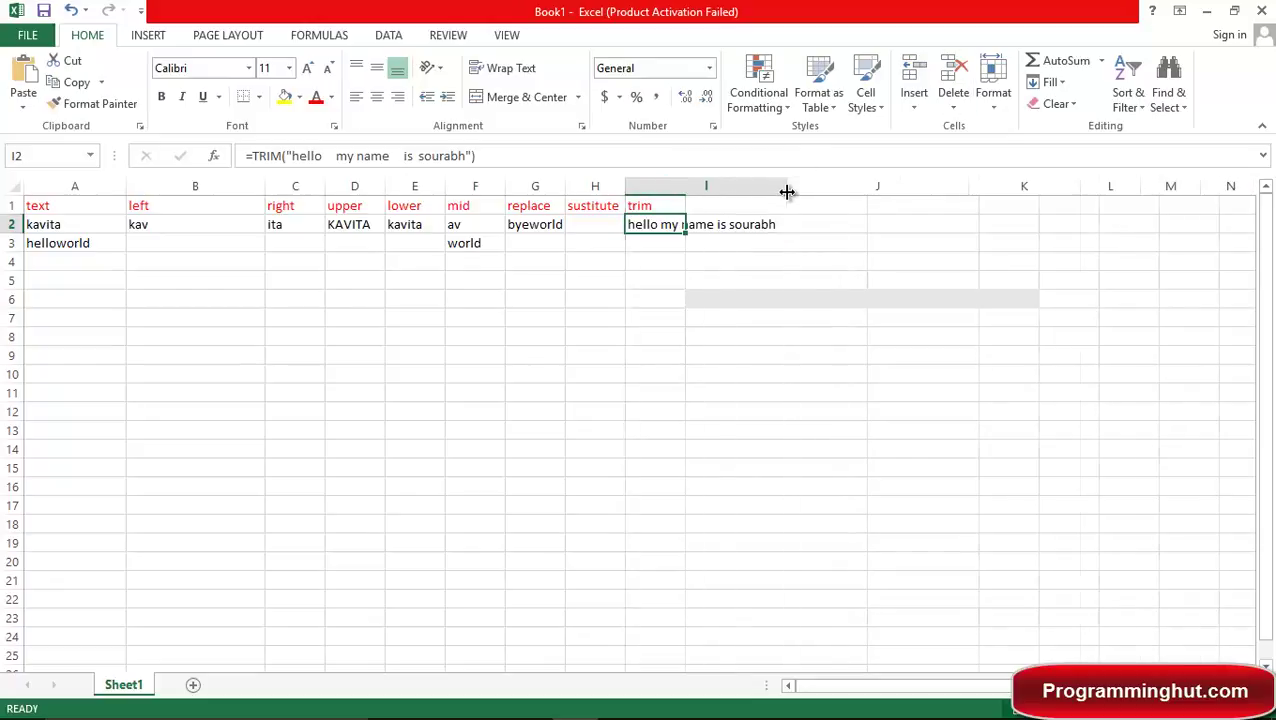
left_click(846, 208)
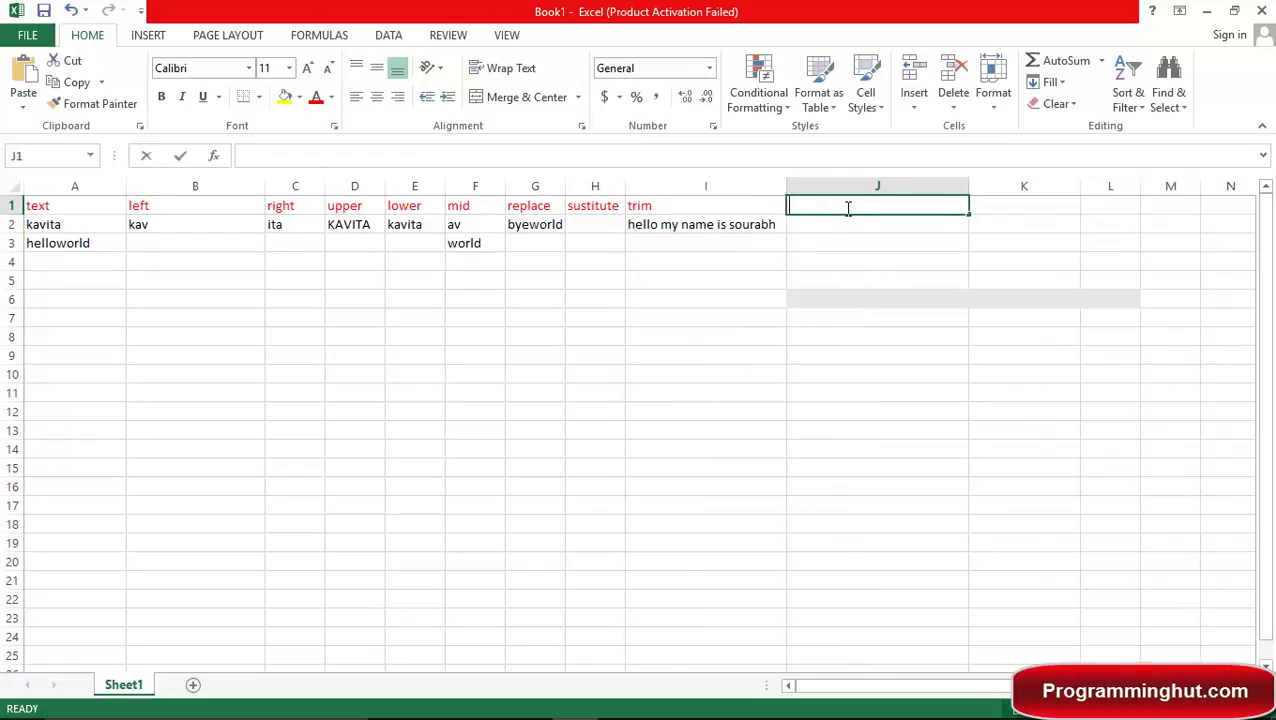
Head J1 with find and enter =FIND(I2,"my") in J2, which returns #VALUE!
type("find")
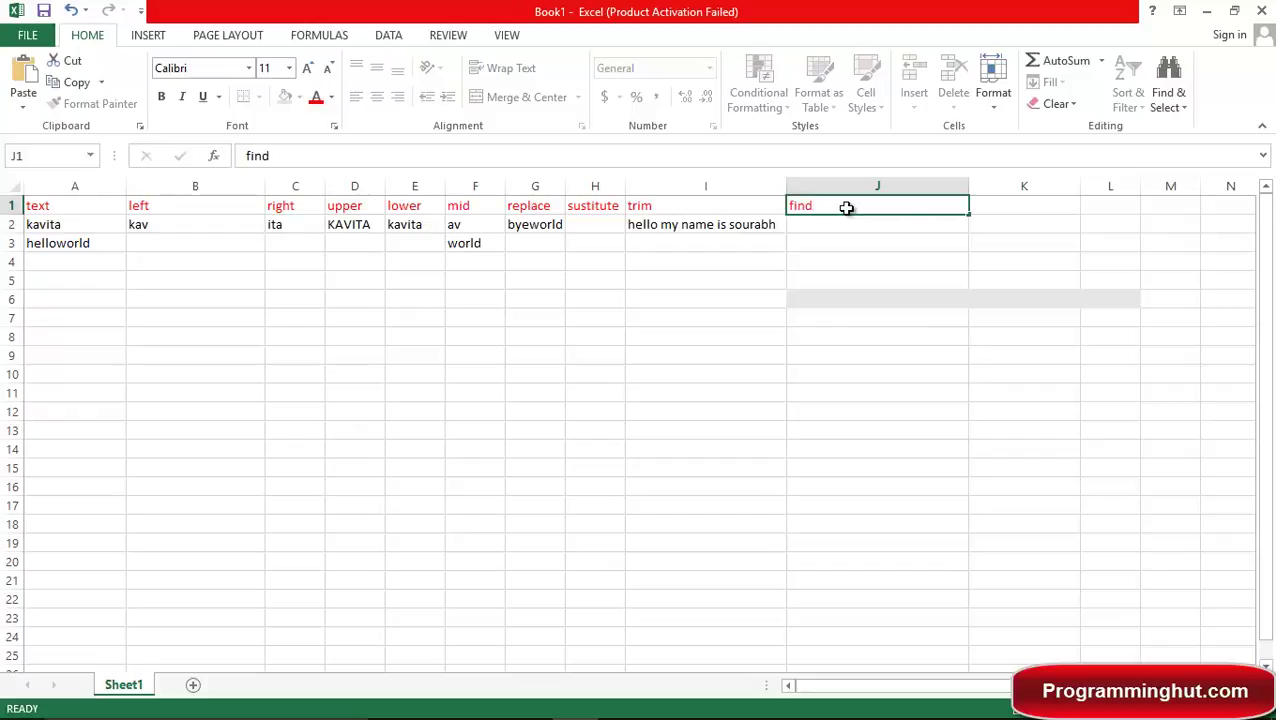
key("Return")
type("=fo")
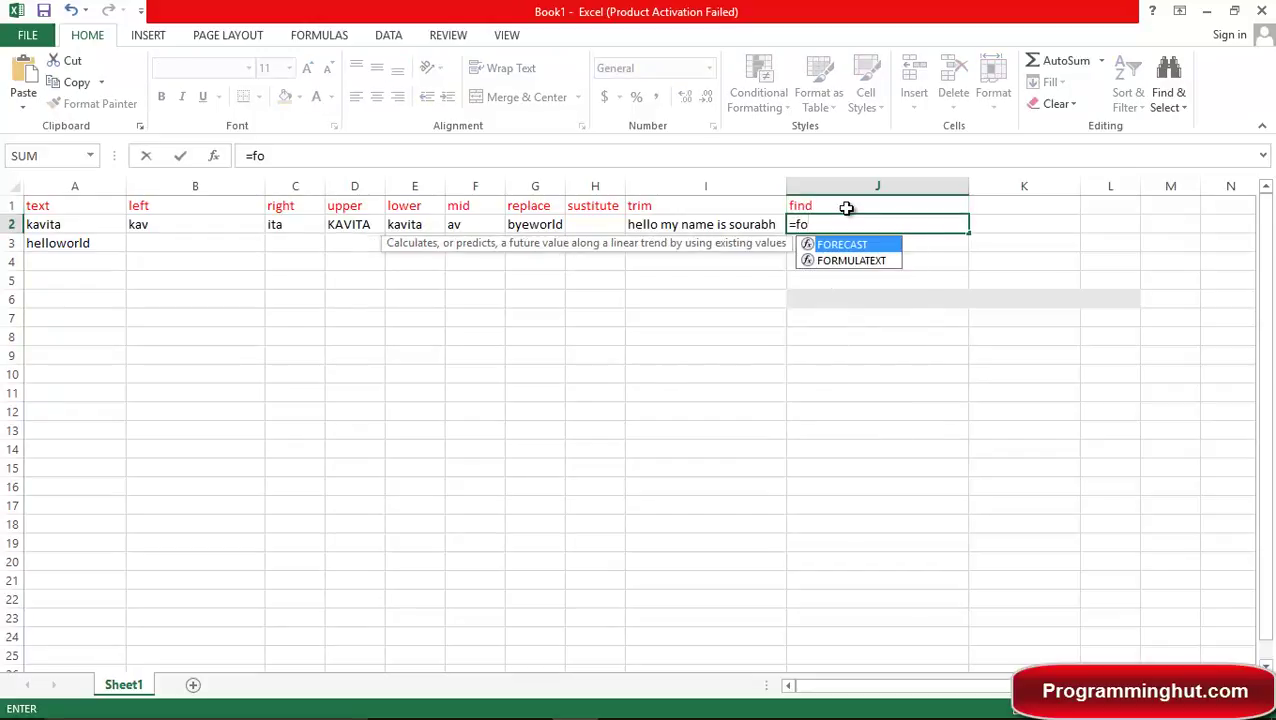
key("BackSpace")
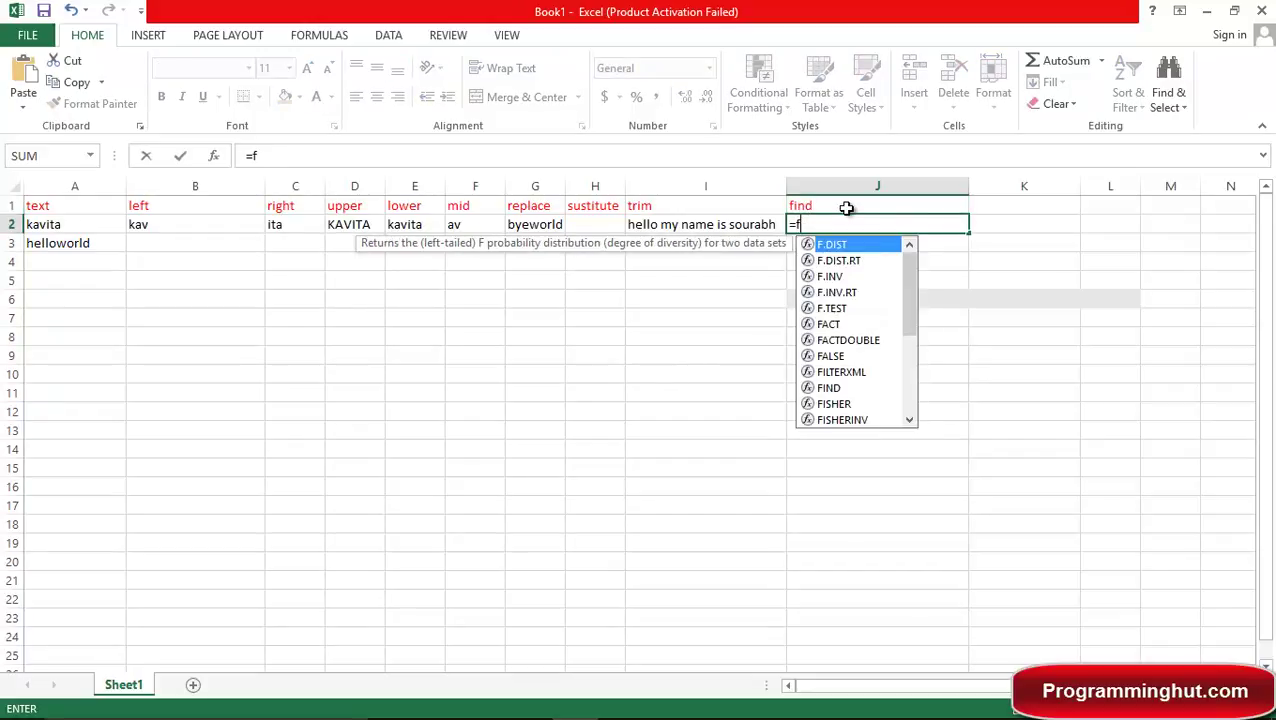
type("ind")
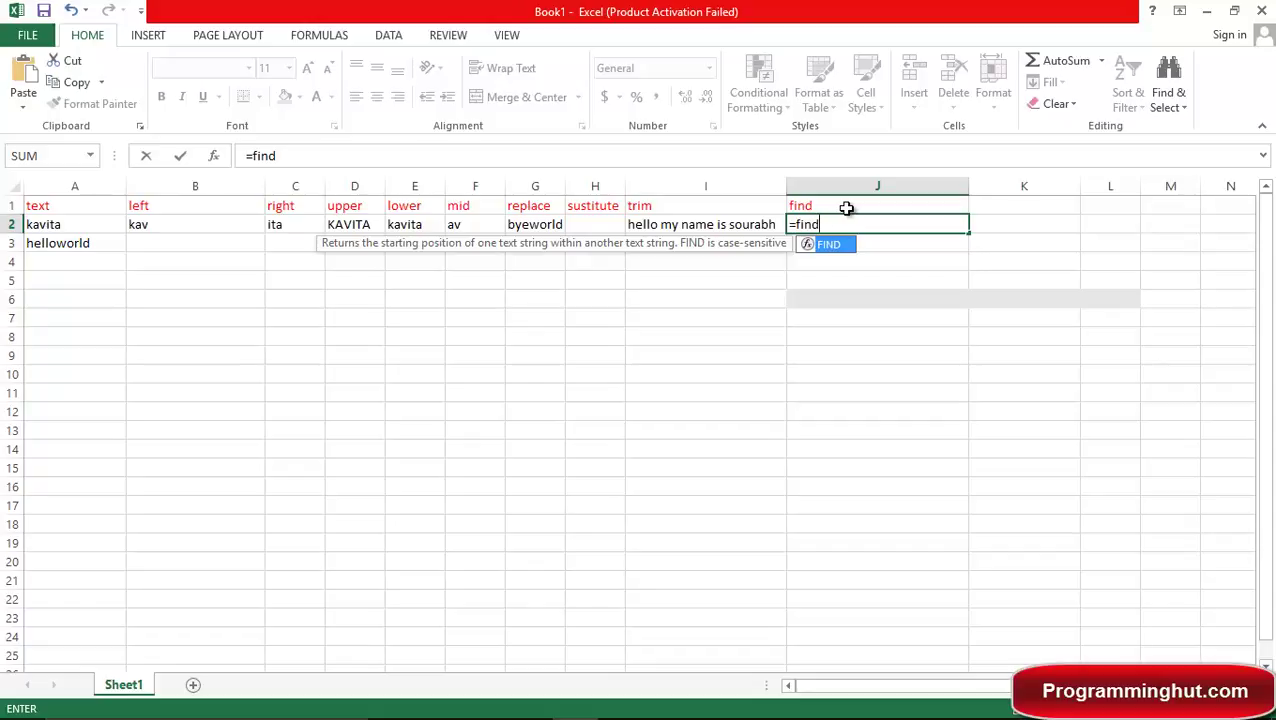
key("Tab")
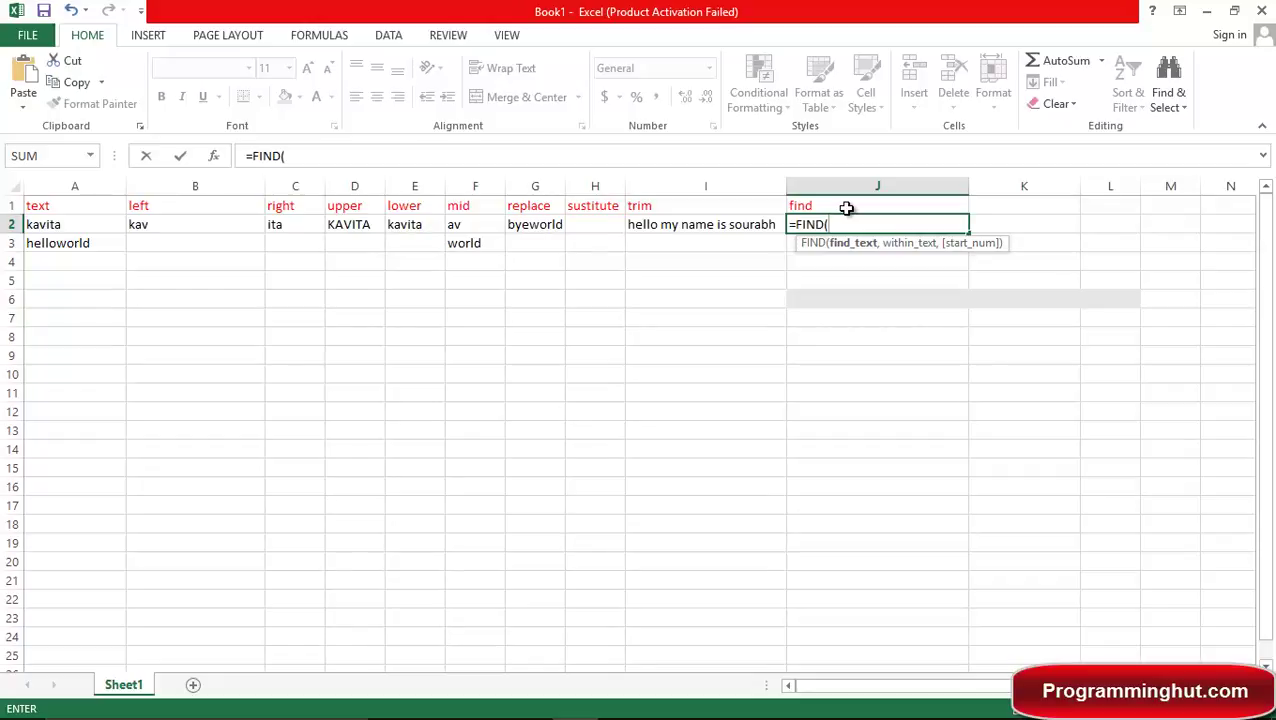
type("i2")
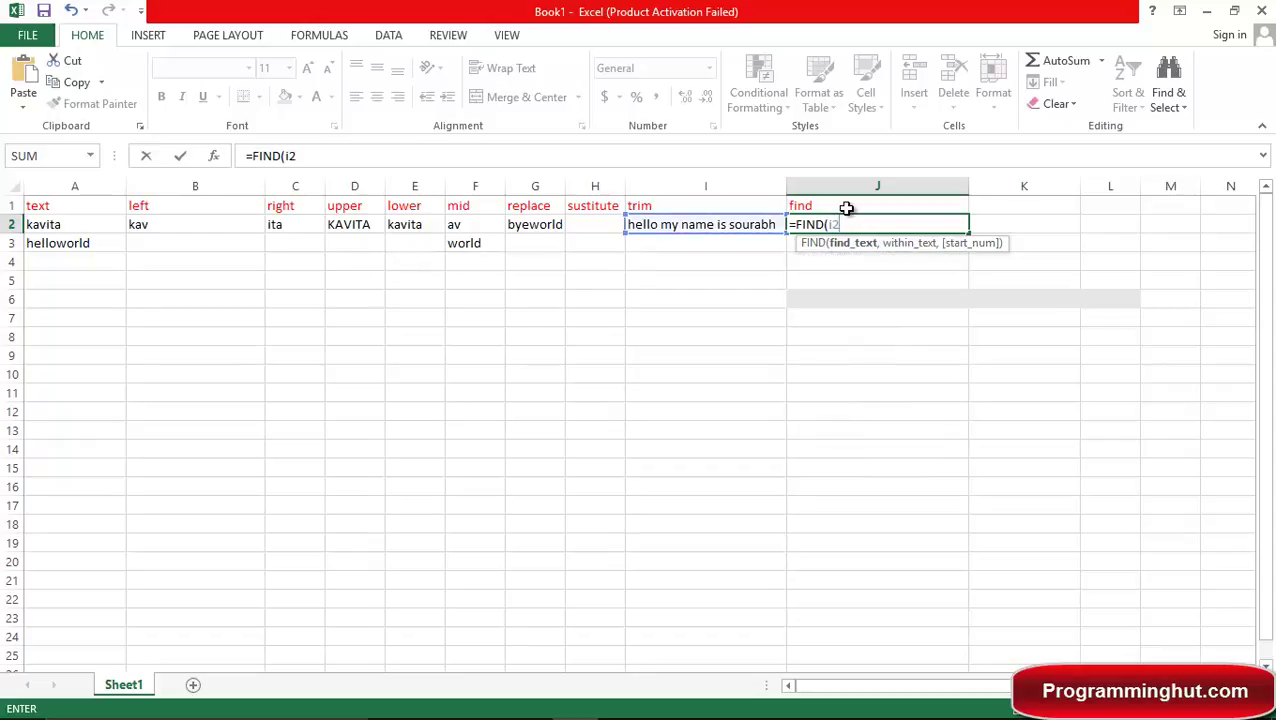
type(",")
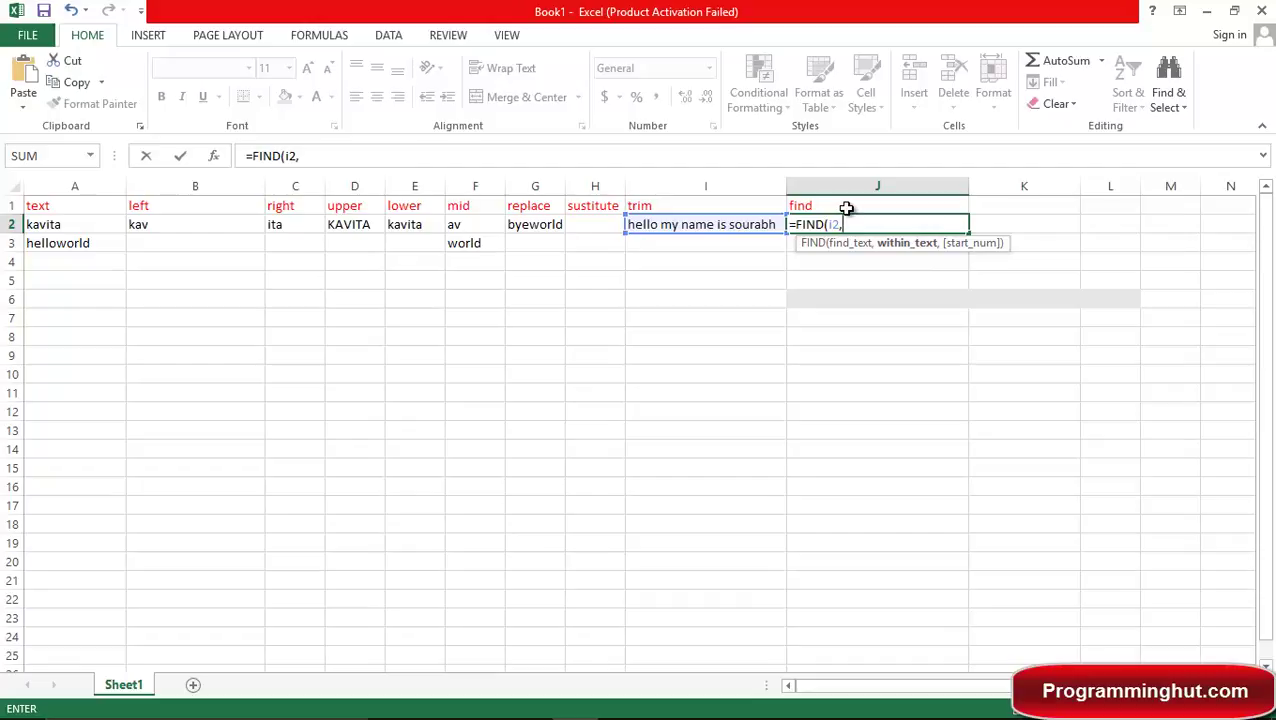
type("\"\"")
key("BackSpace")
type("my\")")
key("Return")
key("Up")
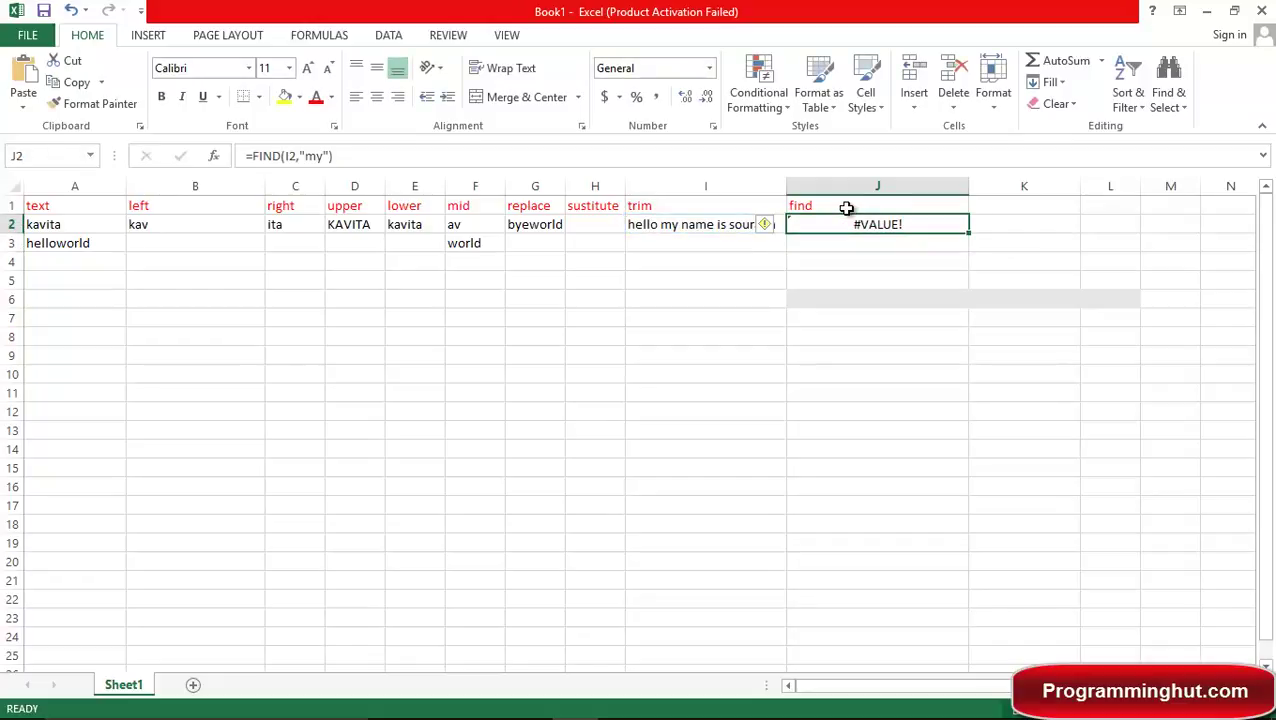
Swap J2's FIND arguments to =FIND("my",I2) so it returns 7.
key("F2")
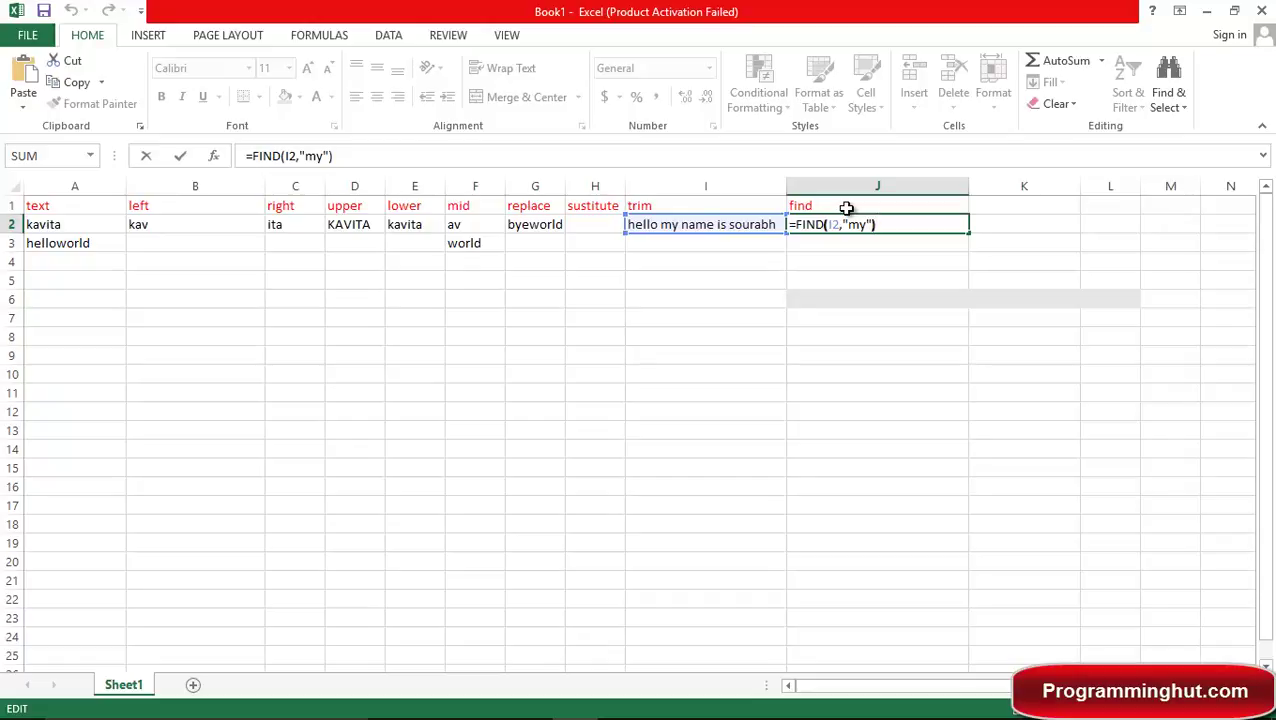
key("Left")
key("Left")
key("Left")
key("Left")
key("Left")
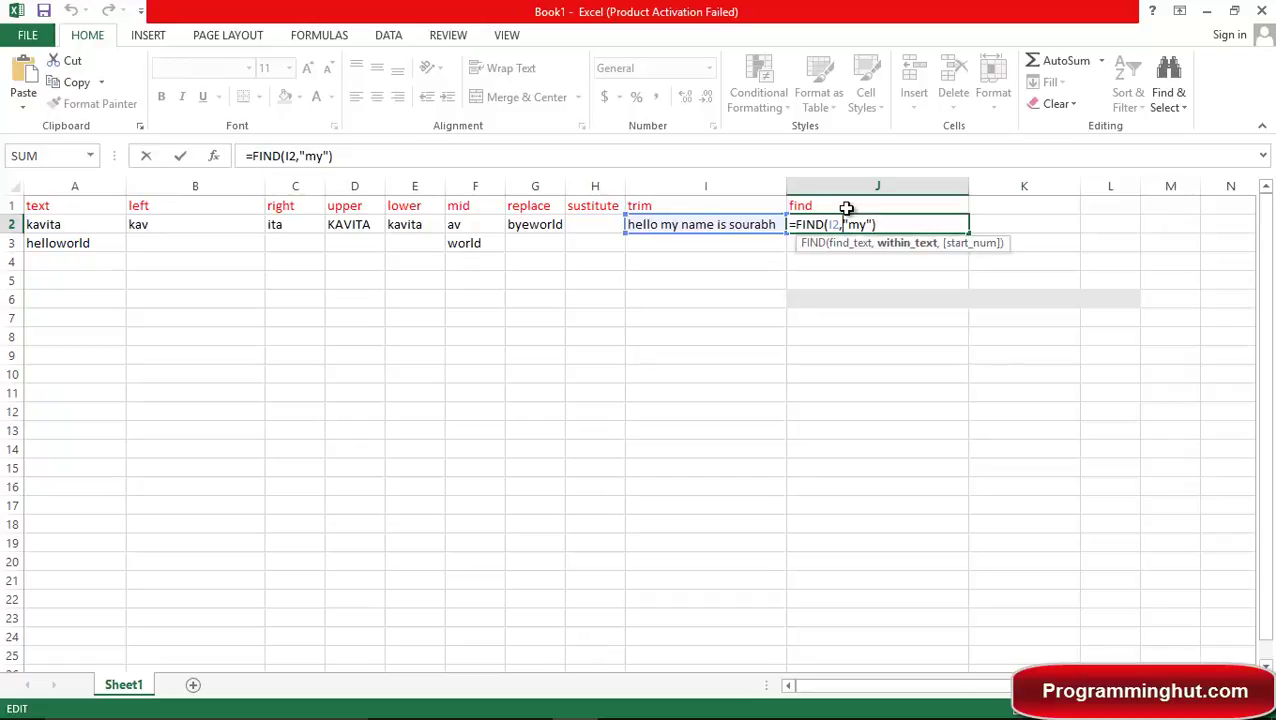
key("BackSpace")
key("BackSpace")
key("BackSpace")
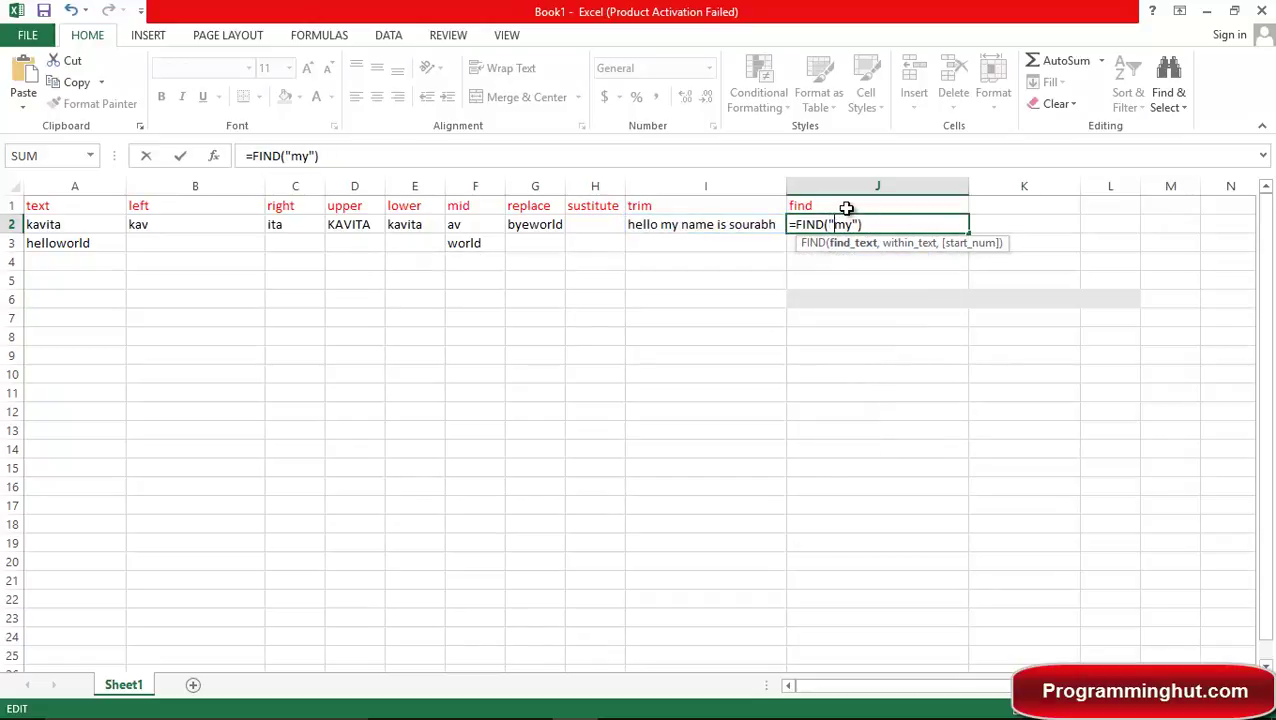
key("Right")
key("Right")
key("Right")
type(",")
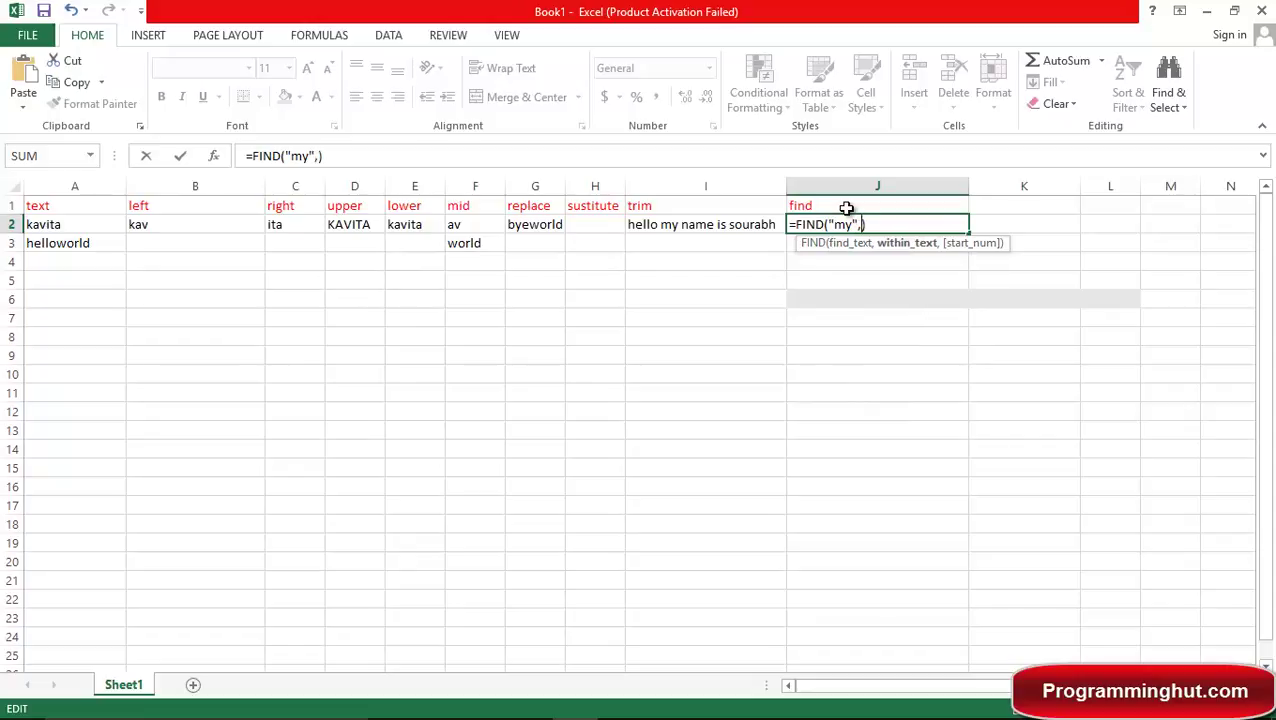
type("\"")
key("BackSpace")
type("I2")
key("Return")
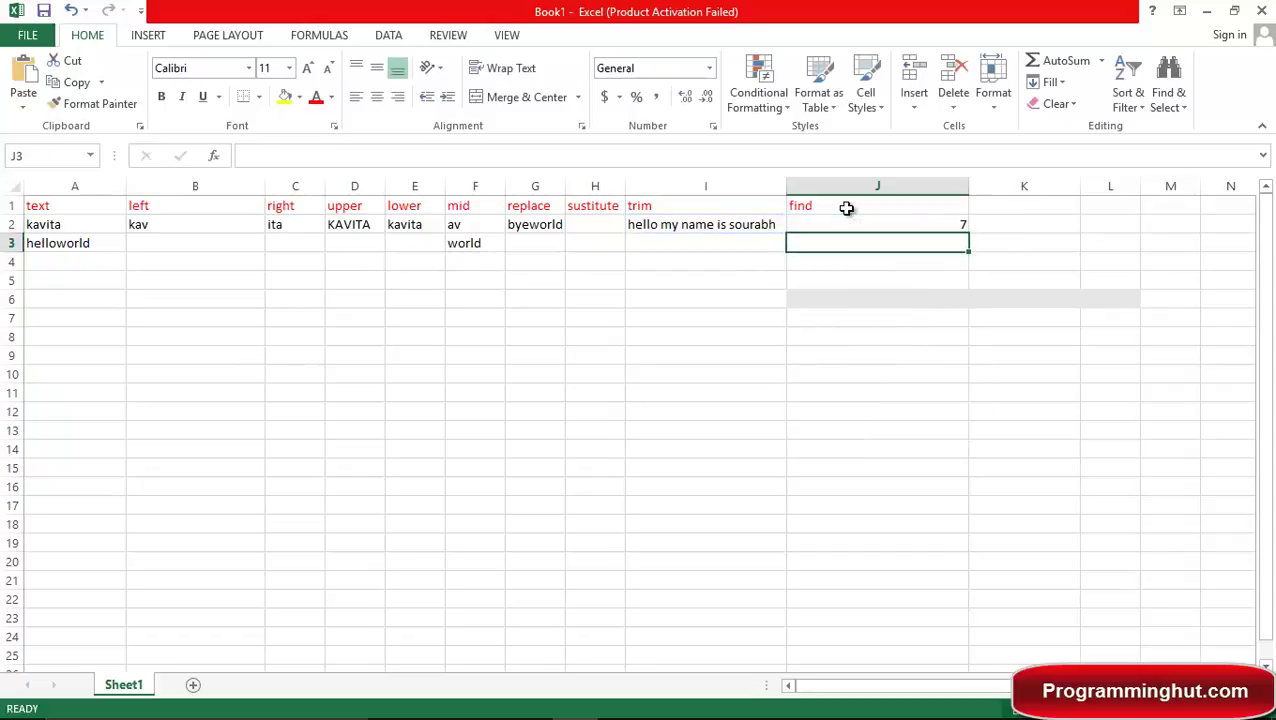
key("Up")
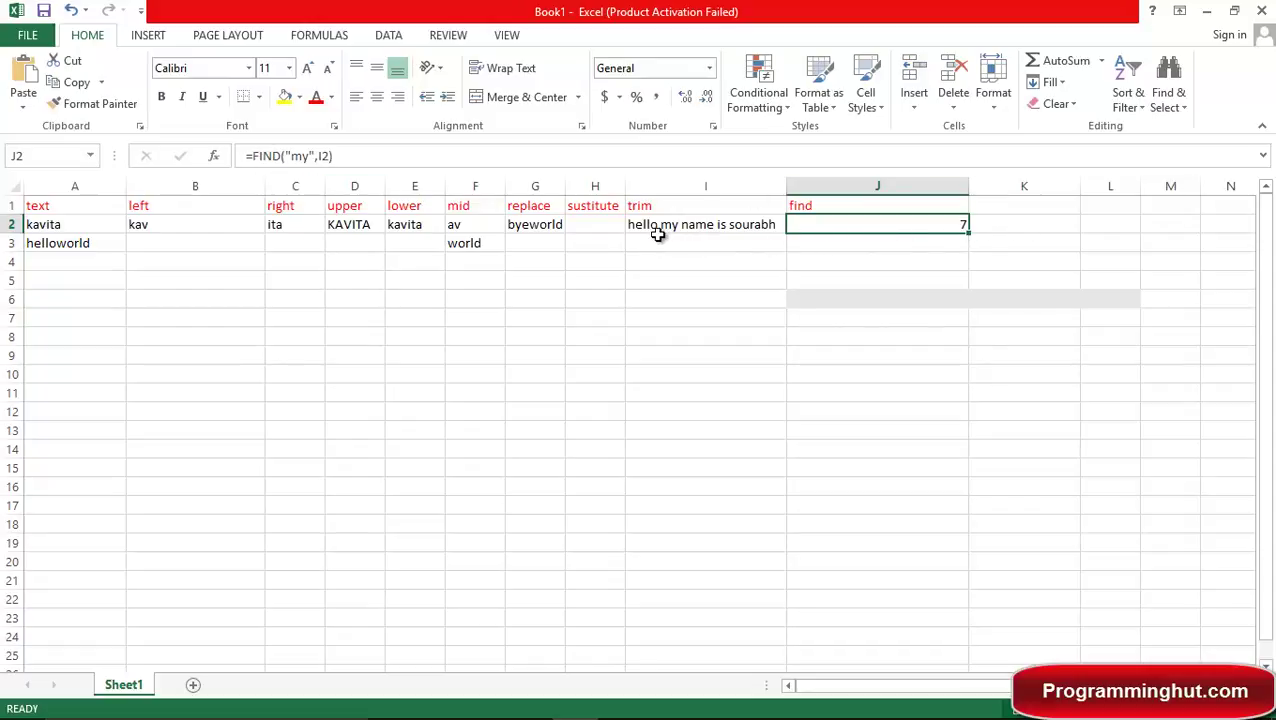
left_click(1040, 203)
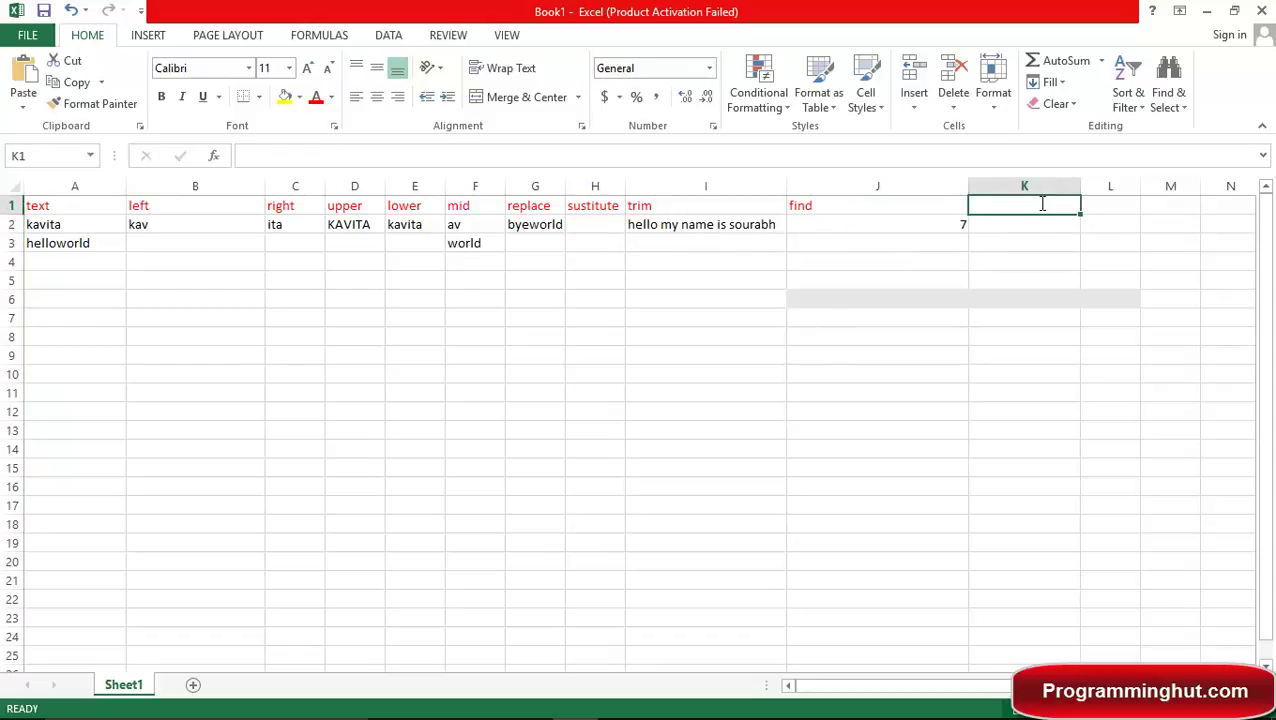
Head K1 with concatenate and enter =CONCATENATE(A2, a surname string) in K2.
type("con")
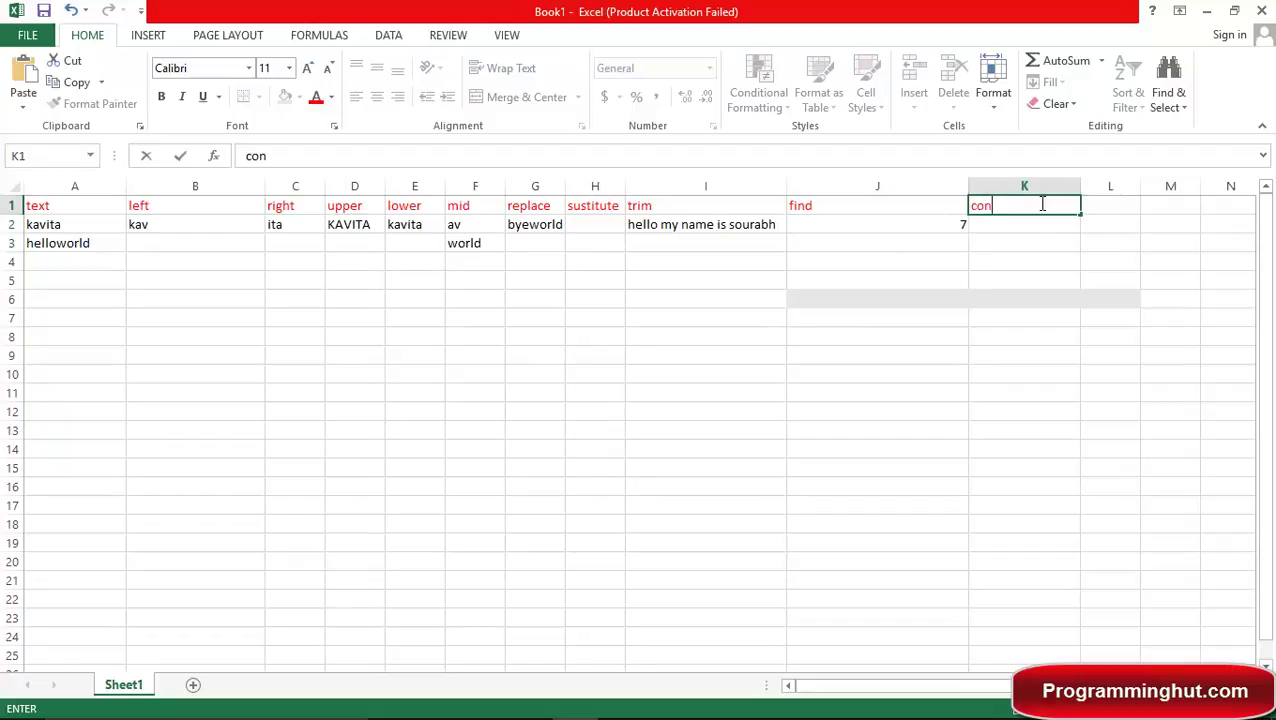
type("catenate")
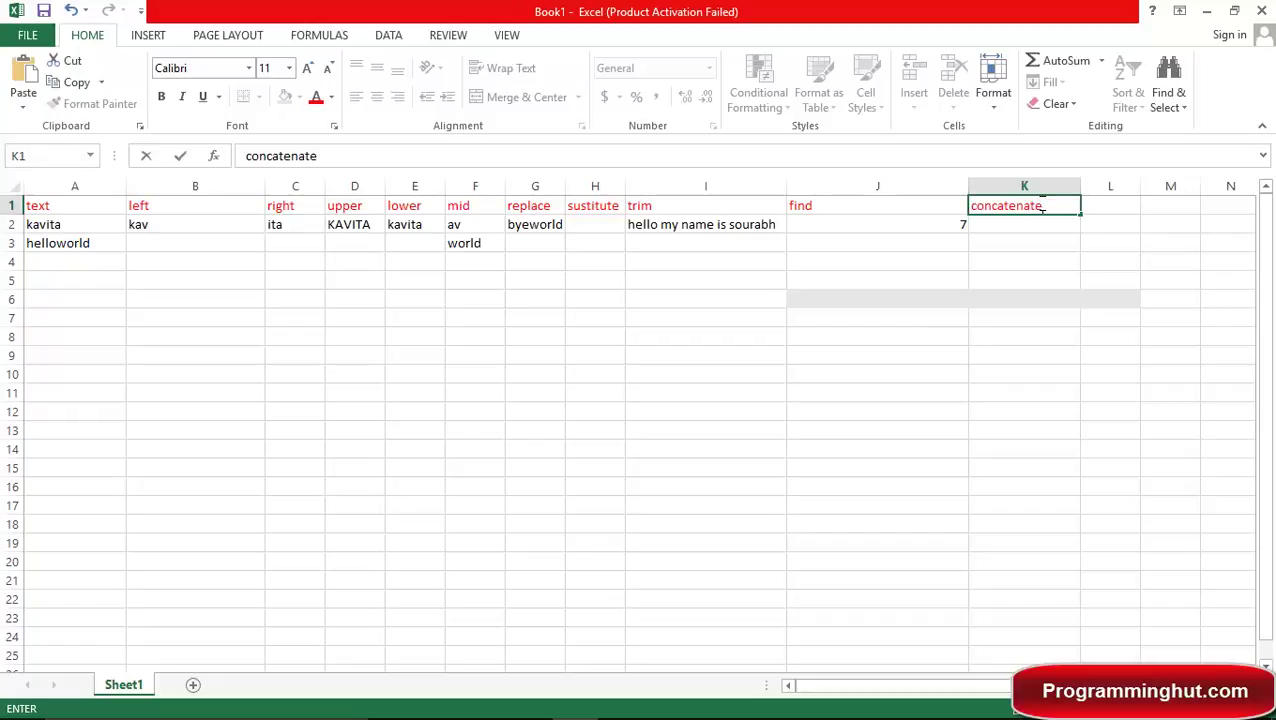
key("Return")
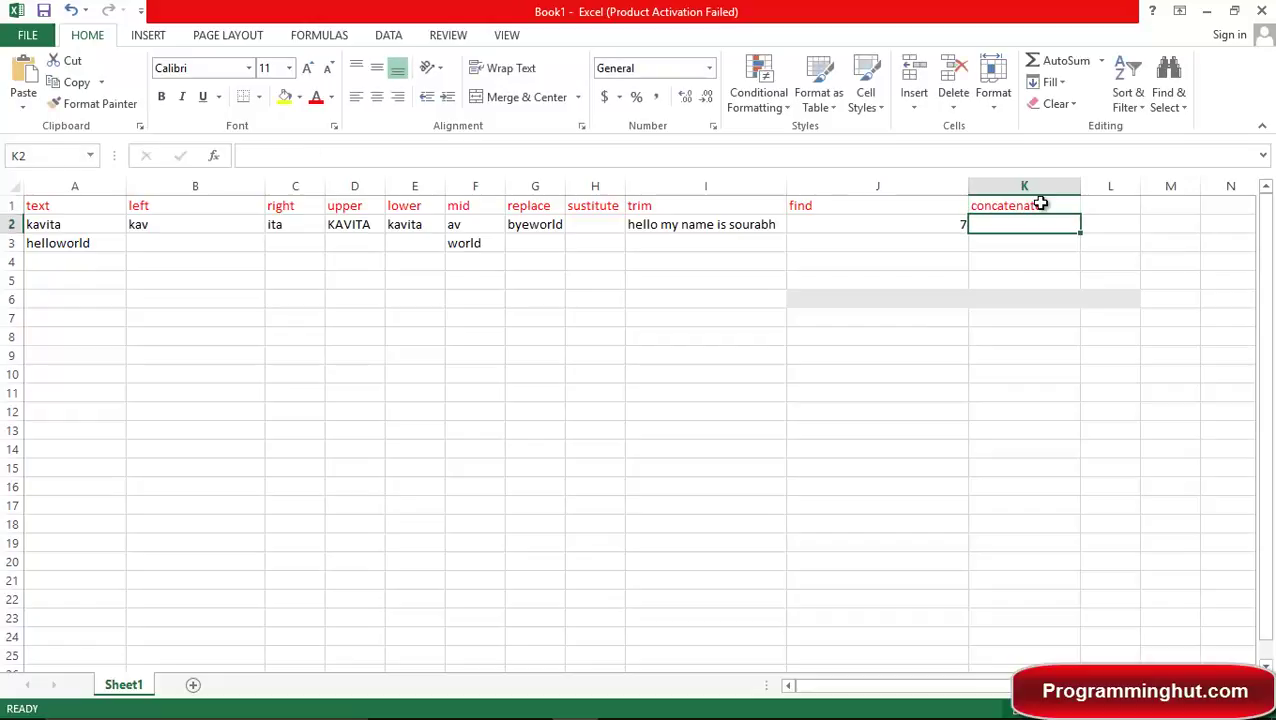
type("=concat")
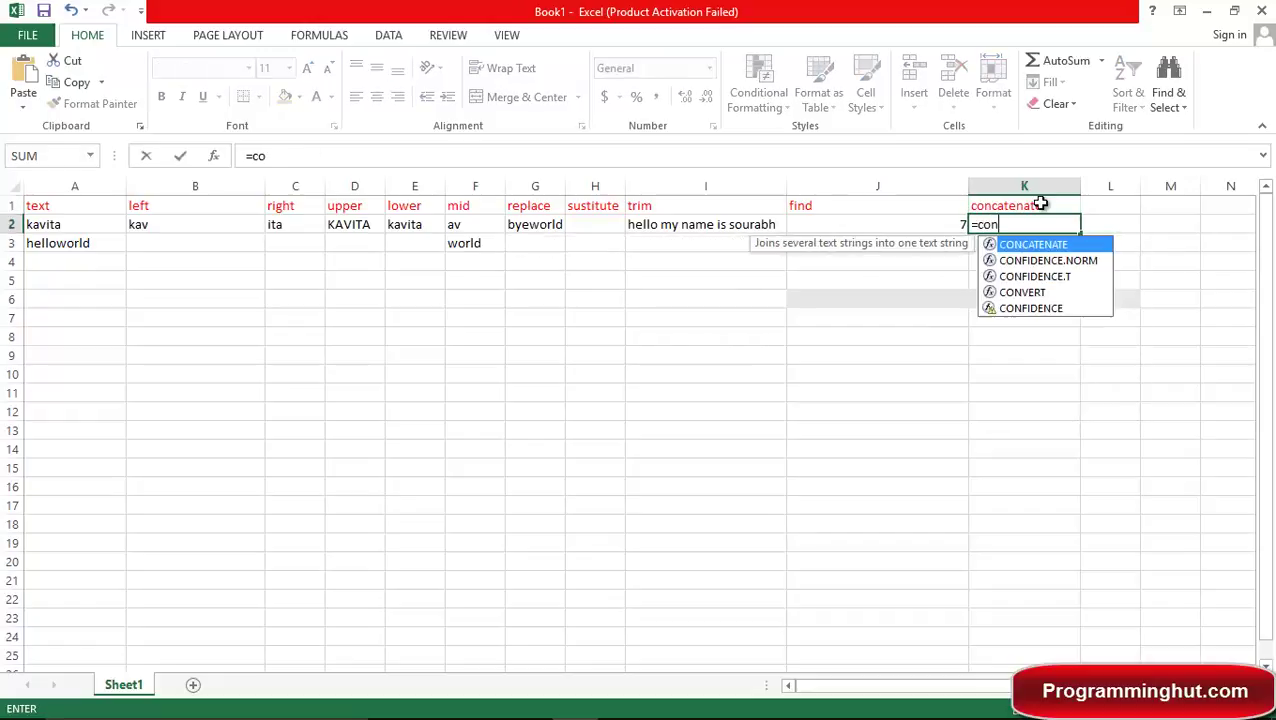
key("Tab")
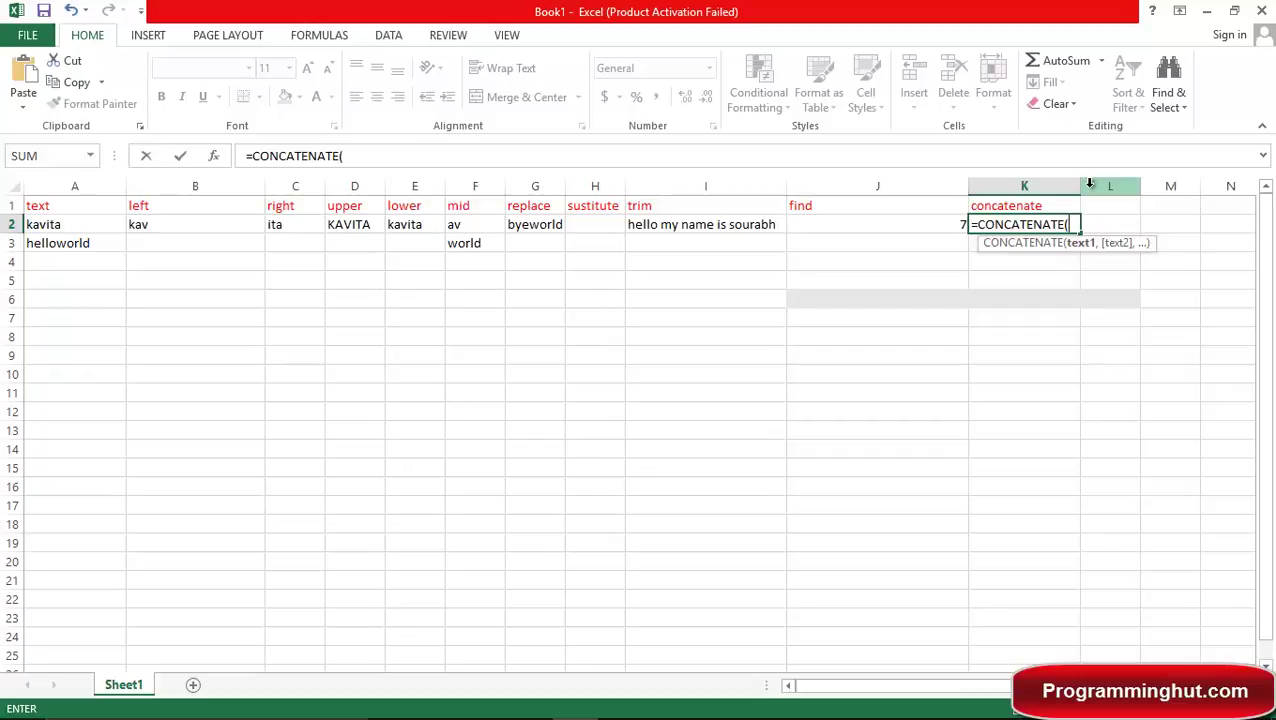
type("a")
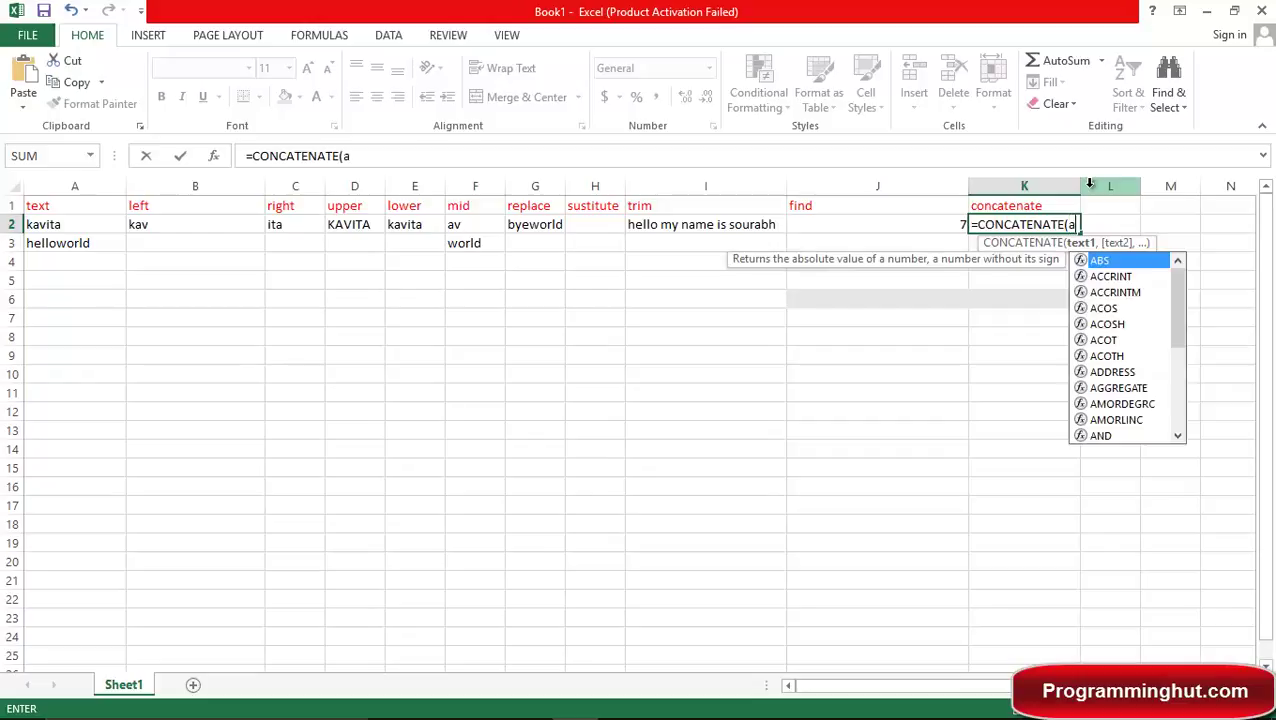
type("2,\"\"")
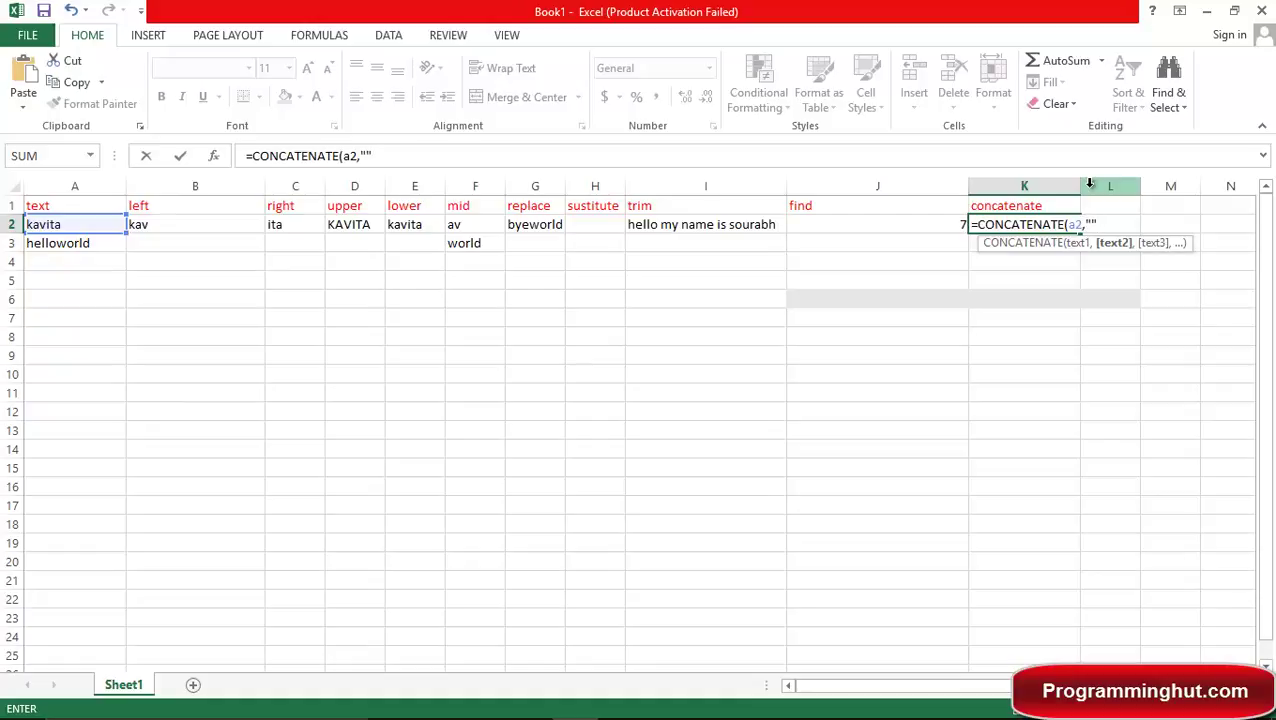
key("BackSpace")
type("sharma\"")
key("Return")
key("Up")
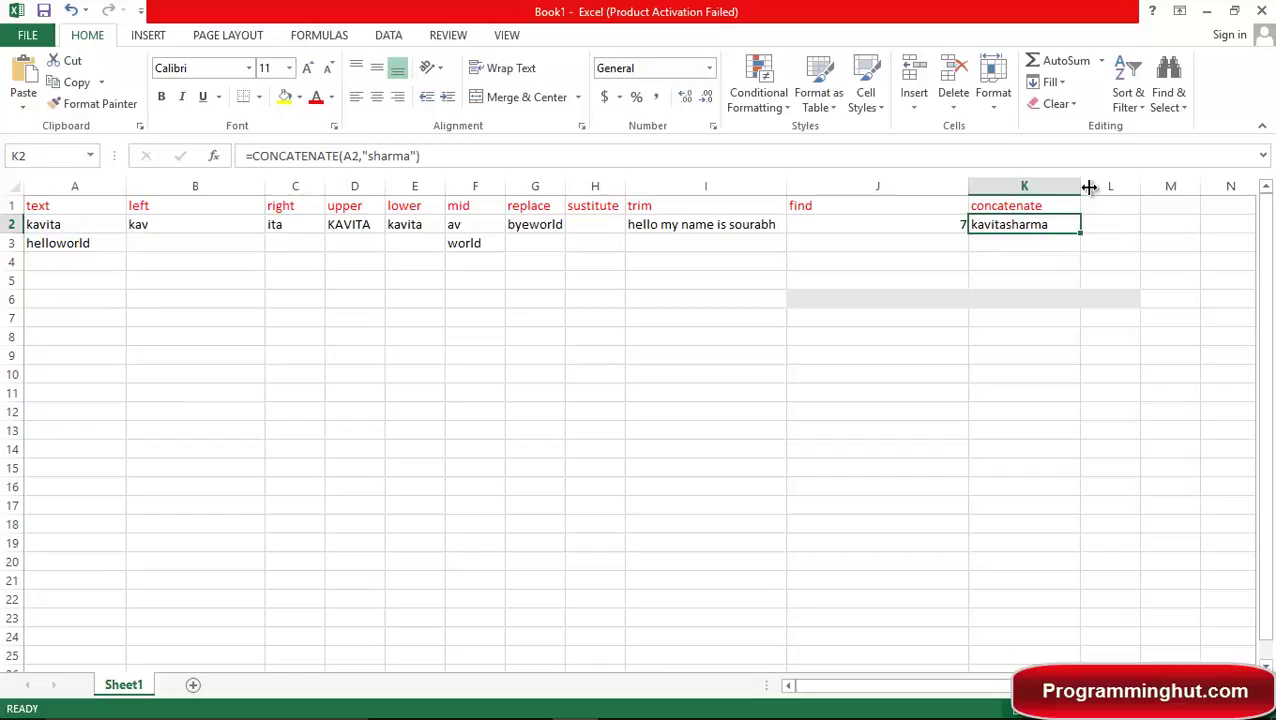
Insert a " " space argument between A2 and the surname in K2's CONCATENATE formula.
key("F2")
key("Left")
key("Left")
key("Left")
key("Left")
key("Left")
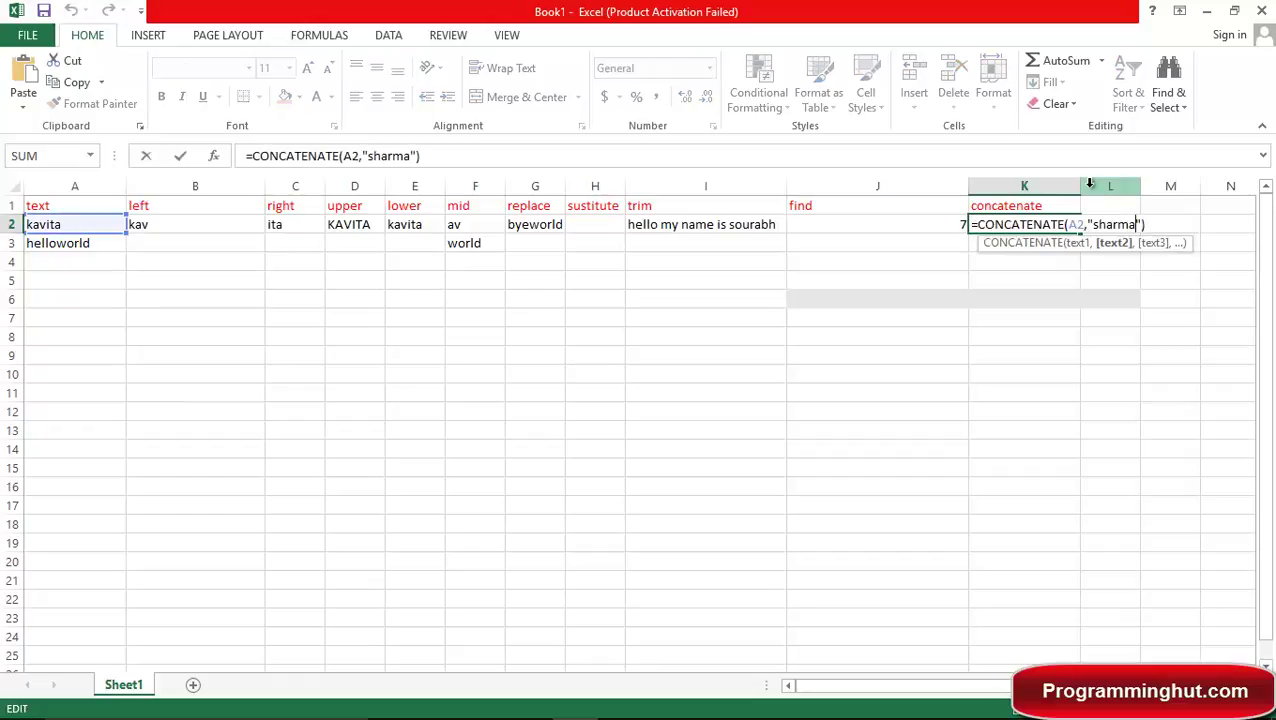
key("Left")
key("Left")
key("Left")
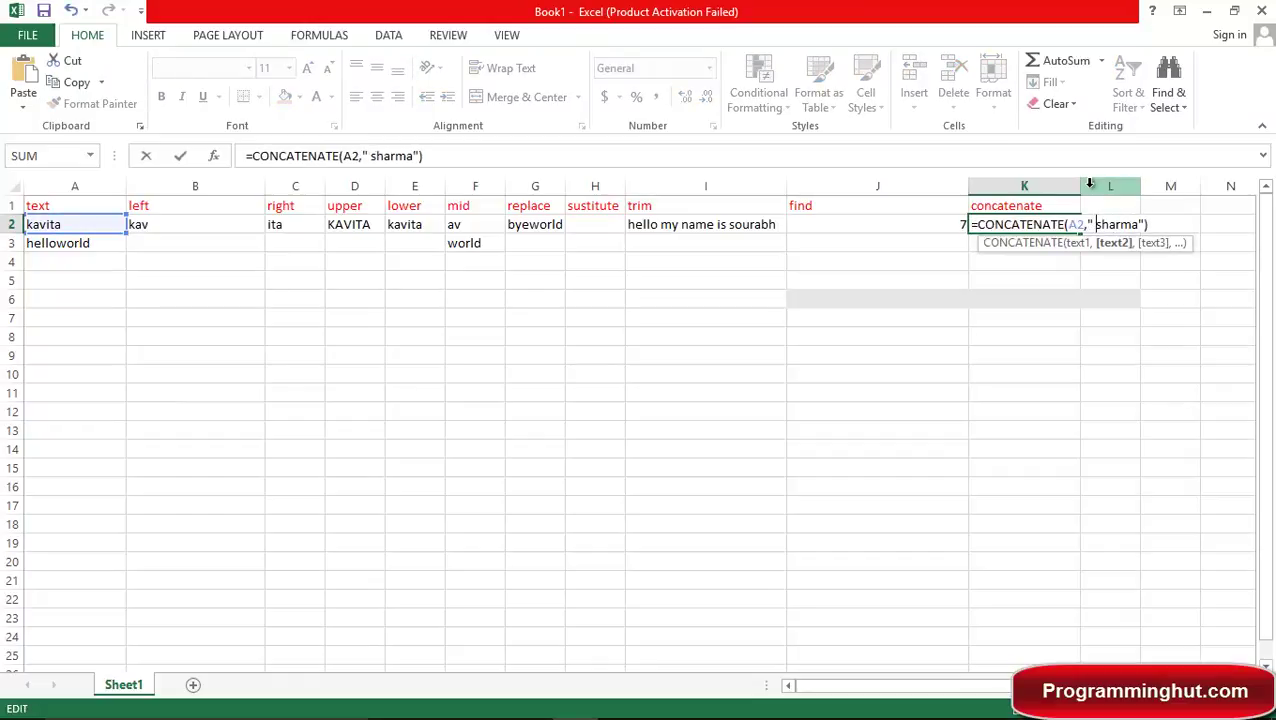
key("BackSpace")
type("\" \"")
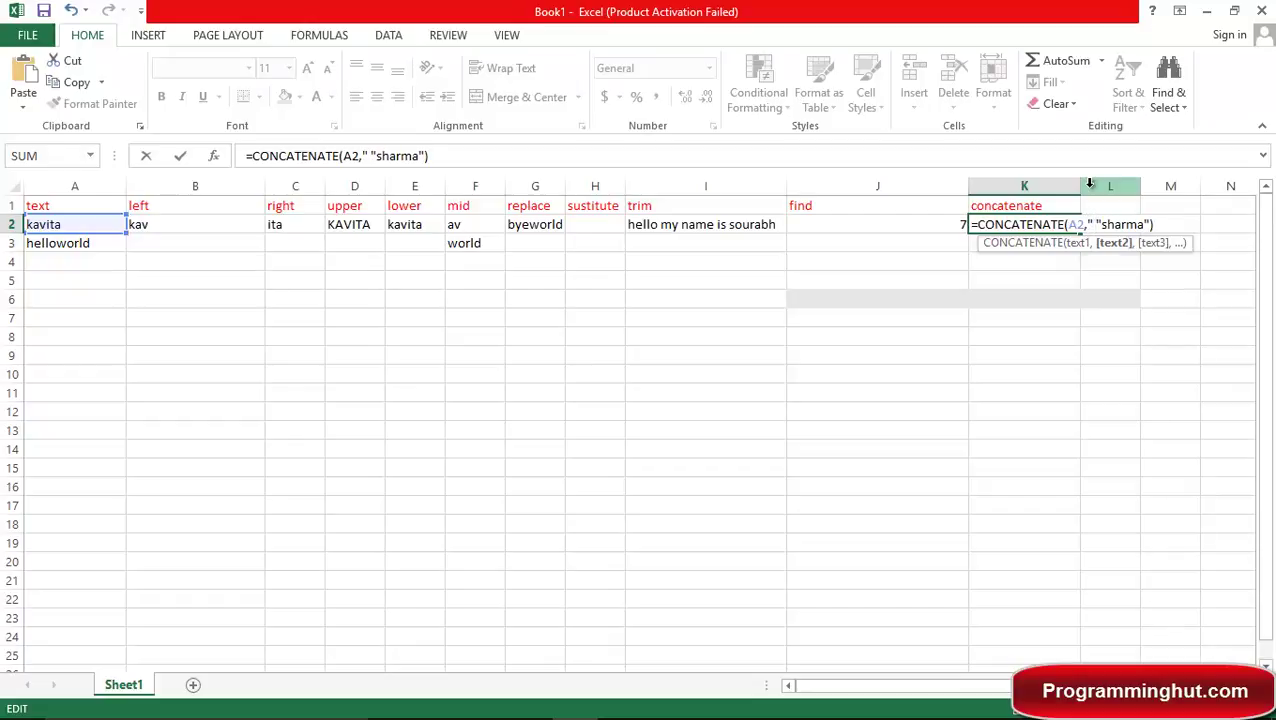
type(",")
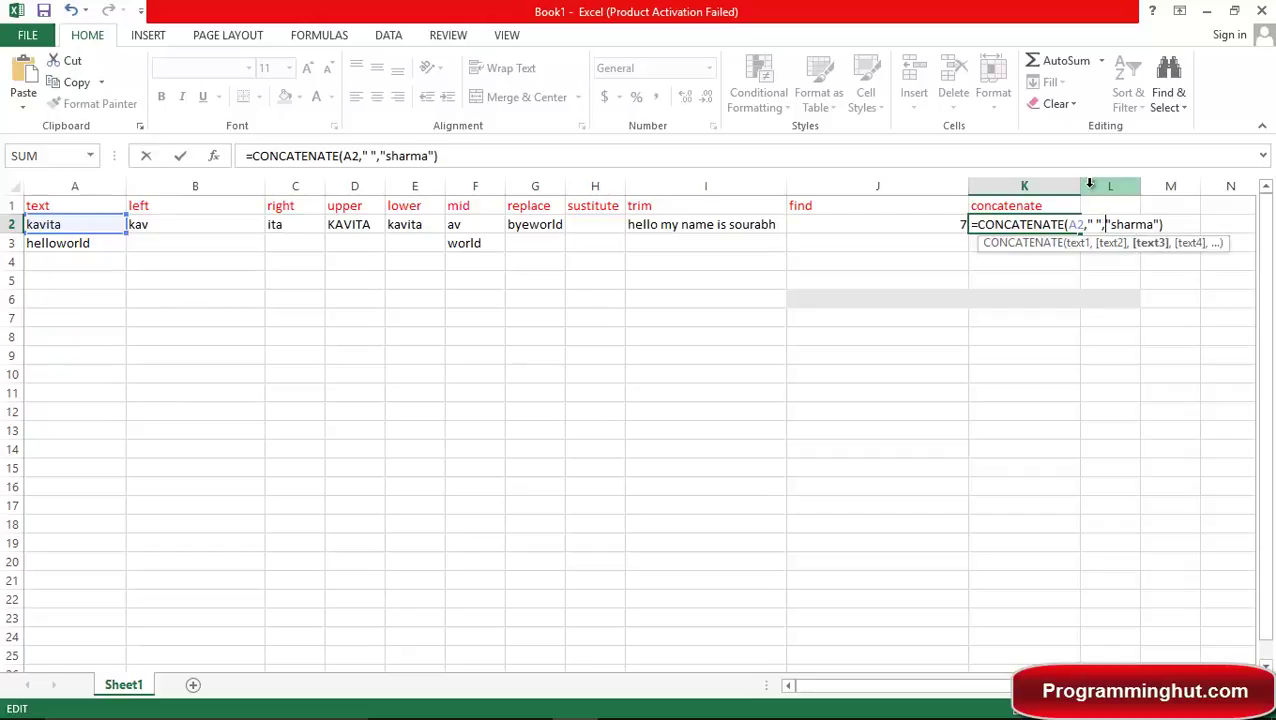
key("Left")
key("shift+Left")
key("shift+Left")
key("shift+Left")
key("Right")
key("Right")
key("Right")
key("Left")
key("Left")
key("Return")
key("Up")
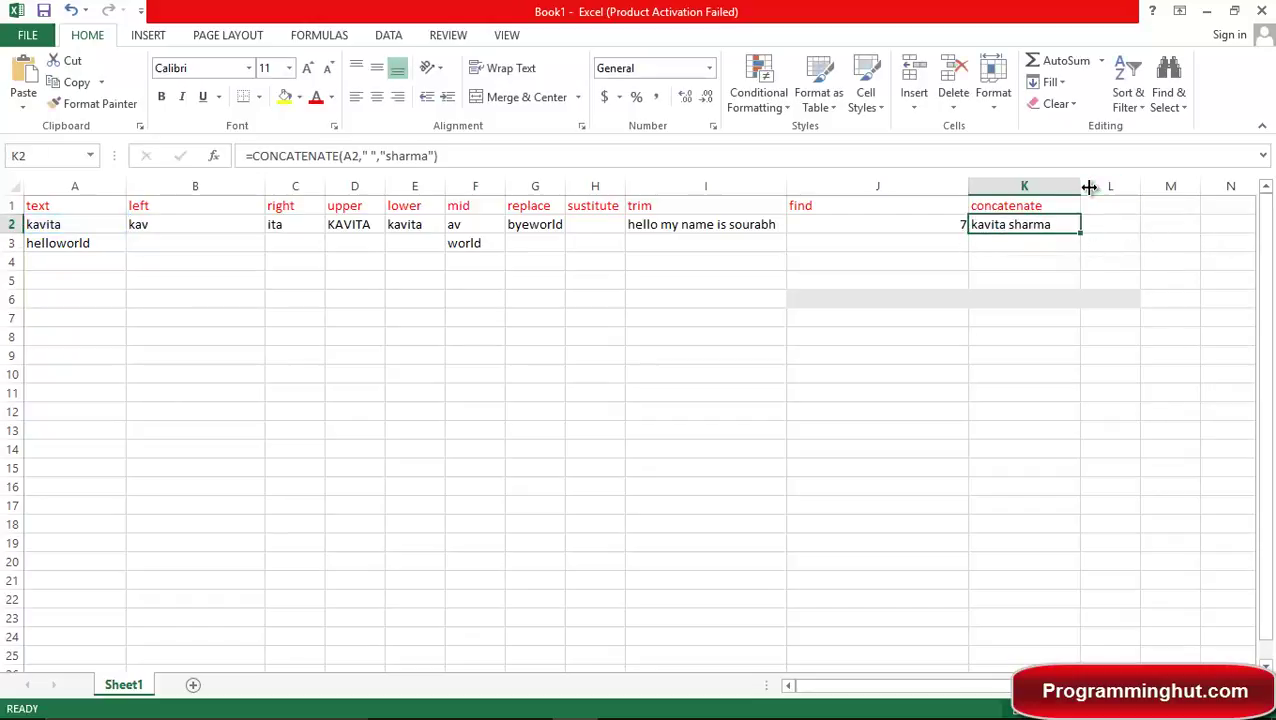
Append " is ", " my" and " name" arguments to K2's CONCATENATE formula.
key("F2")
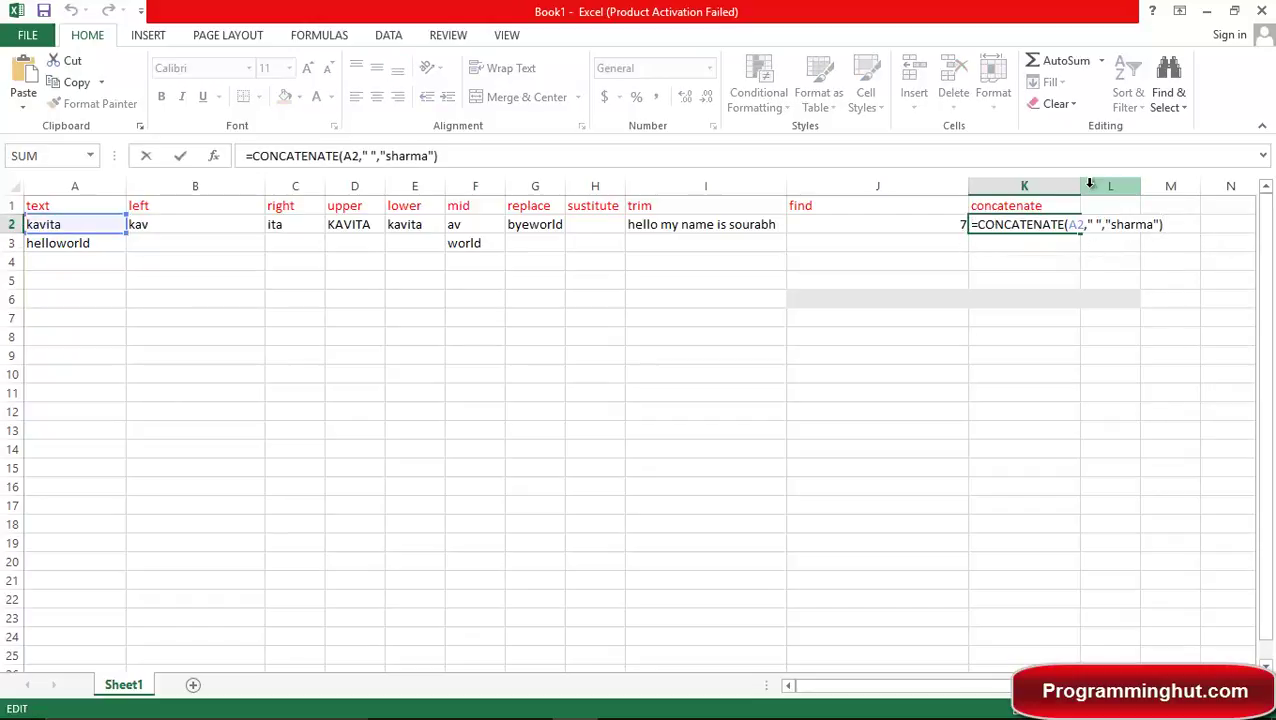
key("Left")
type(",")
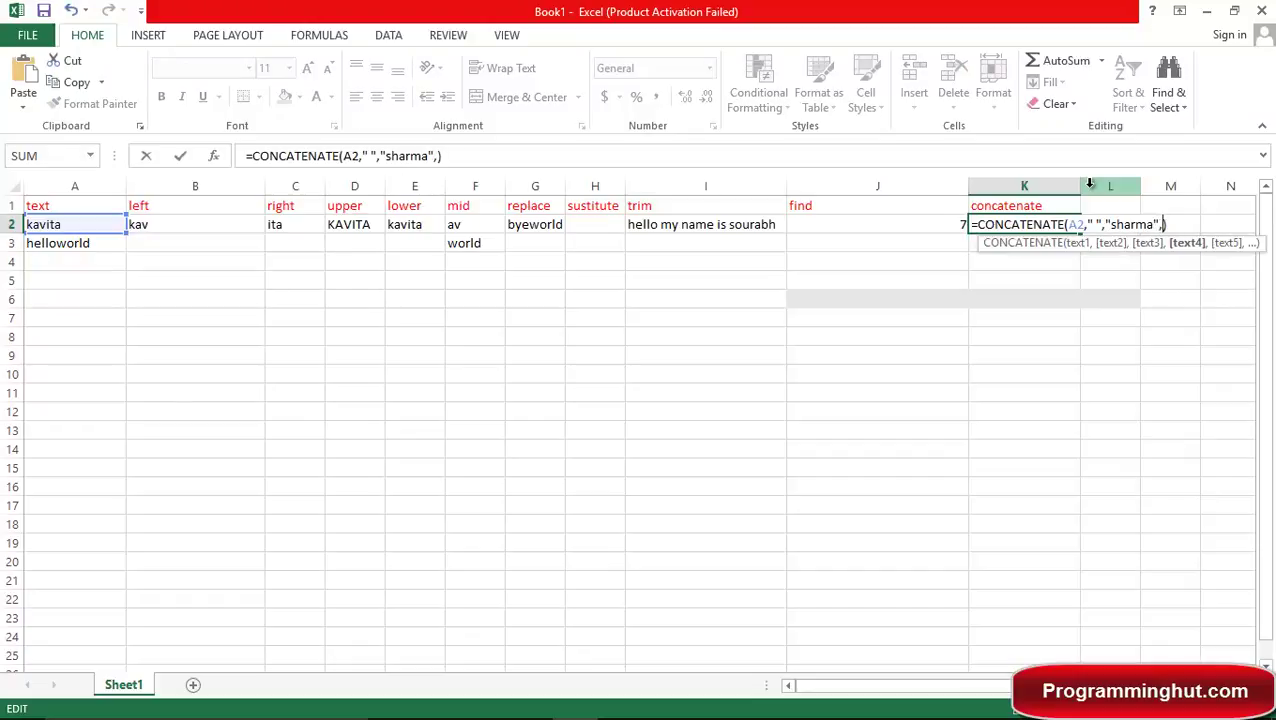
type("\"\" is ,\"\"")
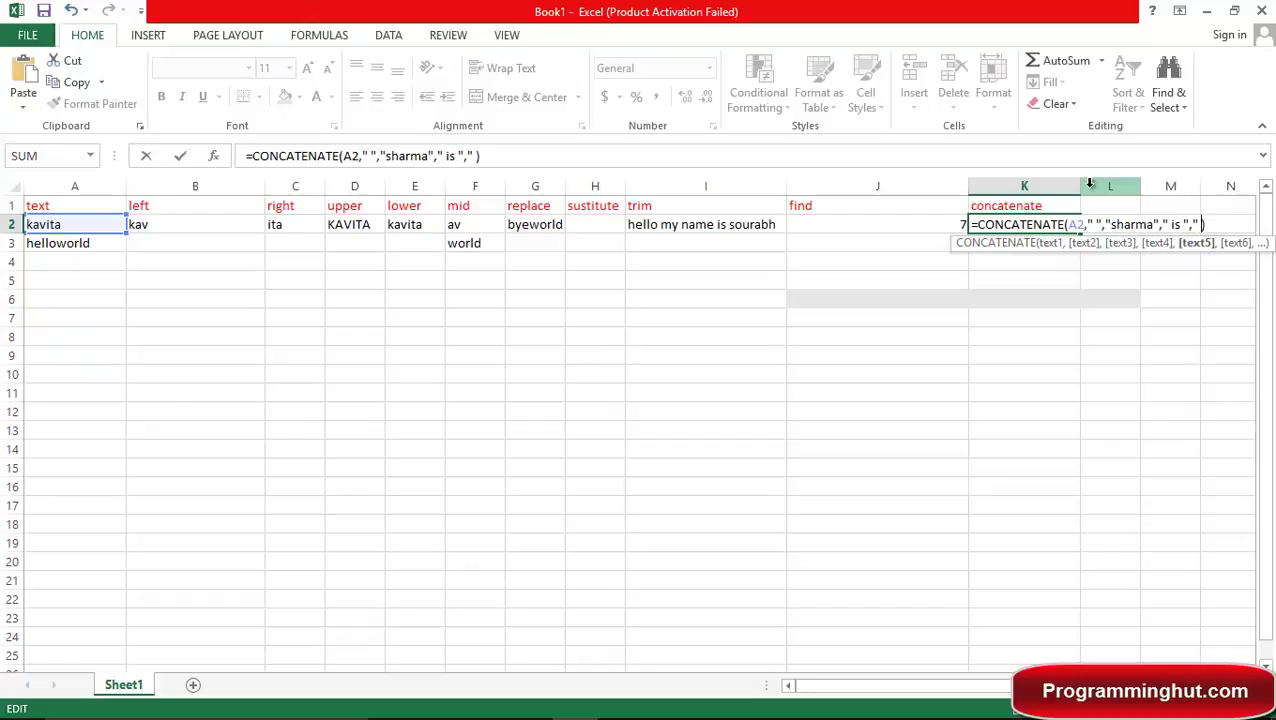
type("my\",")
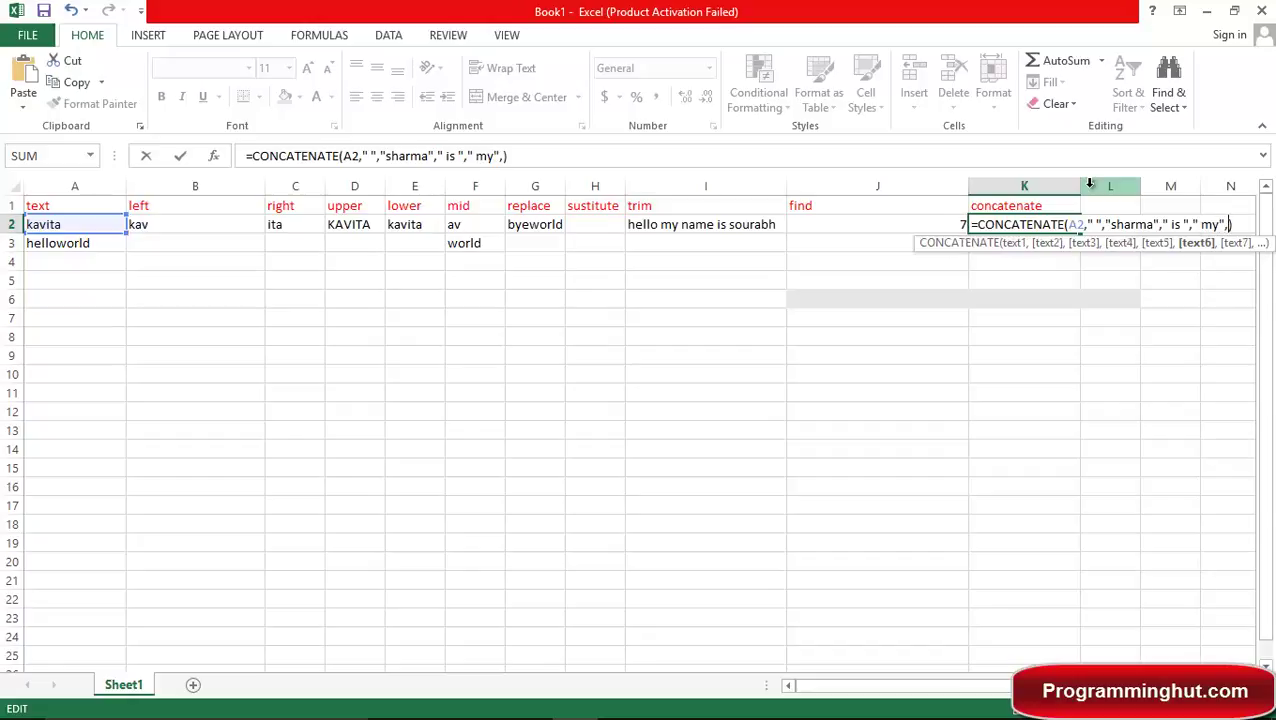
type("\"\"")
key("BackSpace")
type("name")
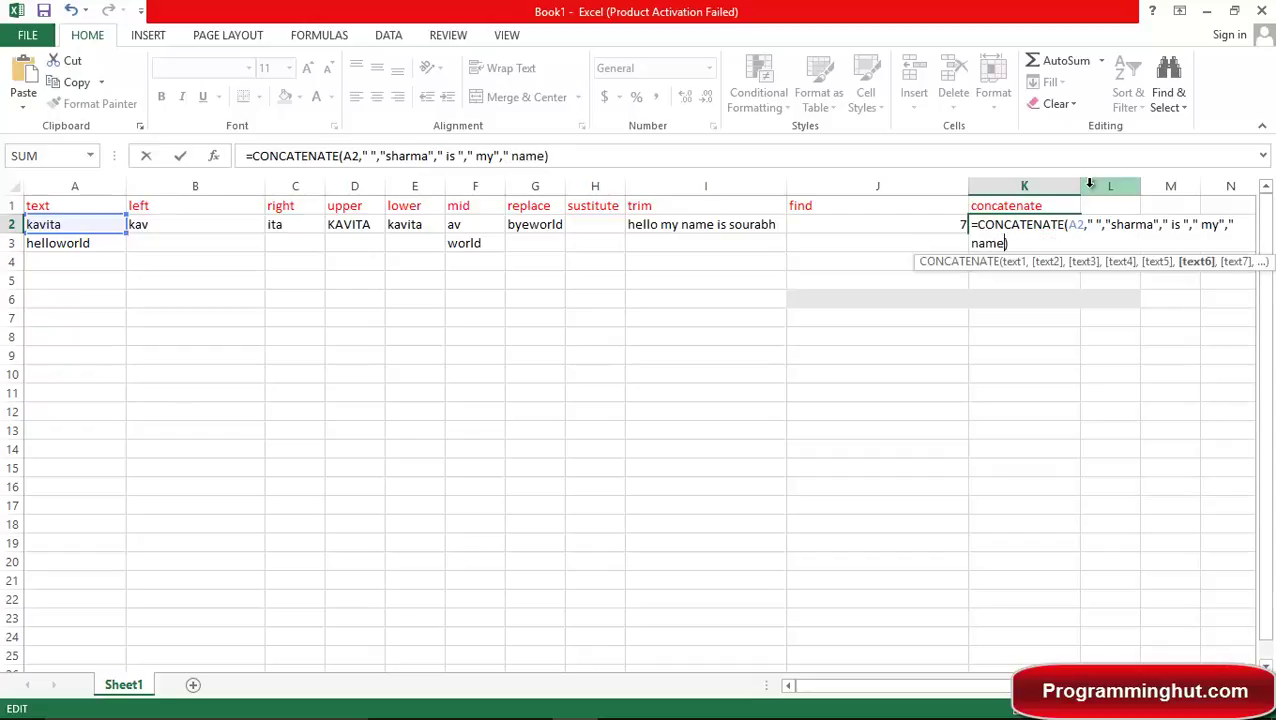
type("\"")
left_click_drag(1230, 222, 1239, 221)
left_click_drag(1006, 243, 1013, 243)
key("Return")
key("Up")
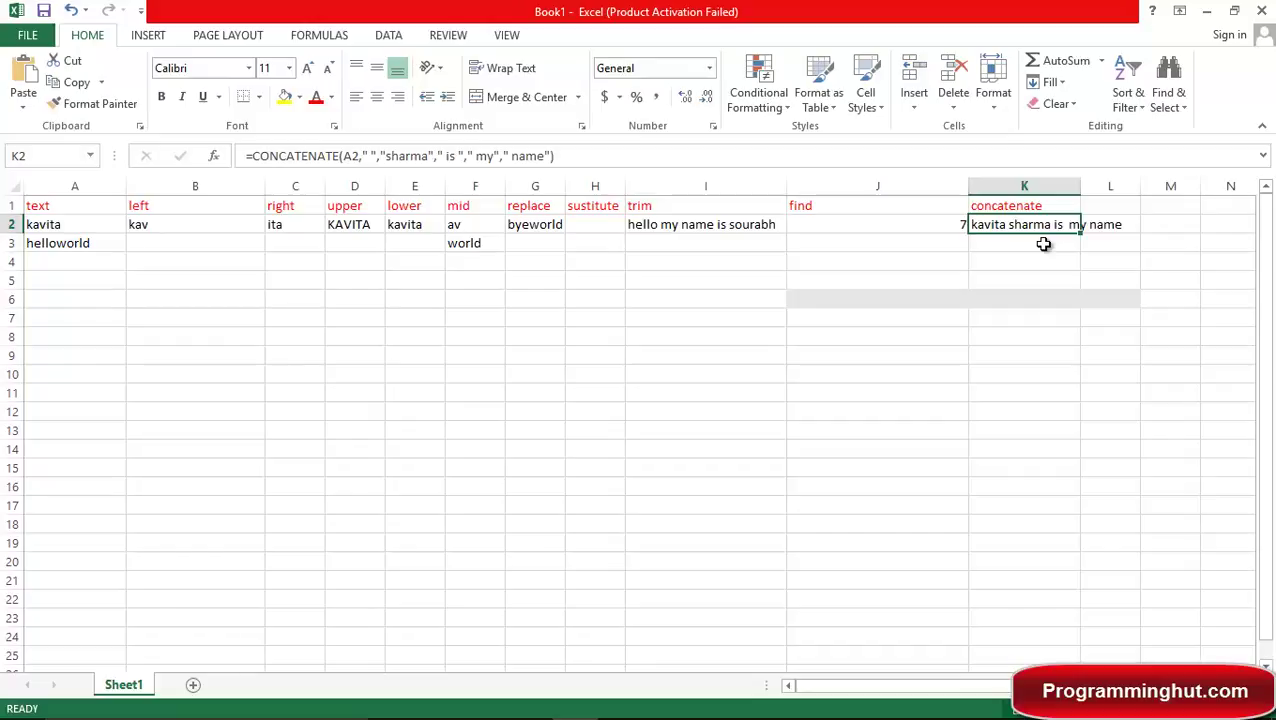
left_click(520, 297)
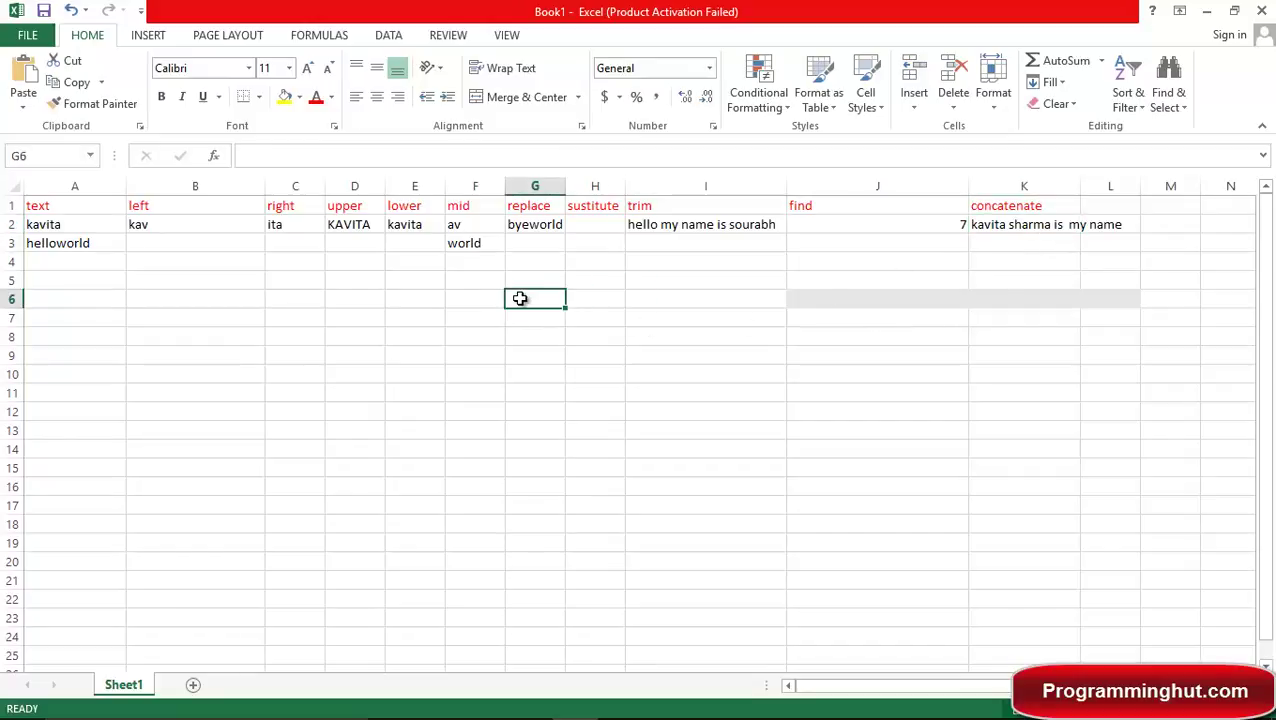
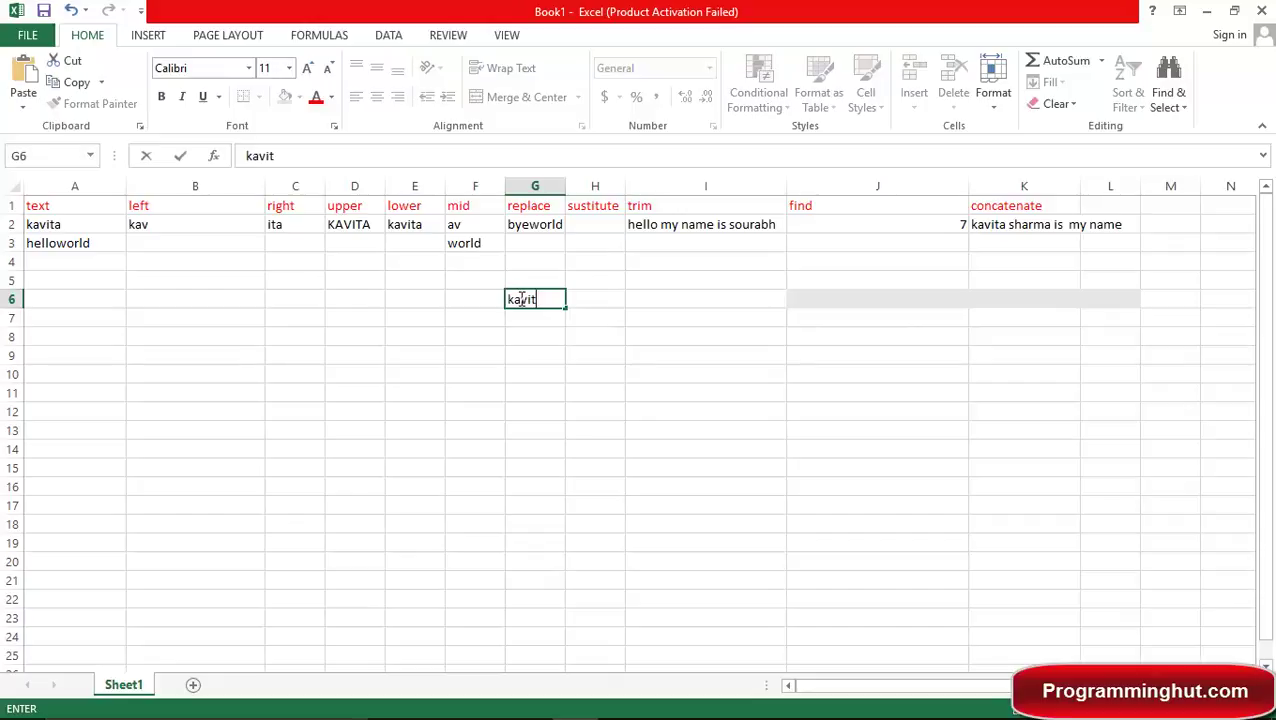
Type a first name, a surname, is, my and name into G6 through K6.
key("Tab")
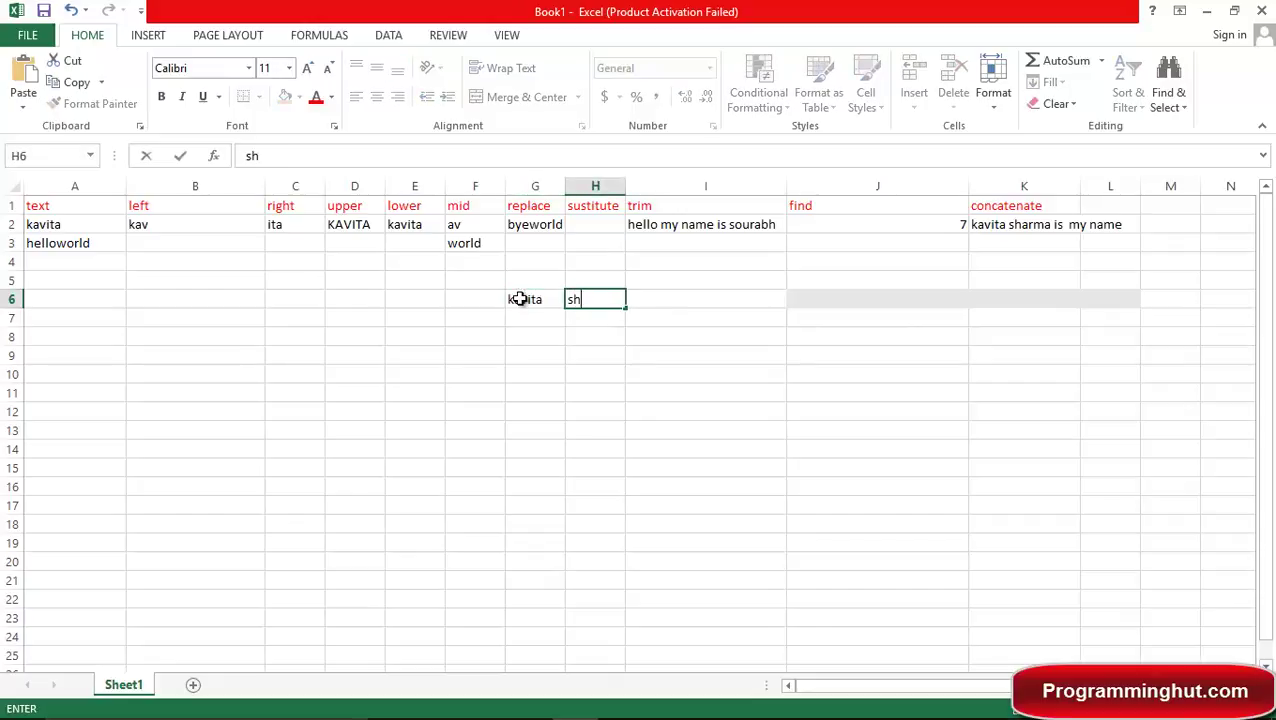
key("Tab")
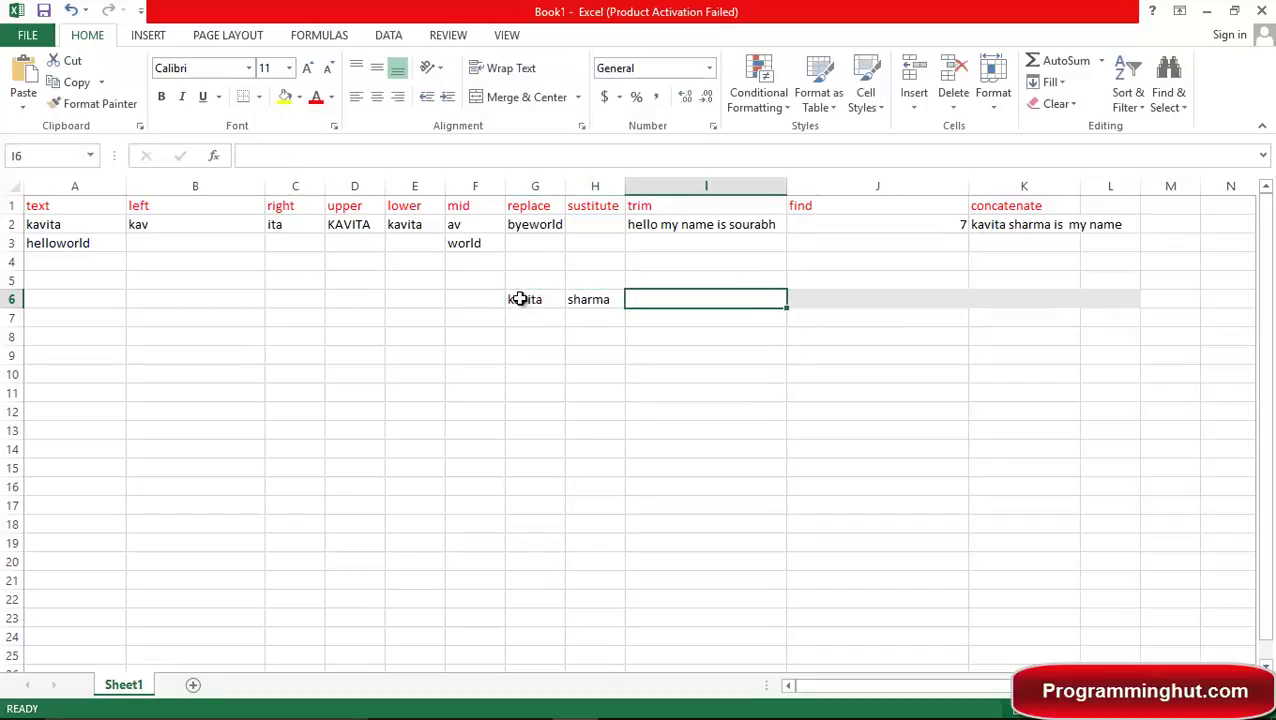
type("is")
key("Tab")
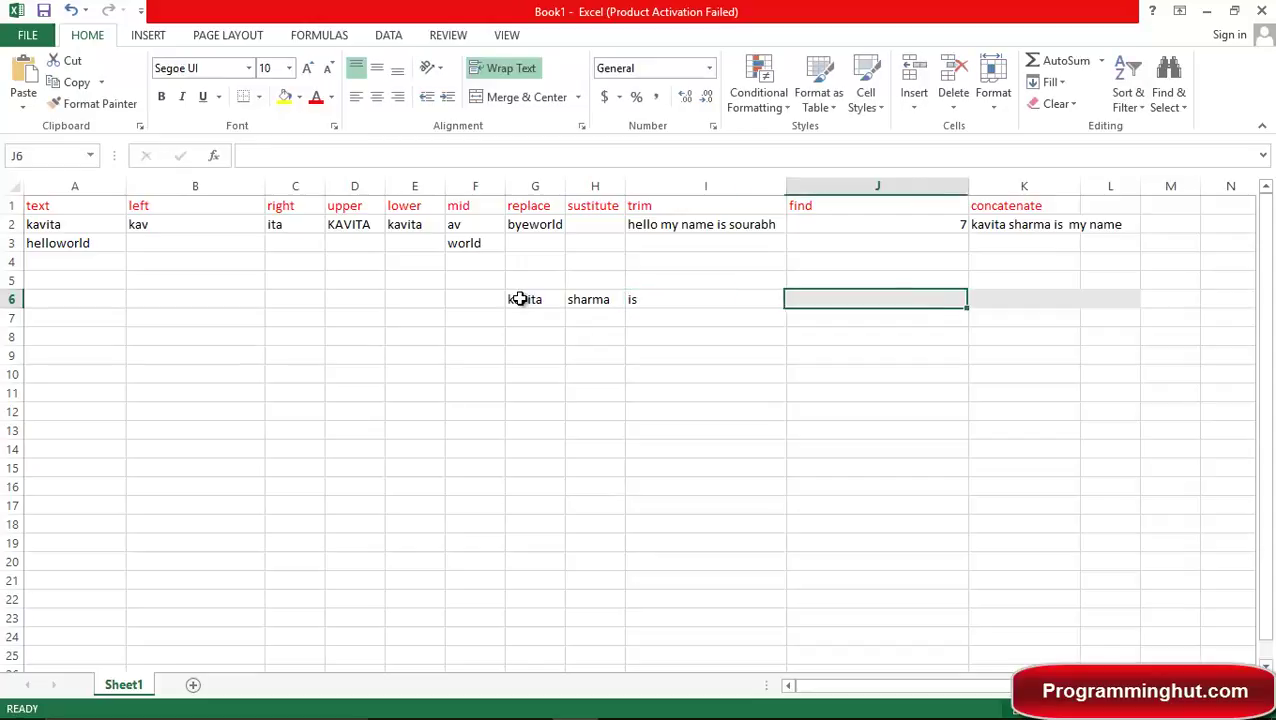
type("my")
key("Tab")
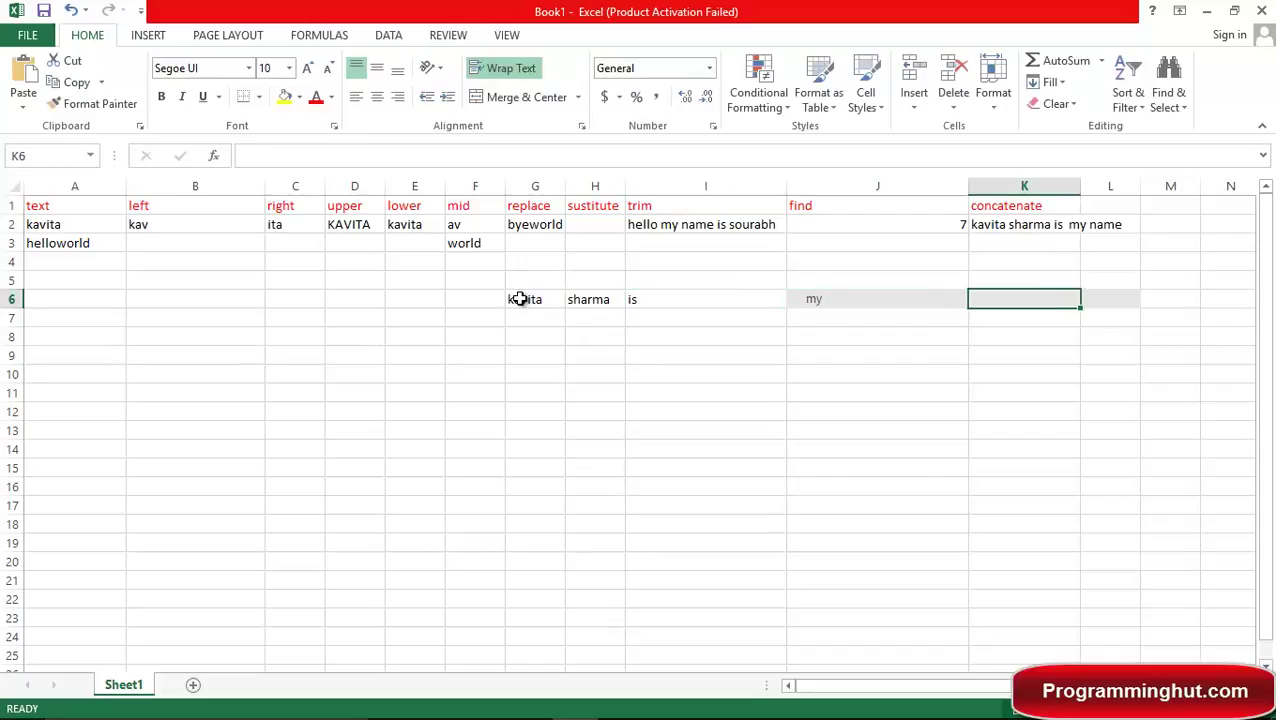
type("name")
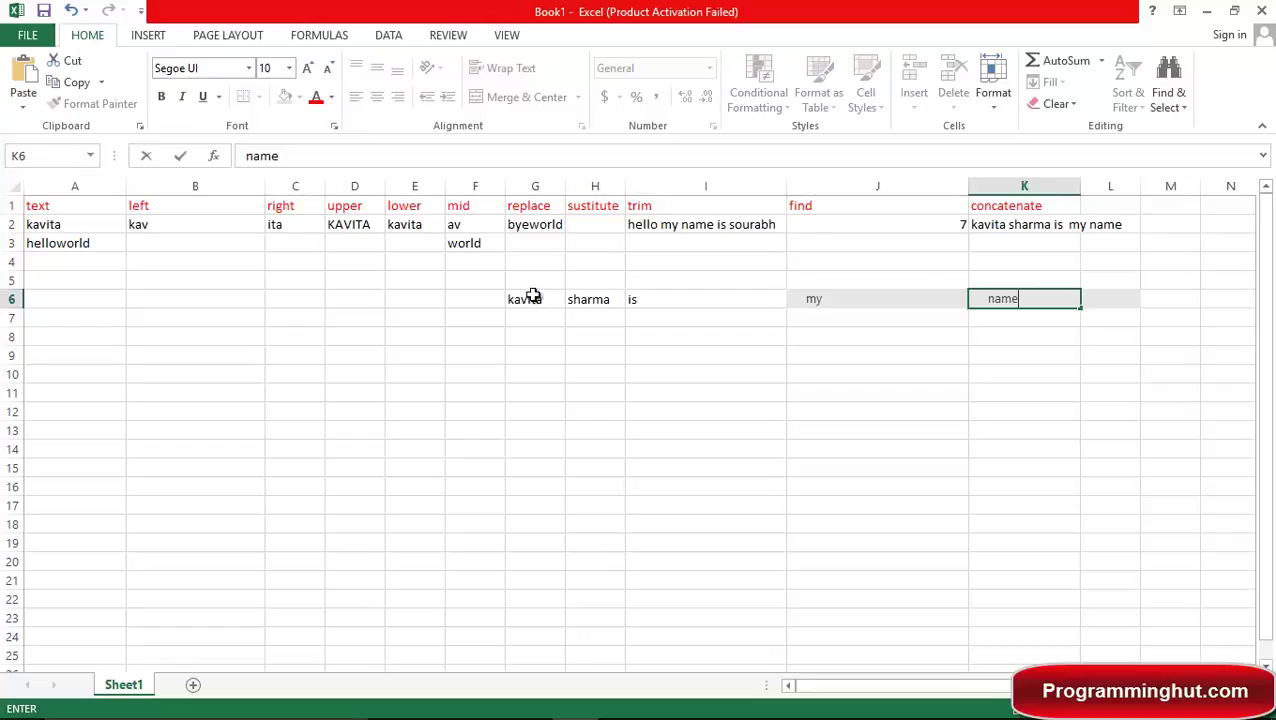
left_click(986, 226)
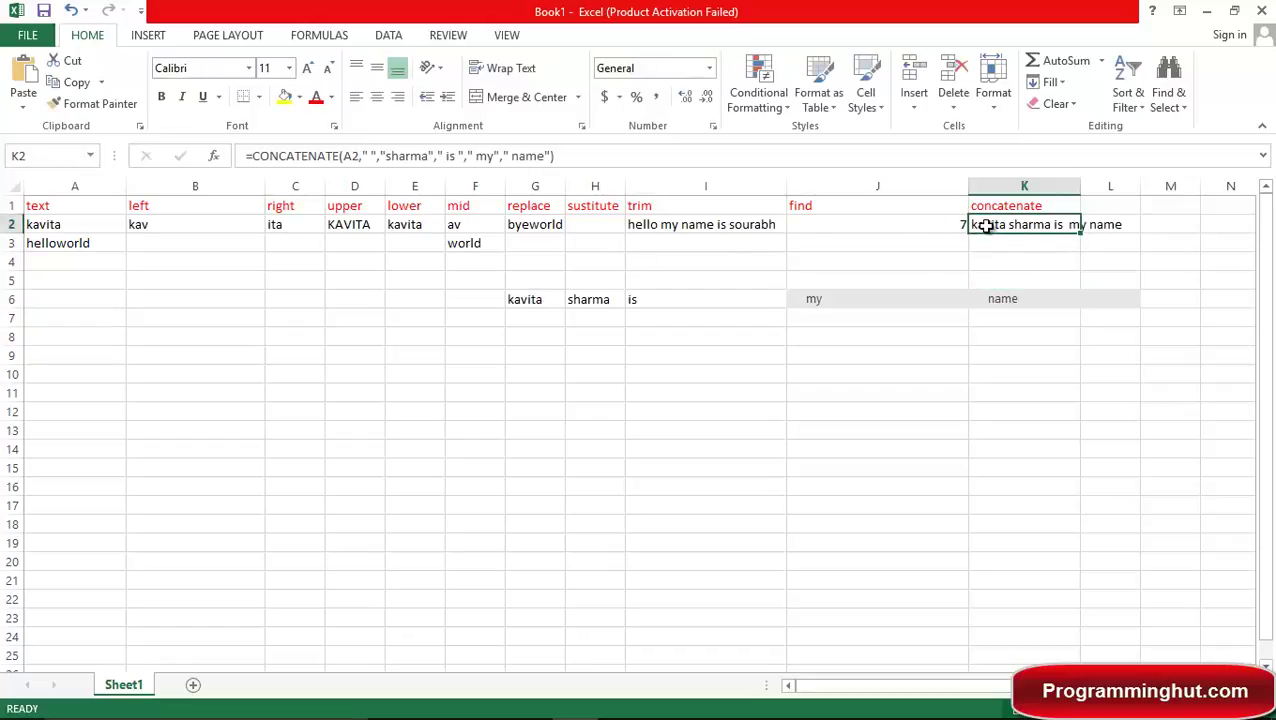
Replace K2's arguments so it reads =CONCATENATE(G6,H6,I6,J6,K6).
key("F2")
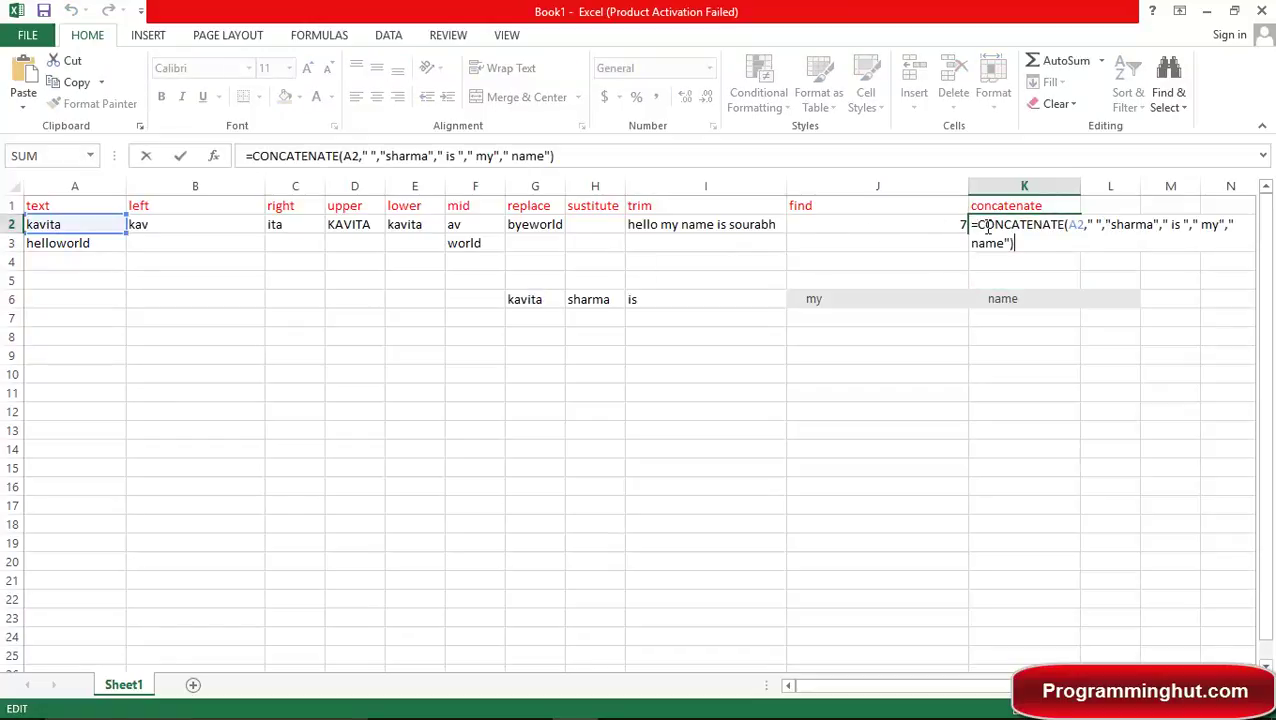
key("Left")
key("Left")
key("BackSpace")
key("BackSpace")
key("BackSpace")
key("BackSpace")
key("BackSpace")
key("BackSpace")
key("BackSpace")
key("BackSpace")
key("BackSpace")
key("BackSpace")
key("BackSpace")
key("BackSpace")
key("BackSpace")
key("BackSpace")
key("BackSpace")
key("BackSpace")
key("BackSpace")
key("BackSpace")
key("BackSpace")
key("BackSpace")
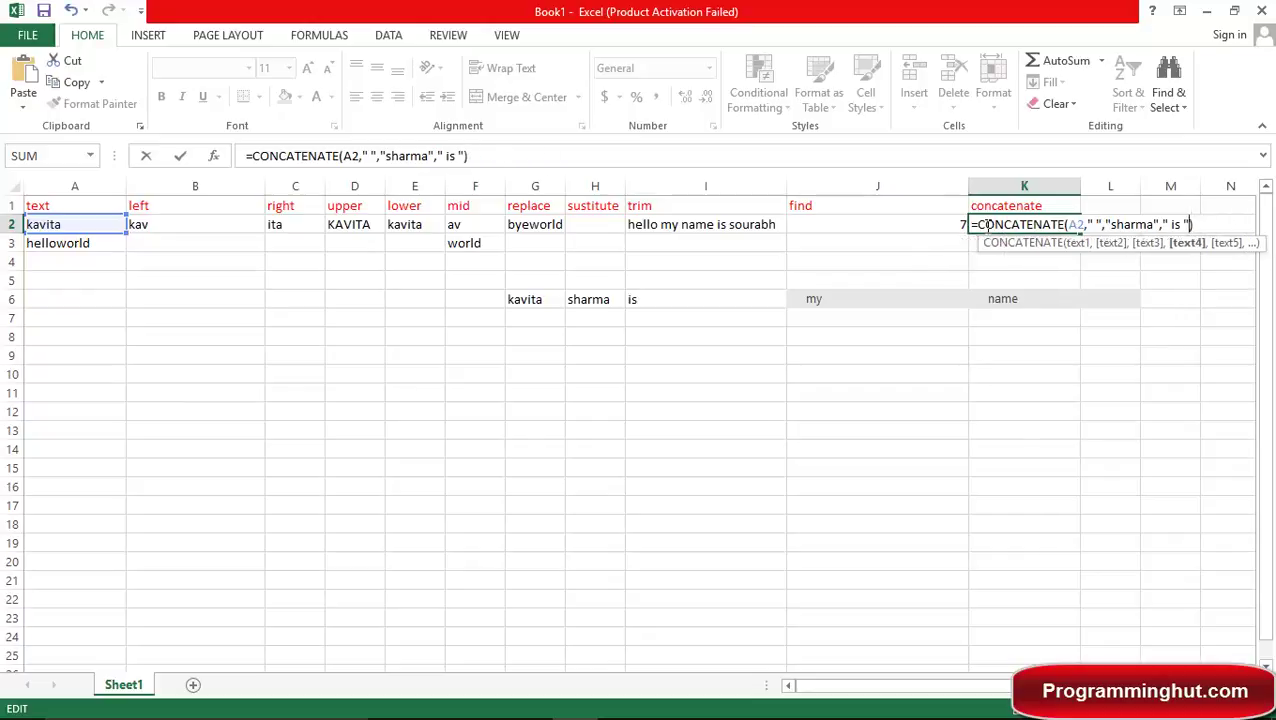
key("BackSpace")
key("BackSpace")
key("BackSpace")
key("BackSpace")
key("BackSpace")
key("BackSpace")
key("BackSpace")
key("BackSpace")
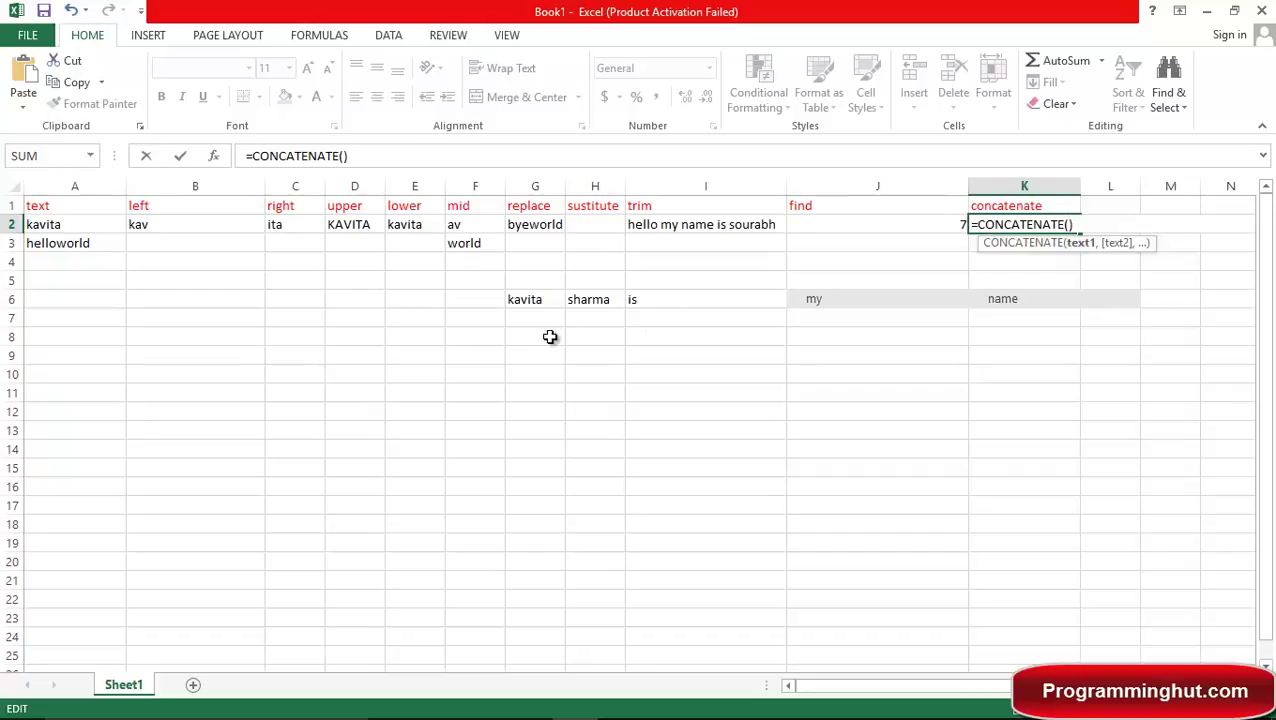
left_click(553, 303)
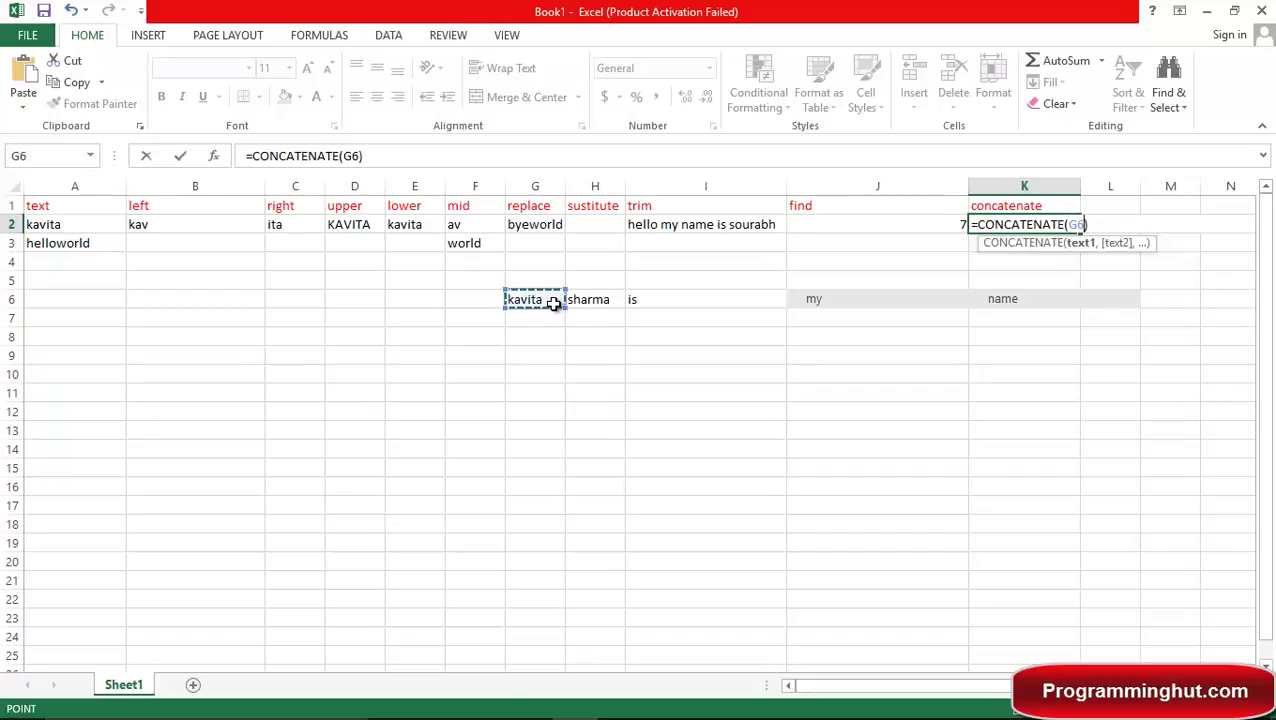
type(",")
type("h6")
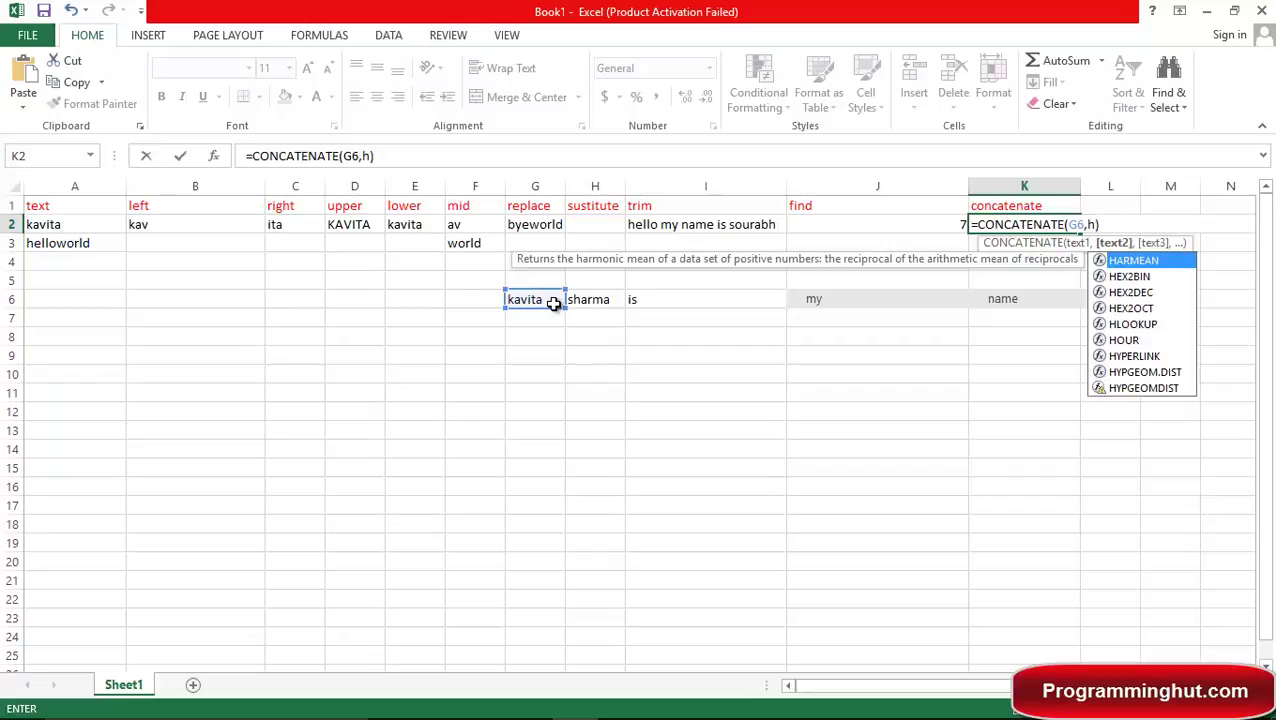
type(",")
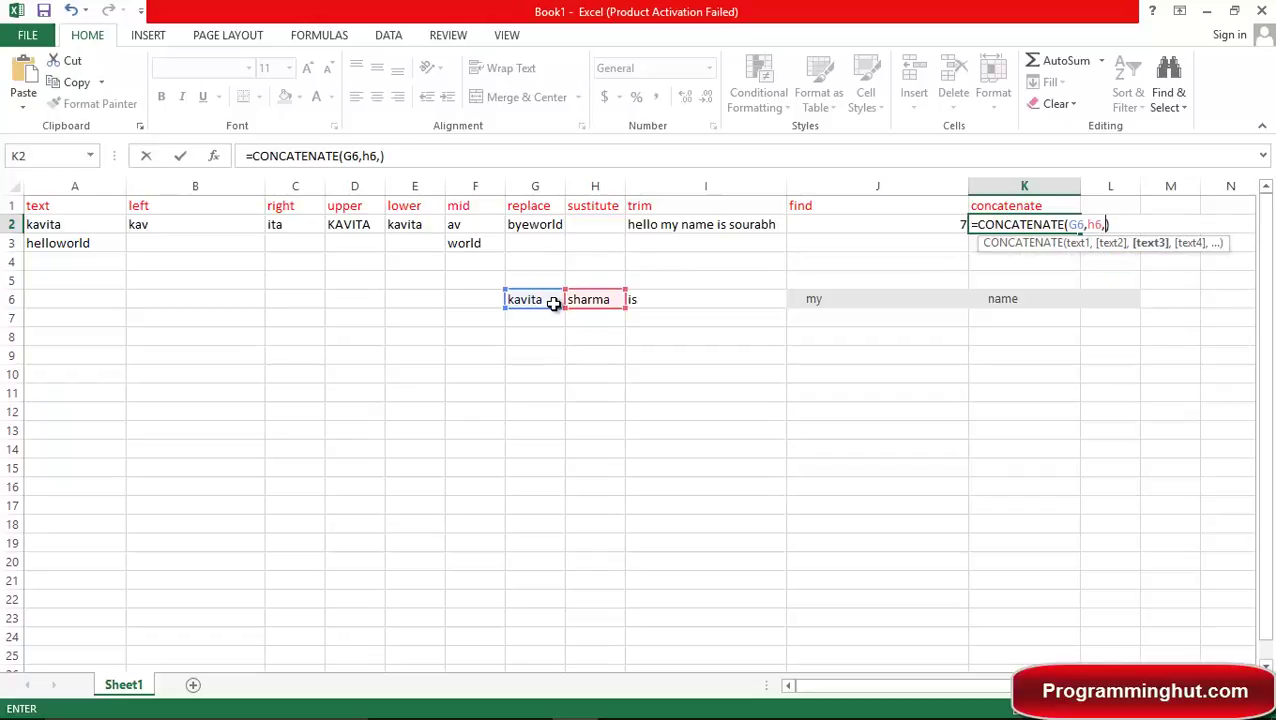
type("i")
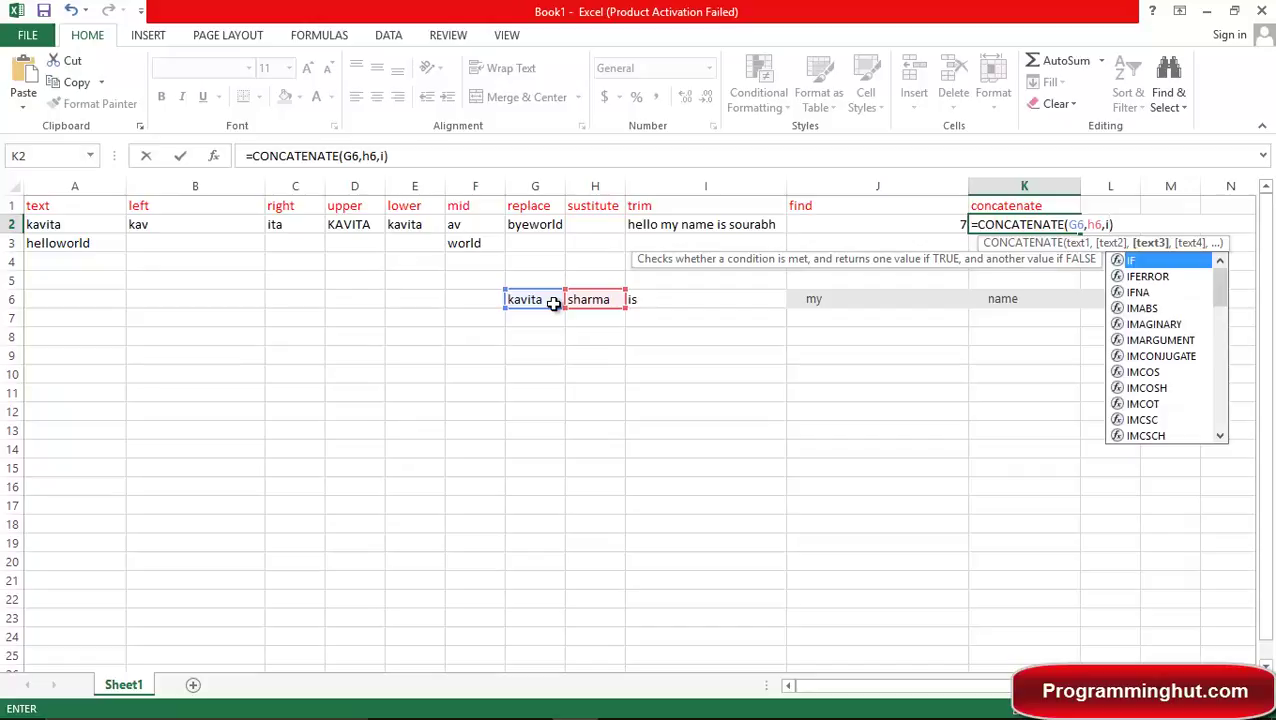
type("6,")
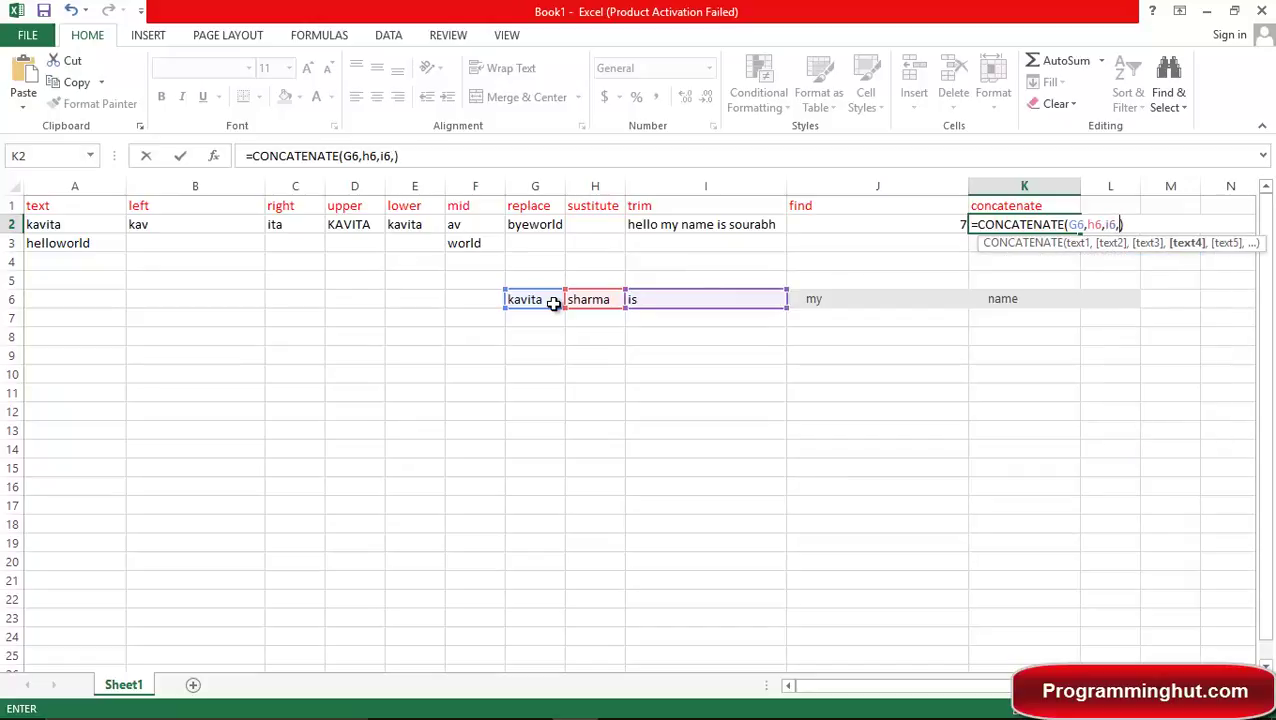
type("j")
type("6,")
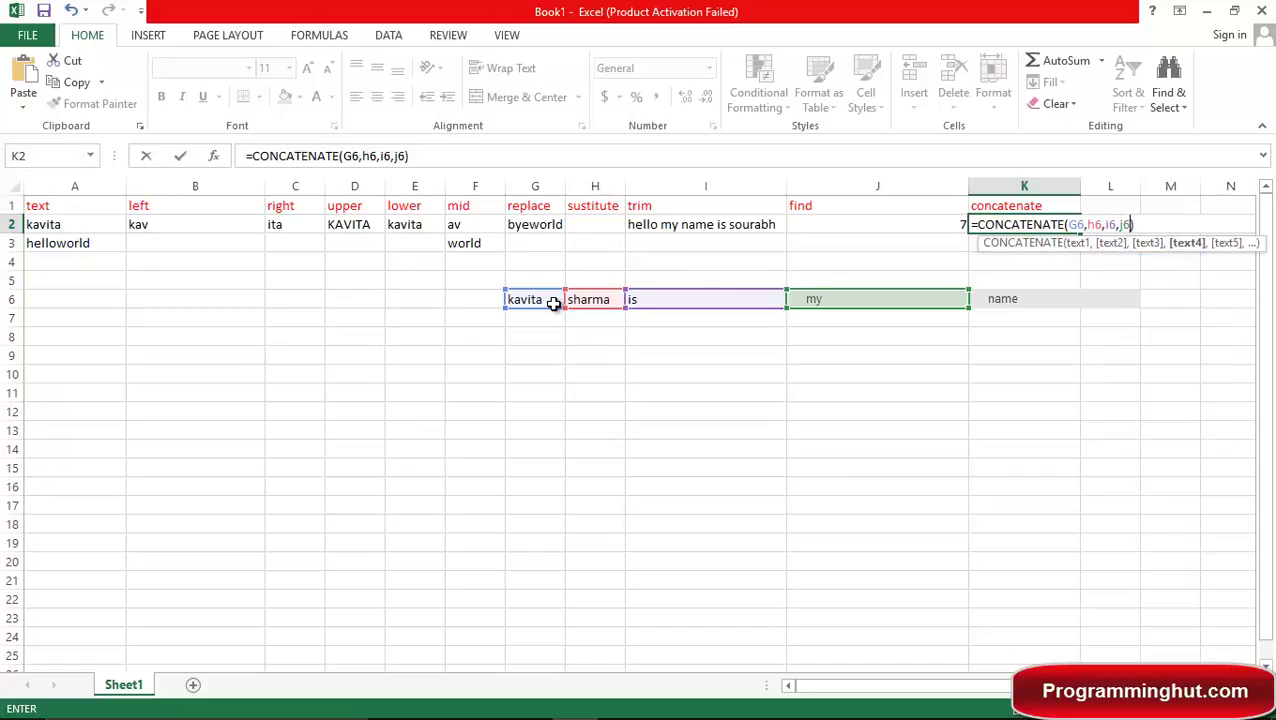
type("k6")
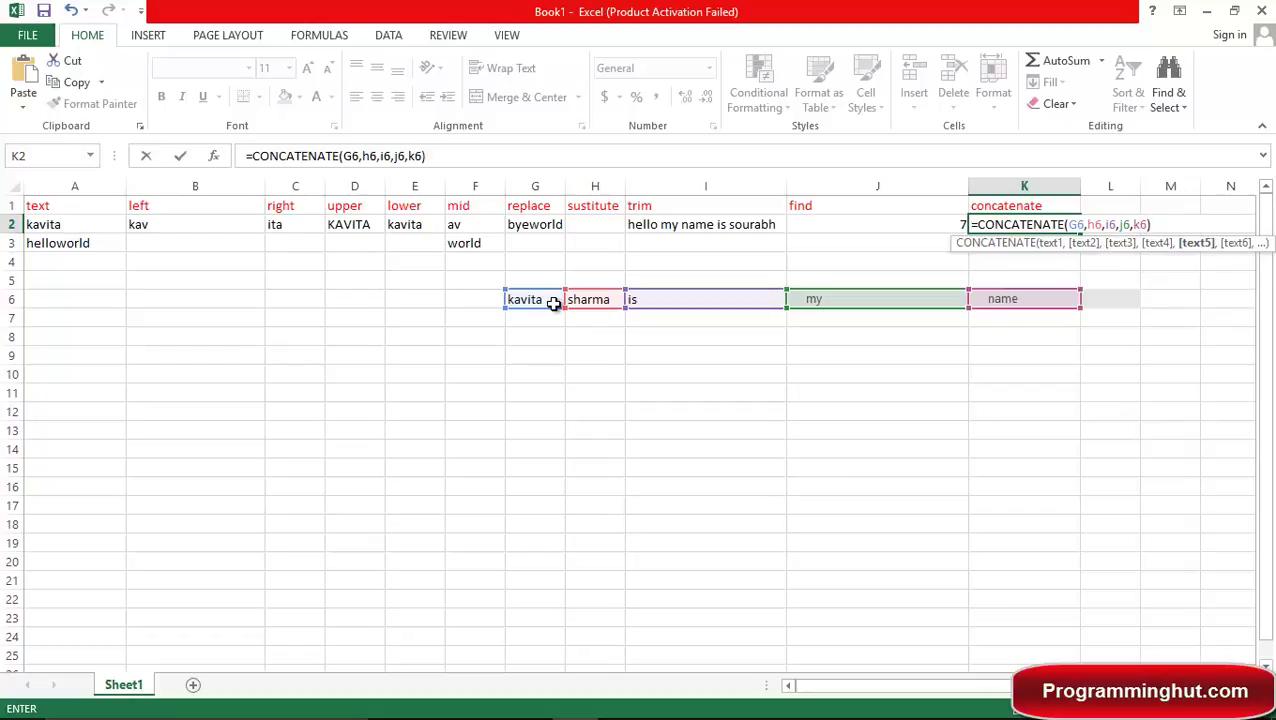
key("Return")
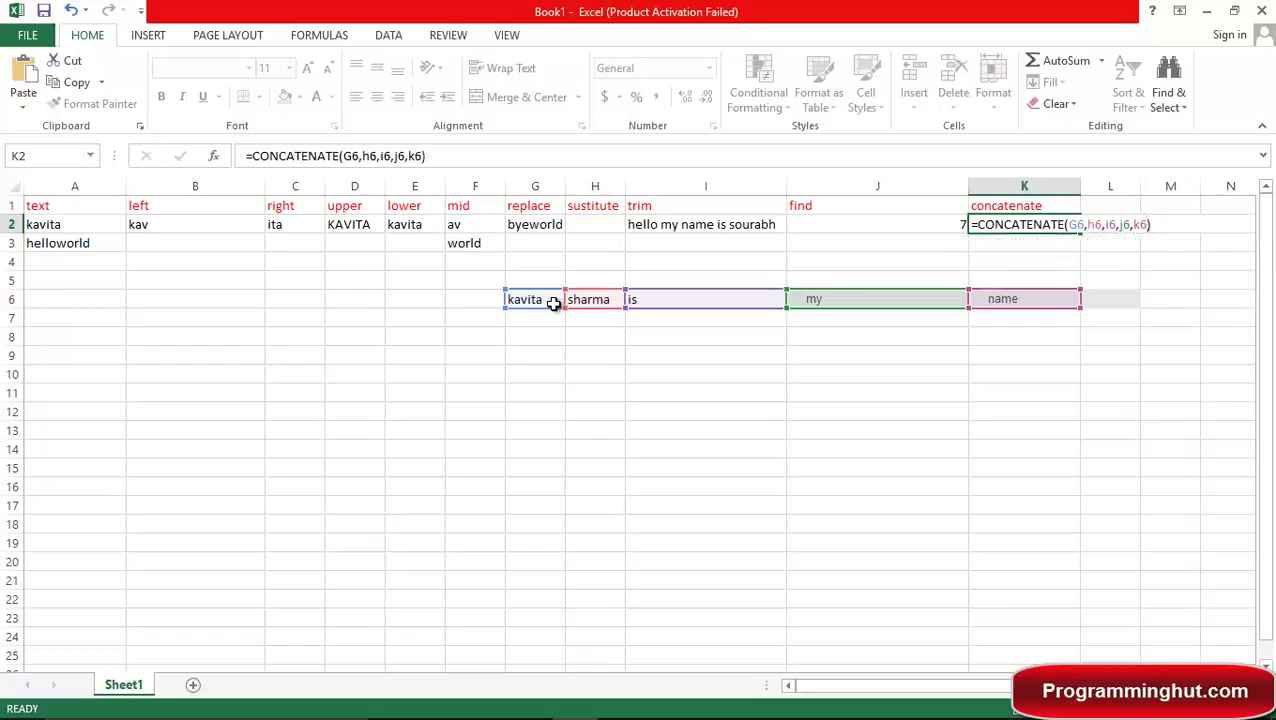
key("Up")
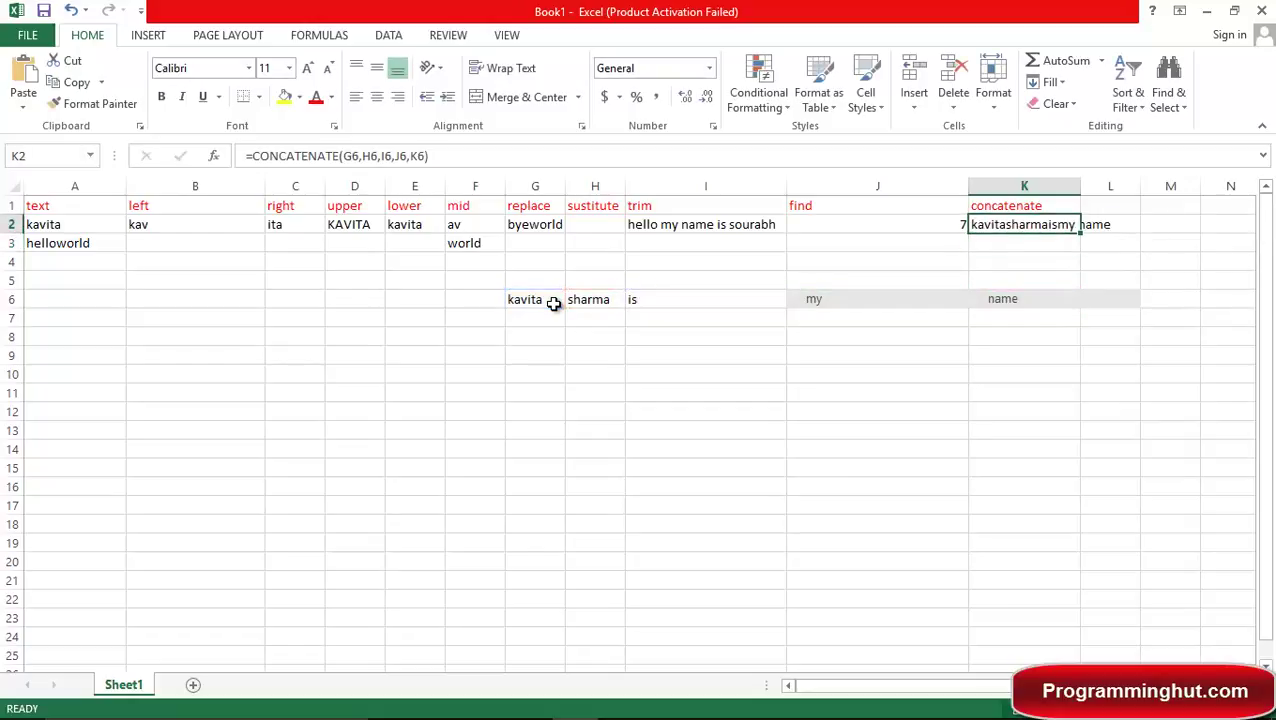
left_click(809, 300)
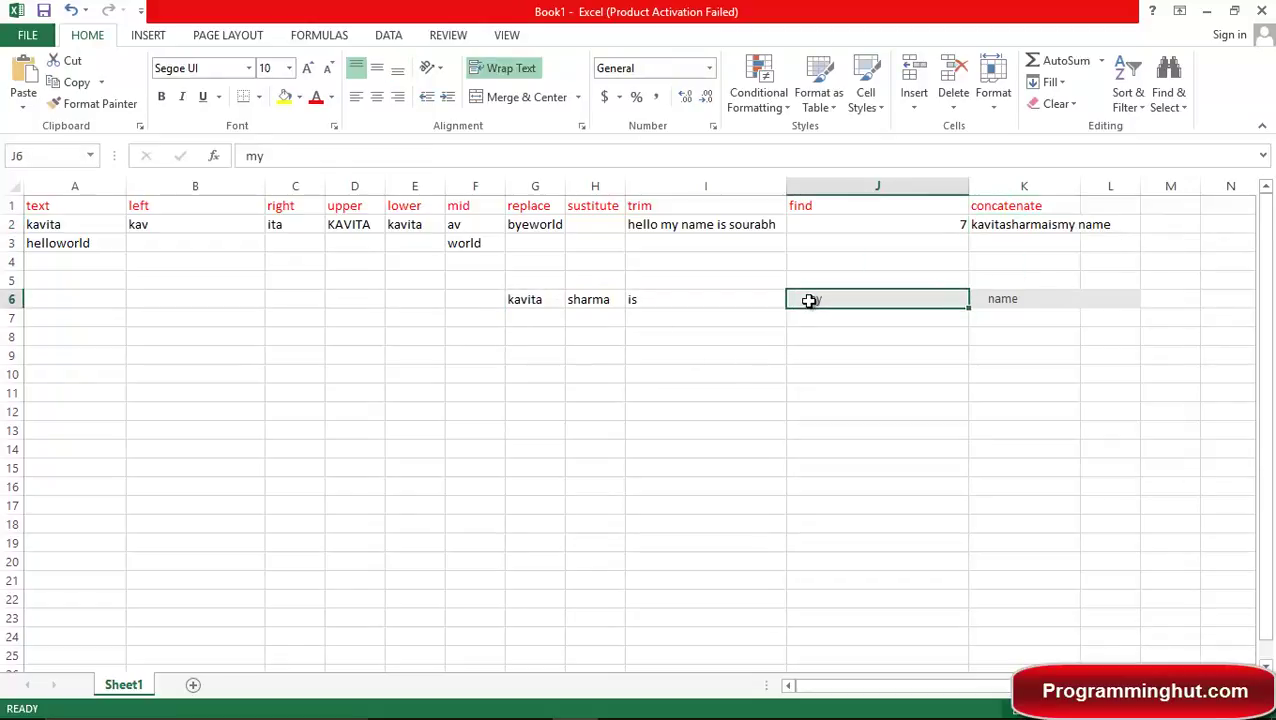
double_click(809, 300)
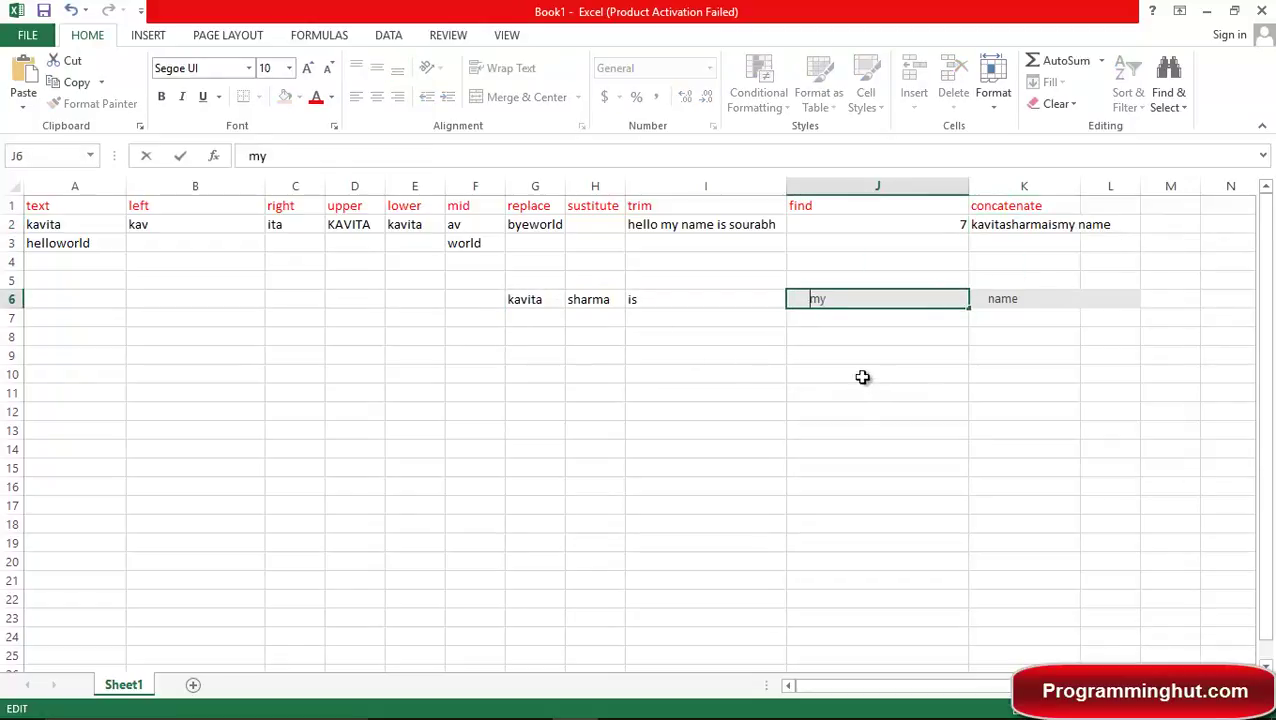
left_click(664, 299)
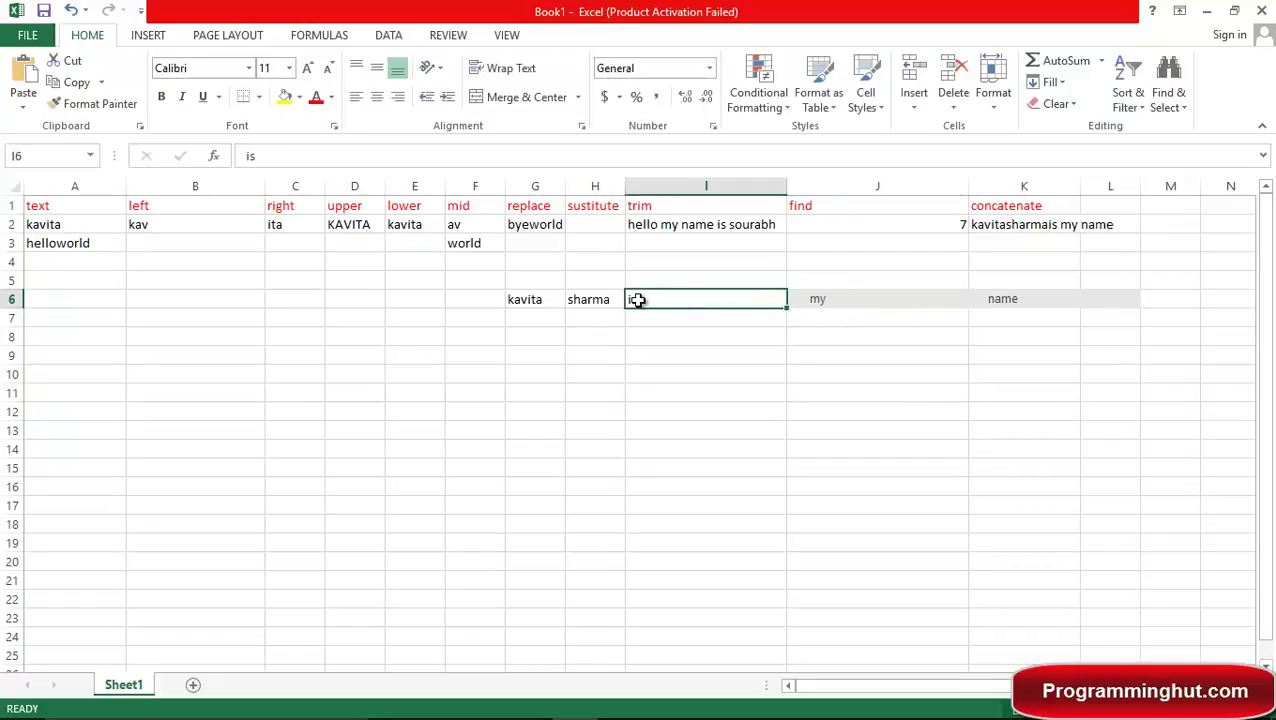
double_click(637, 300)
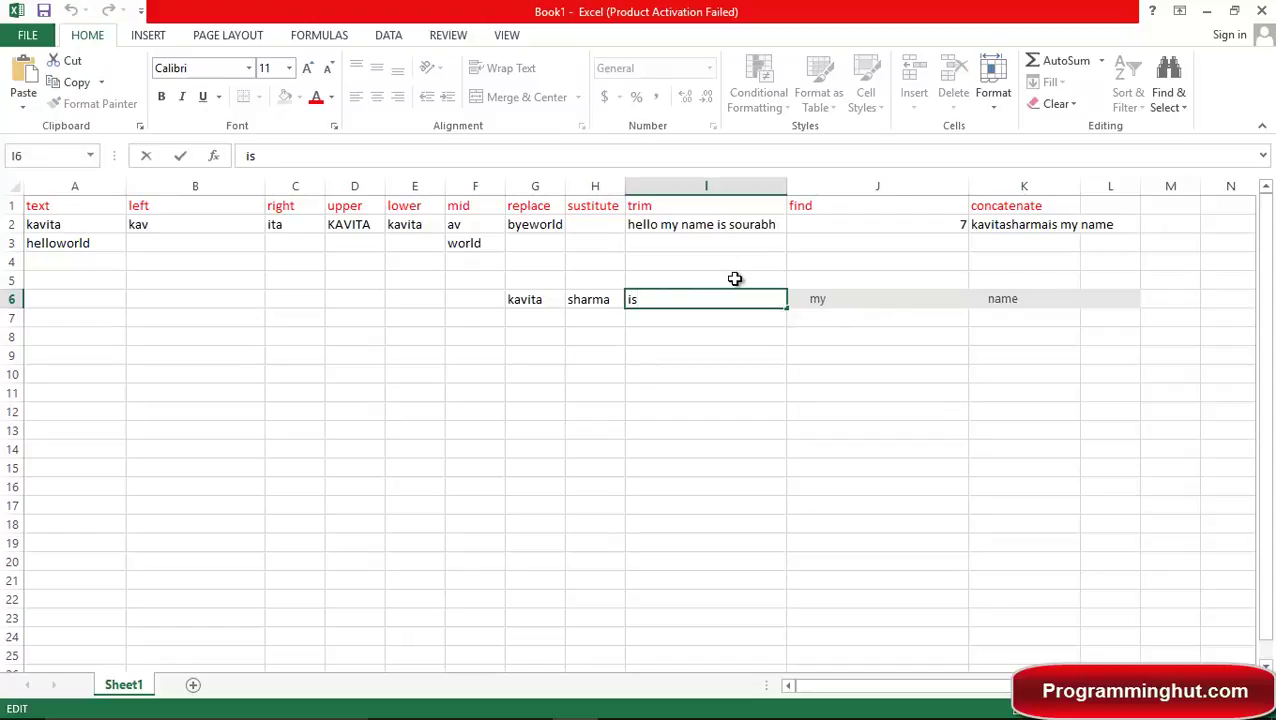
key("Home")
left_click(590, 317)
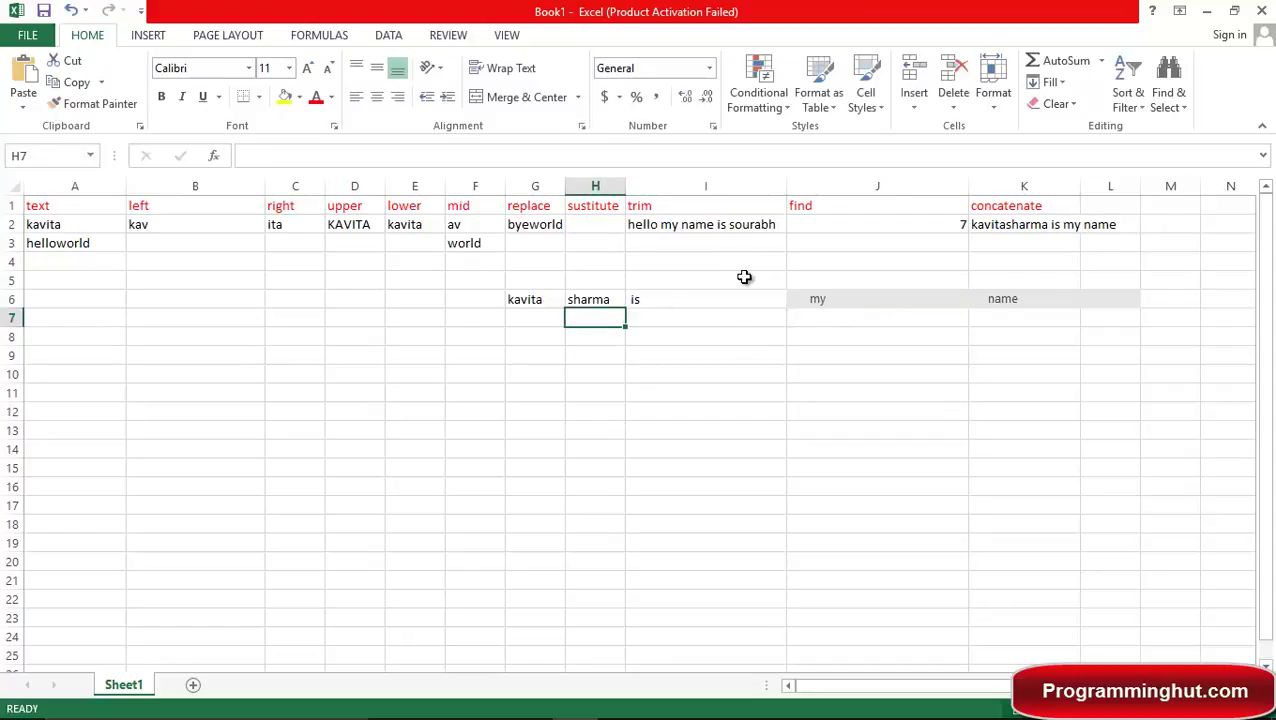
left_click(591, 301)
key("F2")
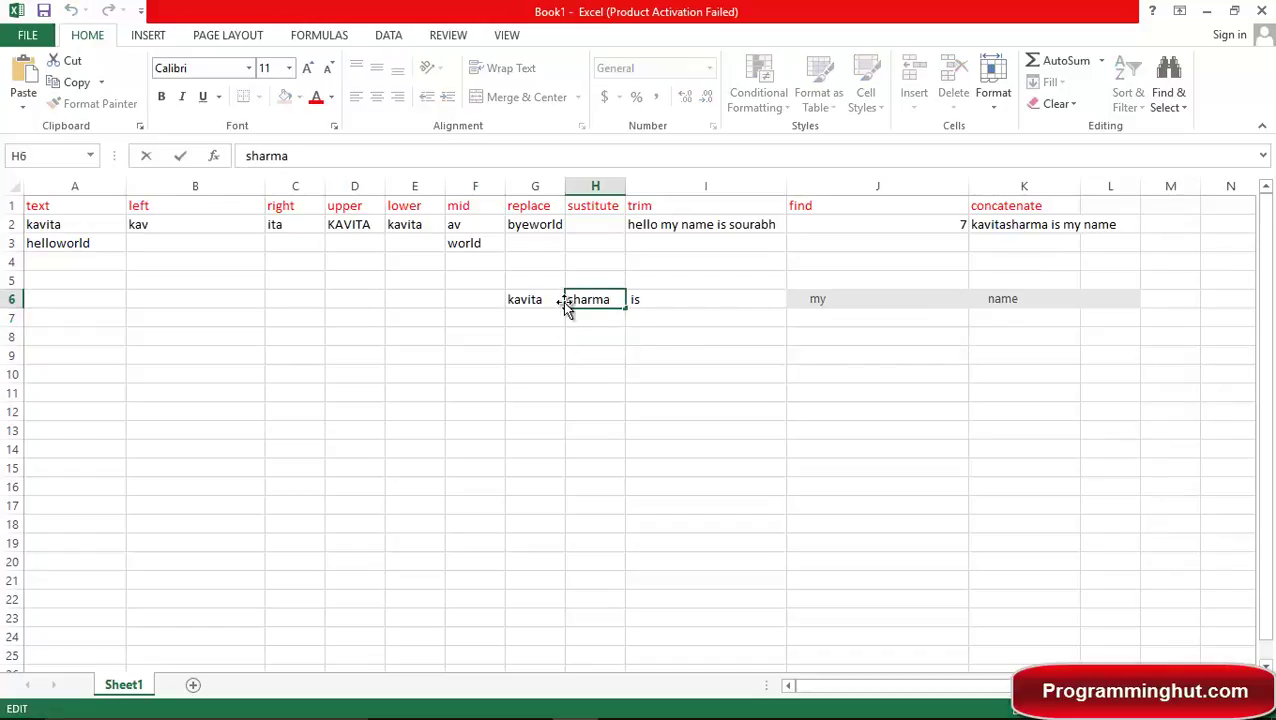
left_click(564, 302)
left_click(610, 336)
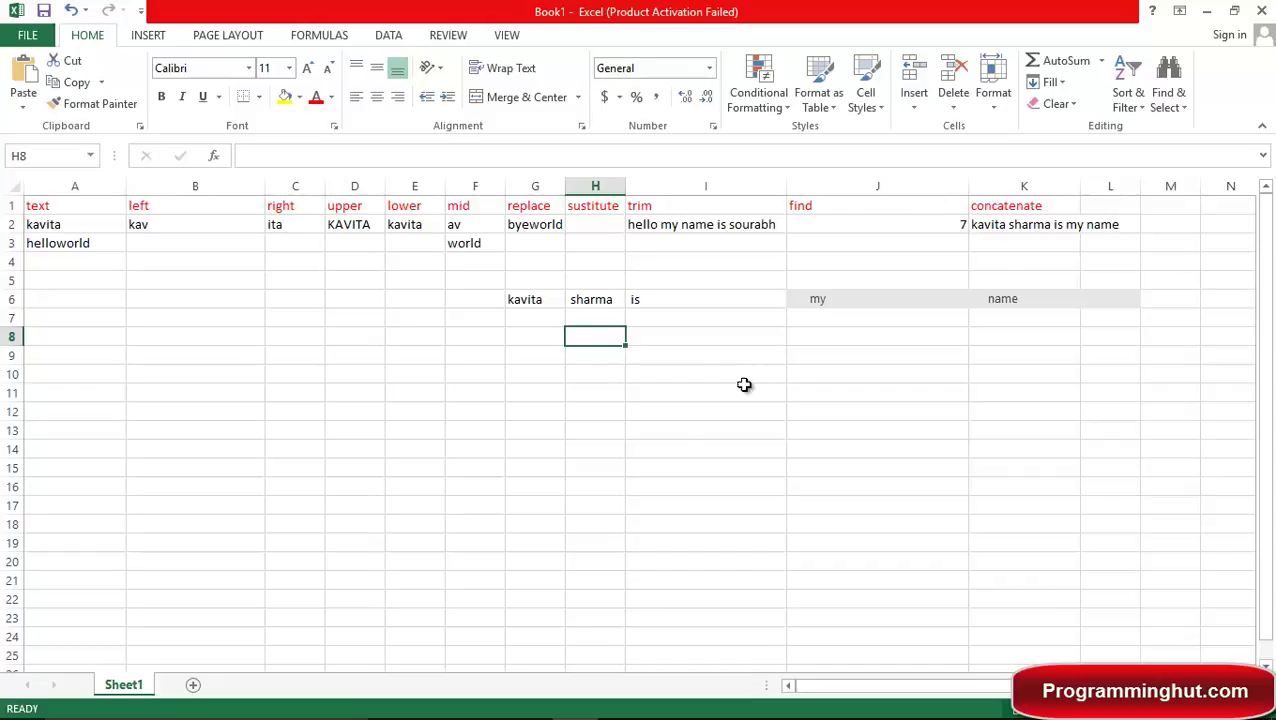
Add the heading 'char' in cell M1.
left_click(1120, 208)
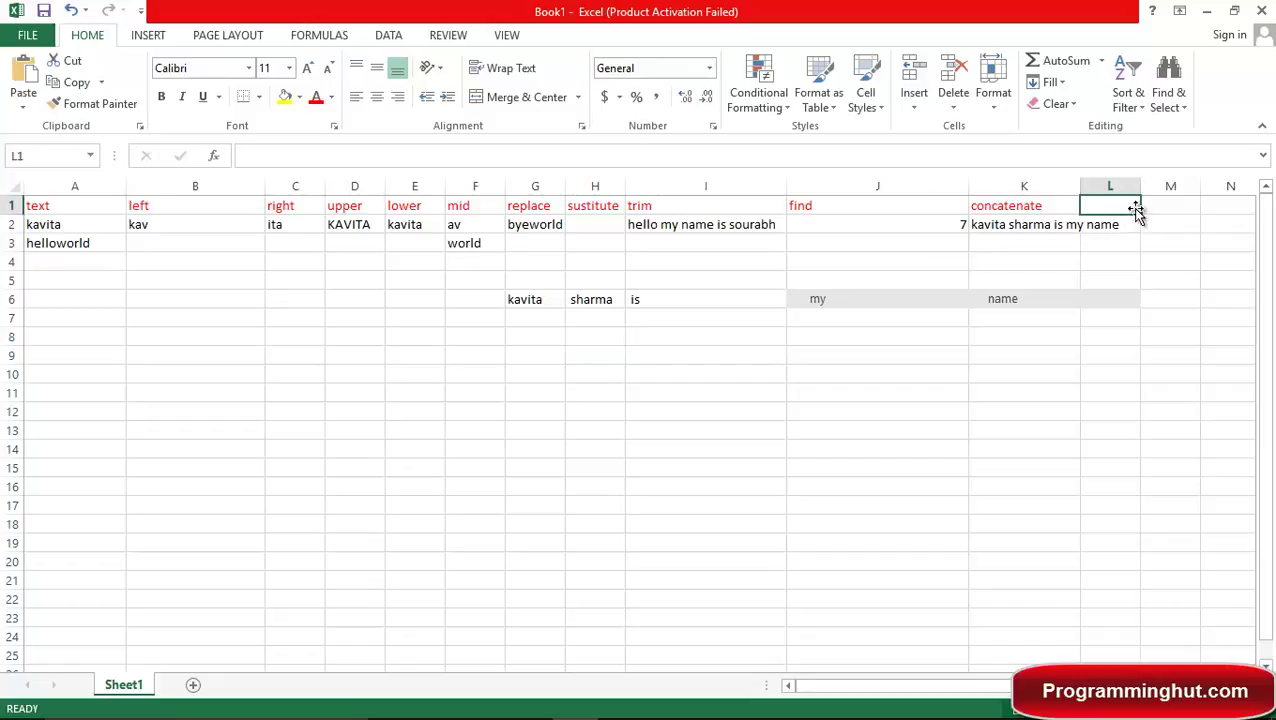
left_click(1145, 205)
type("char")
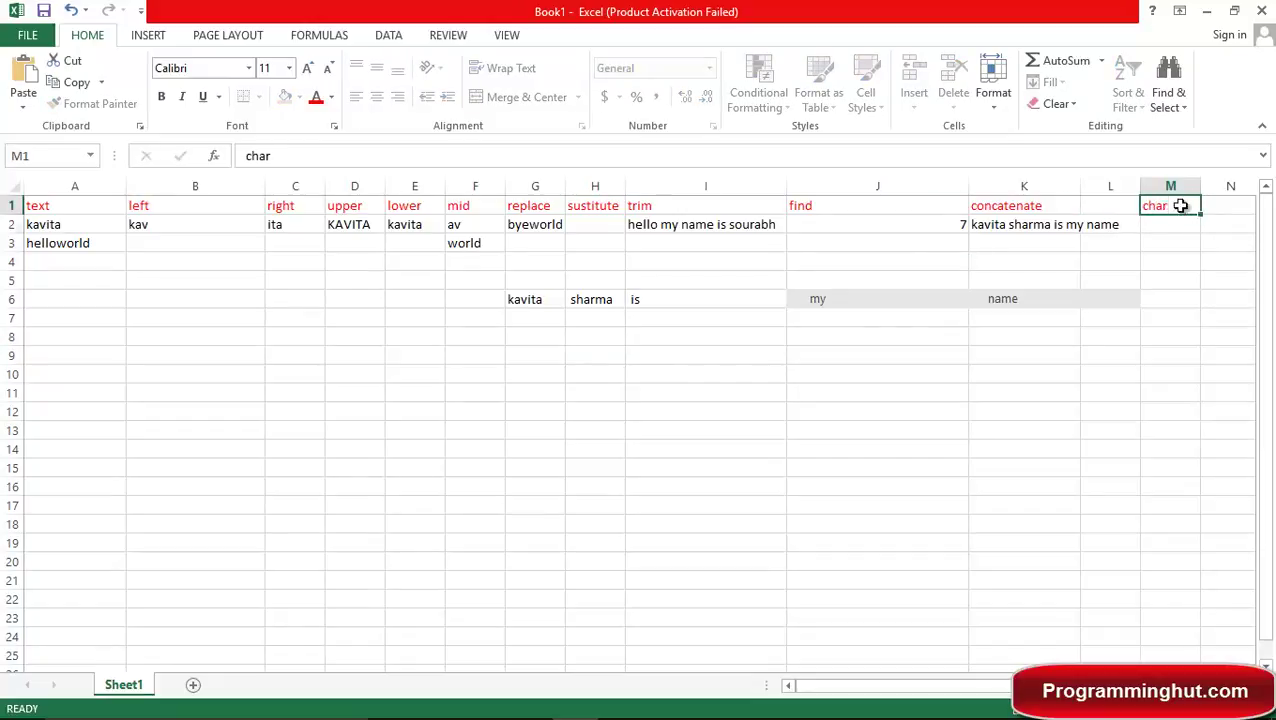
key("Return")
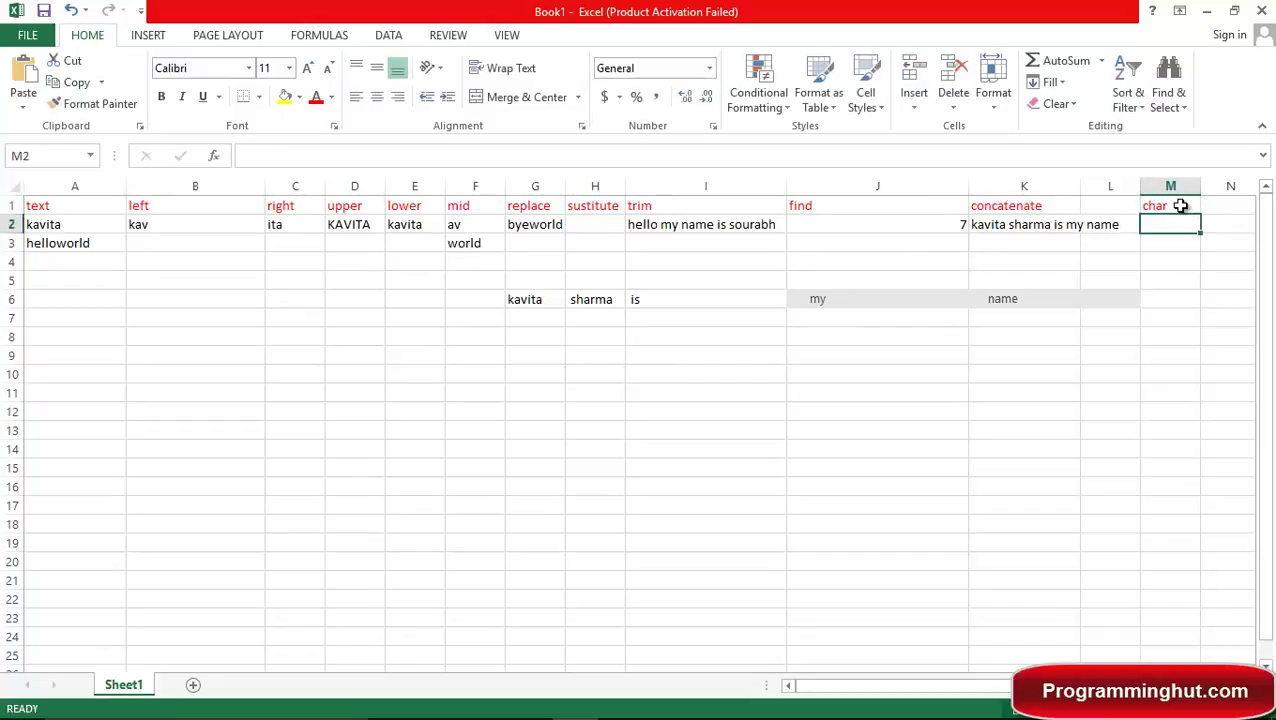
Enter =CHAR(52) in M2, which returns 4.
type("=char")
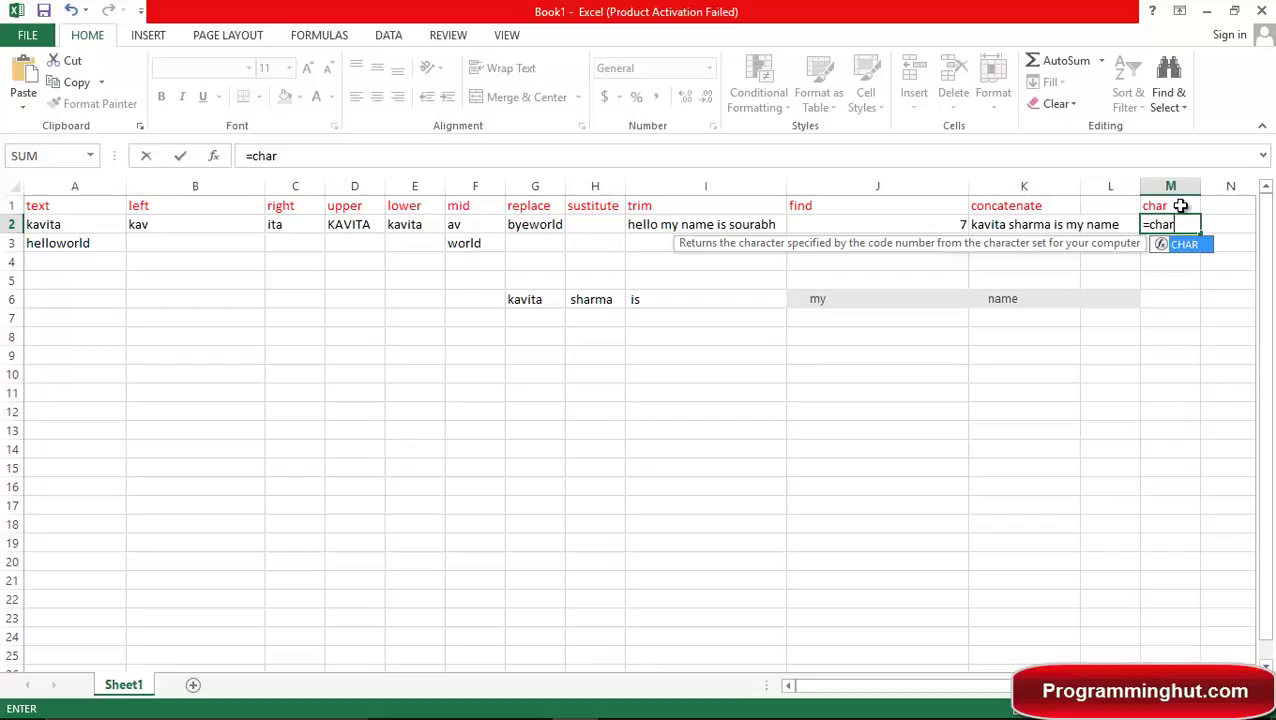
key("Tab")
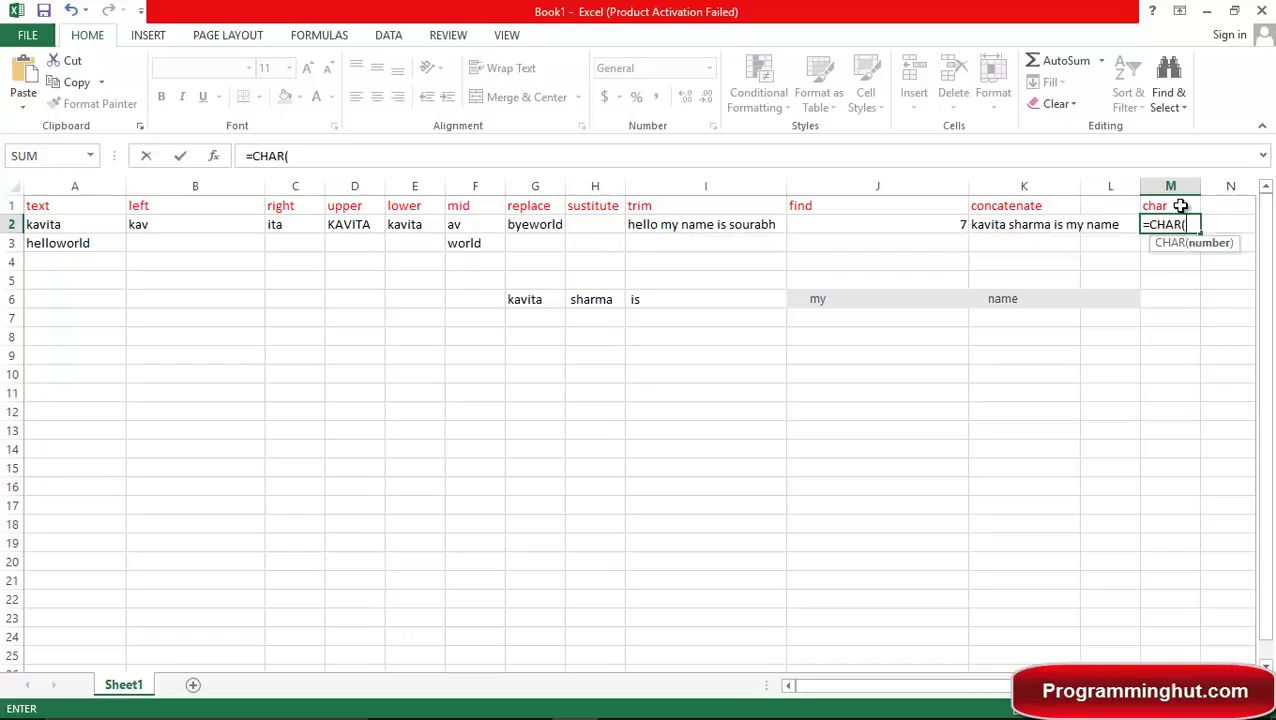
type("52")
key("Return")
key("Up")
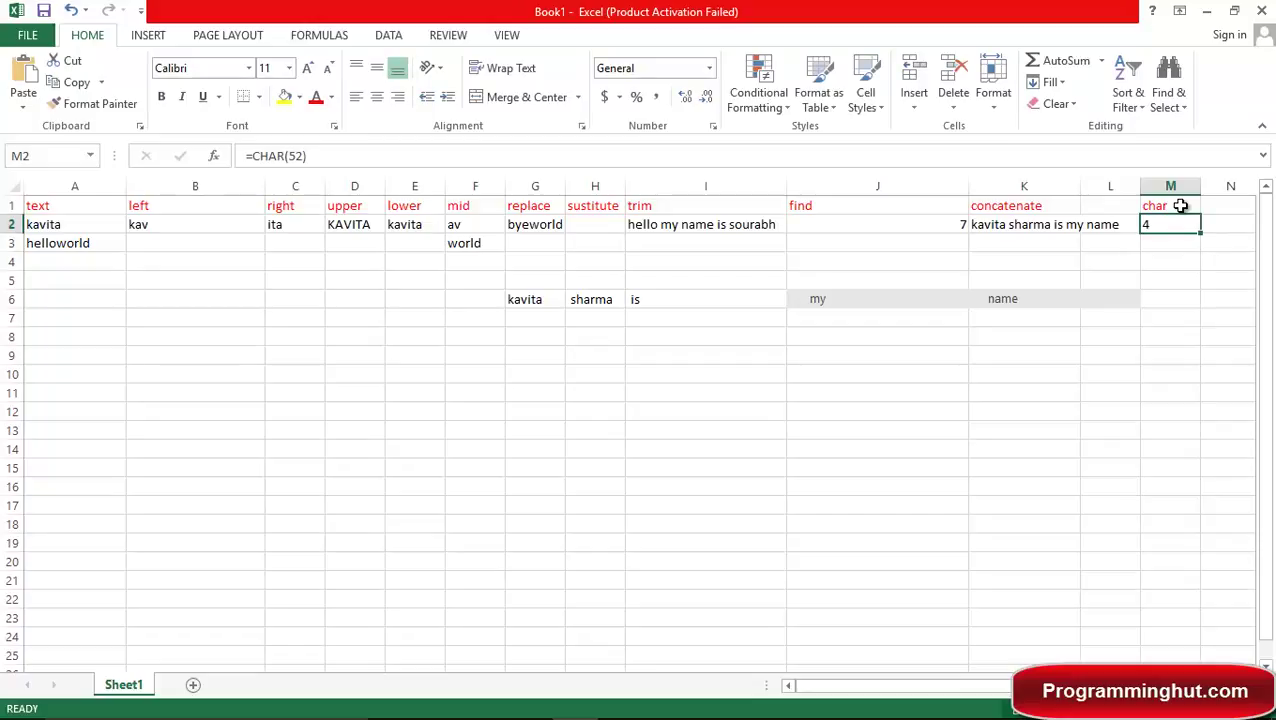
Change the M2 formula to =CHAR(65), which returns A.
key("F2")
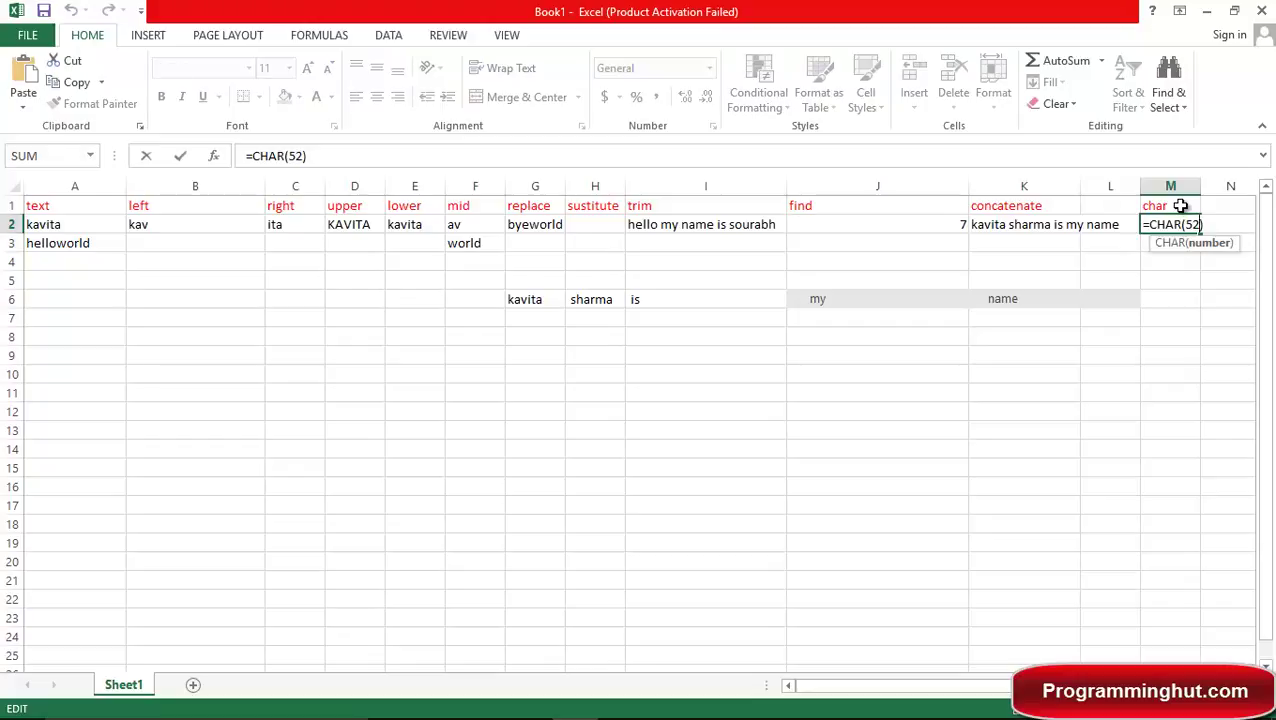
key("BackSpace")
key("BackSpace")
key("BackSpace")
type("65")
key("Return")
key("Up")
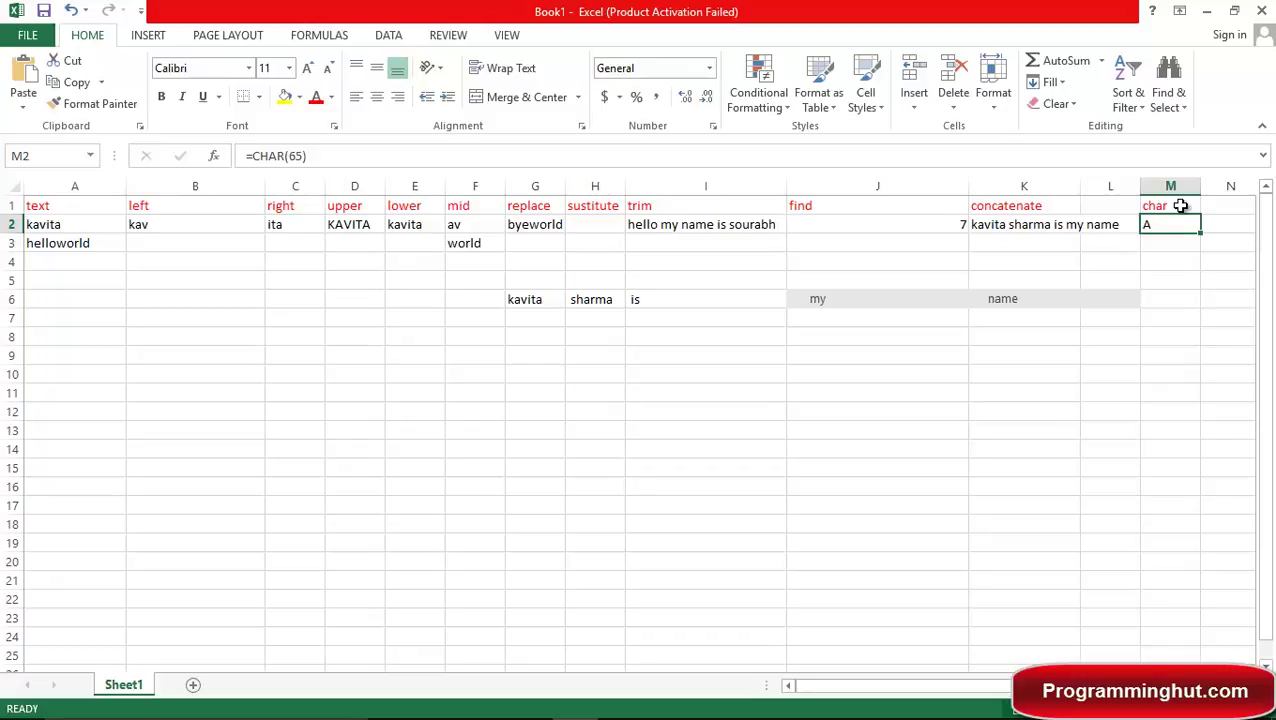
Change the M2 formula to =CHAR(93), which returns ].
key("F2")
key("Left")
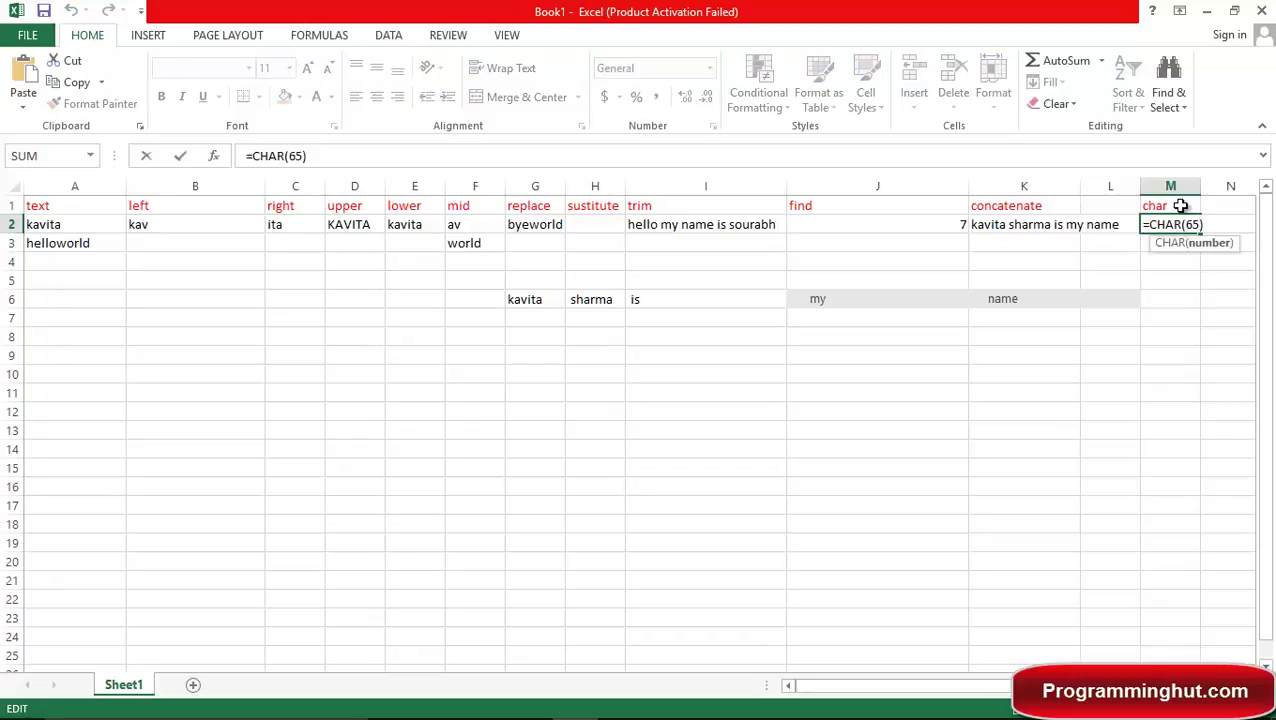
key("BackSpace")
key("BackSpace")
type("93")
key("Return")
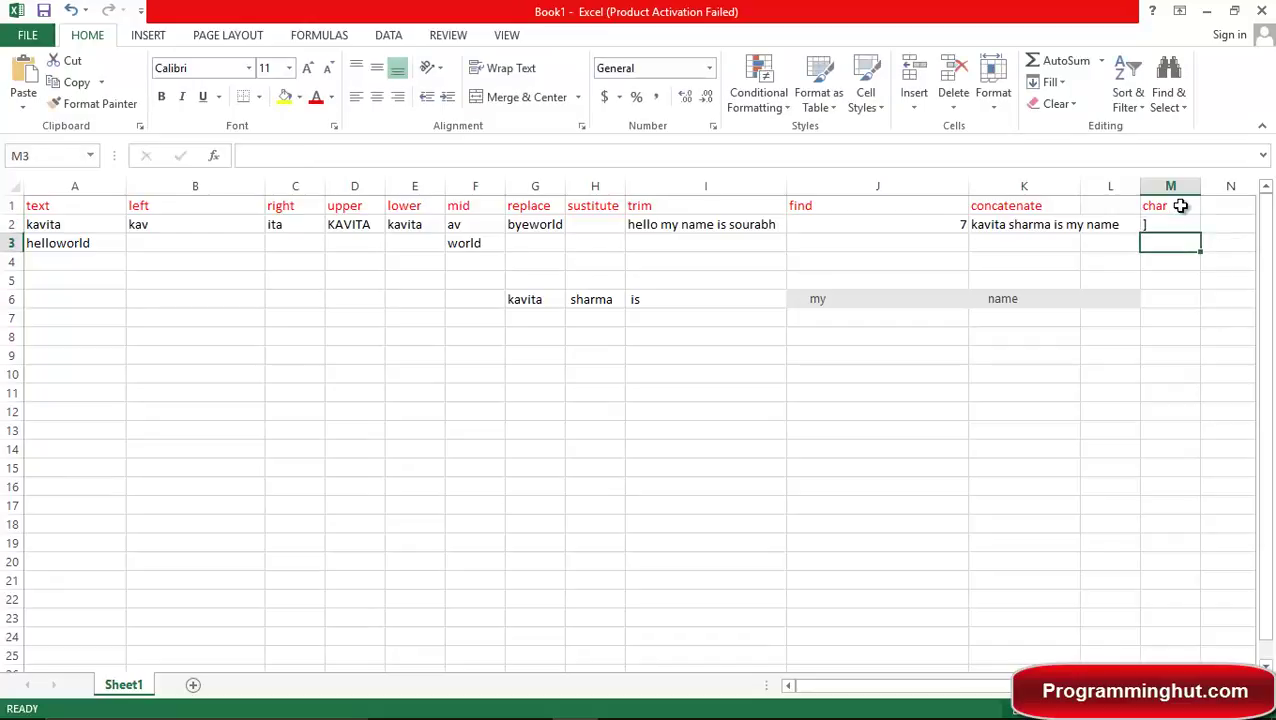
key("Up")
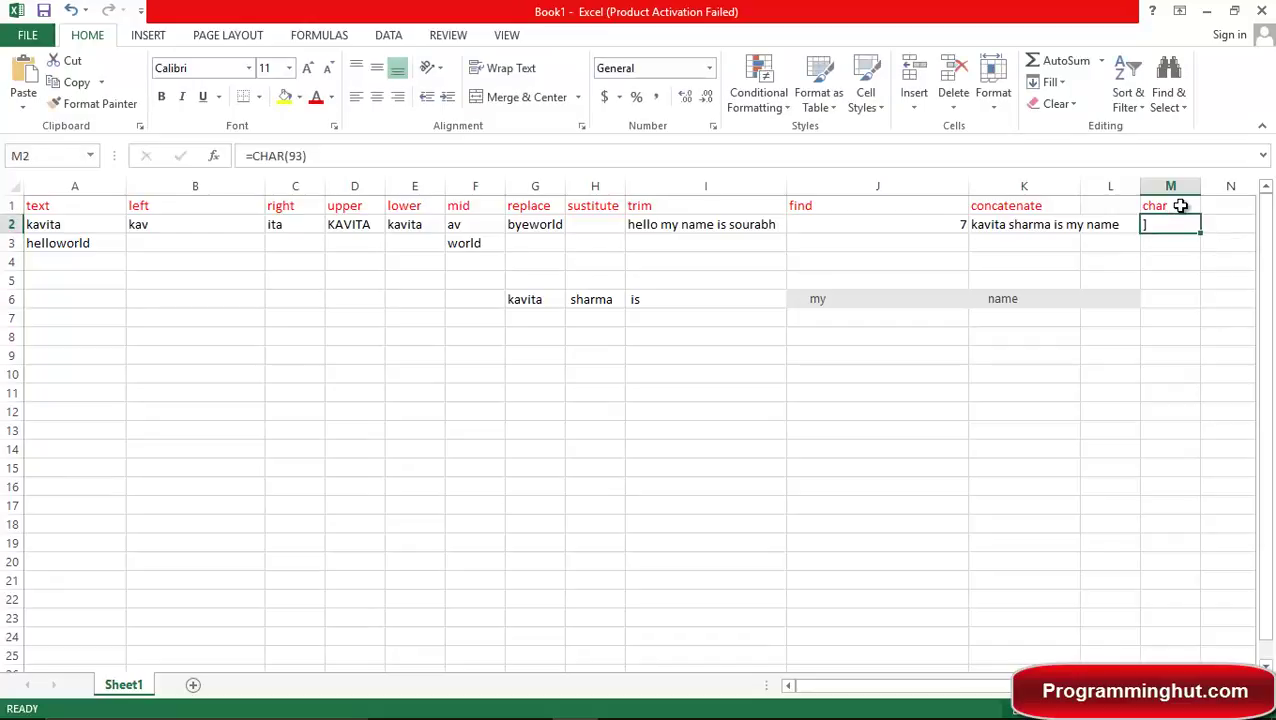
Change the M2 formula to =CHAR(97), which returns the letter a.
key("F2")
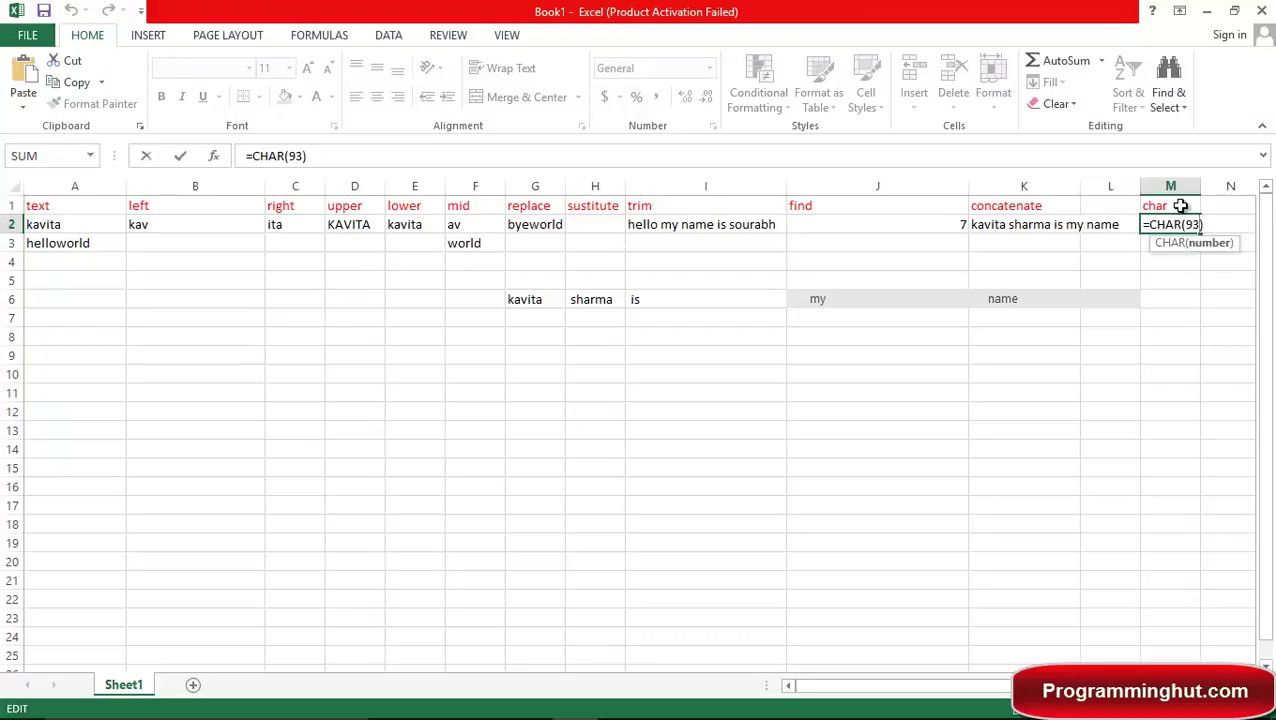
key("Left")
key("BackSpace")
key("BackSpace")
type("97")
key("Return")
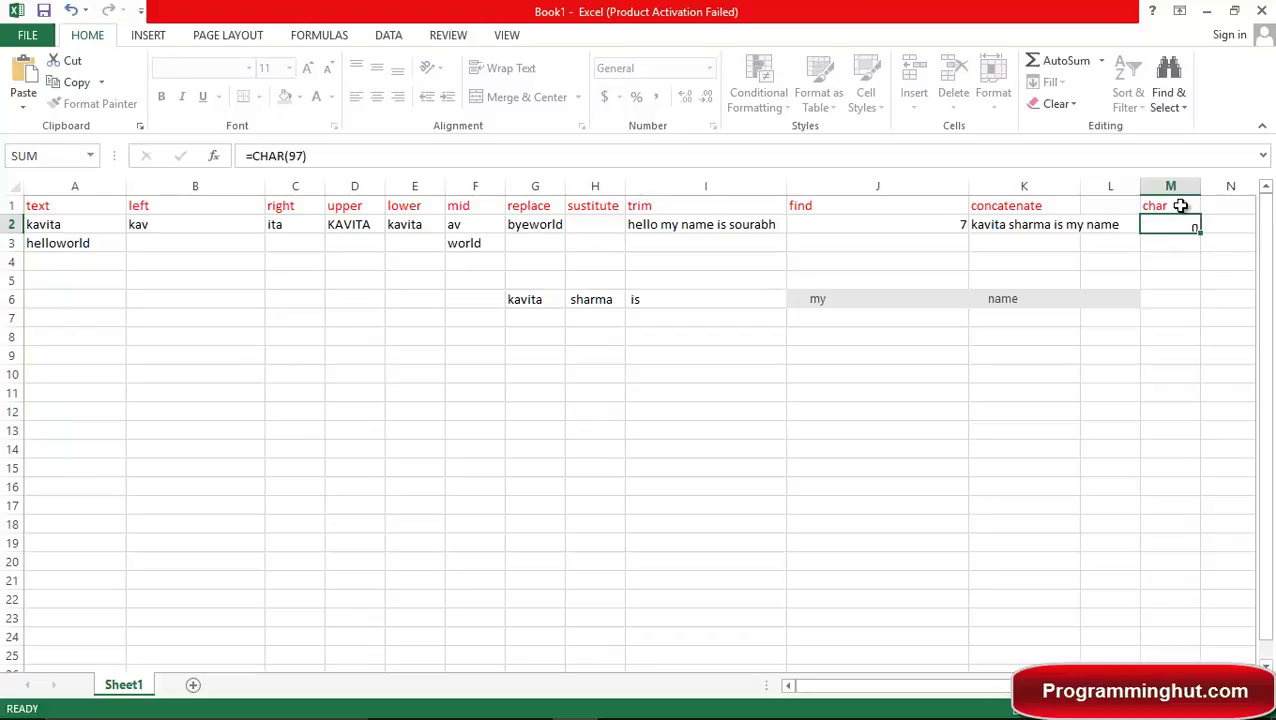
key("Up")
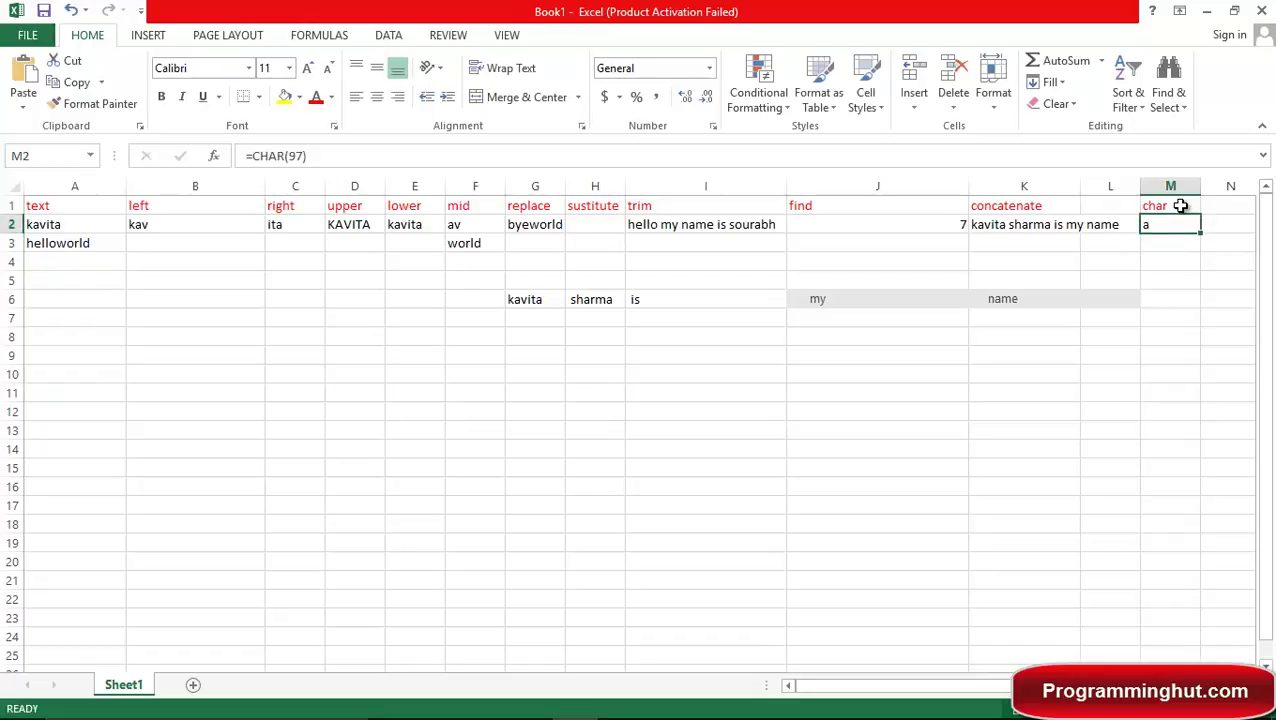